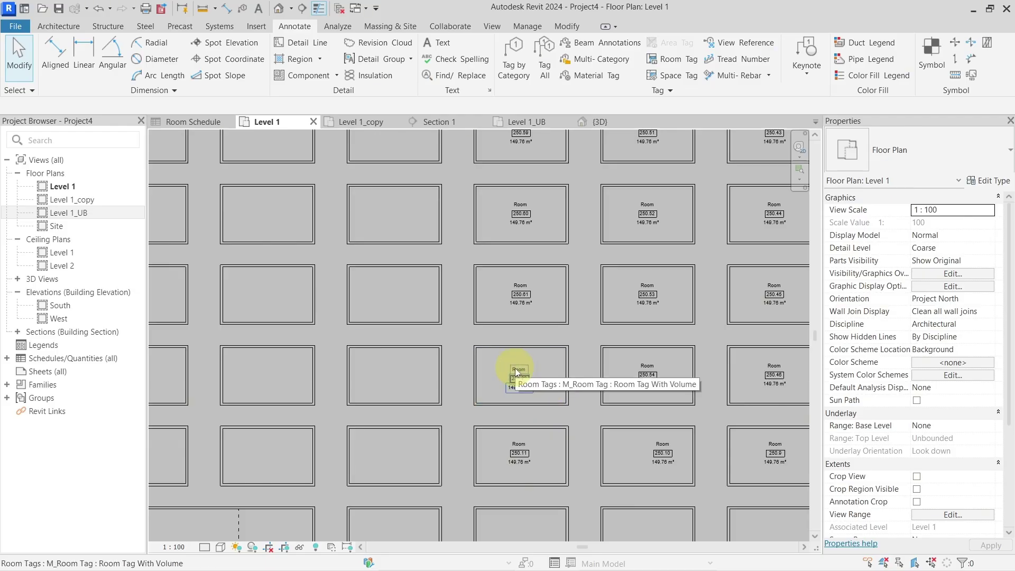
# Place a color fill legend in the empty area beside room 250.6 on the Level 1 floor plan
pyautogui.scroll(-5, 516, 371)
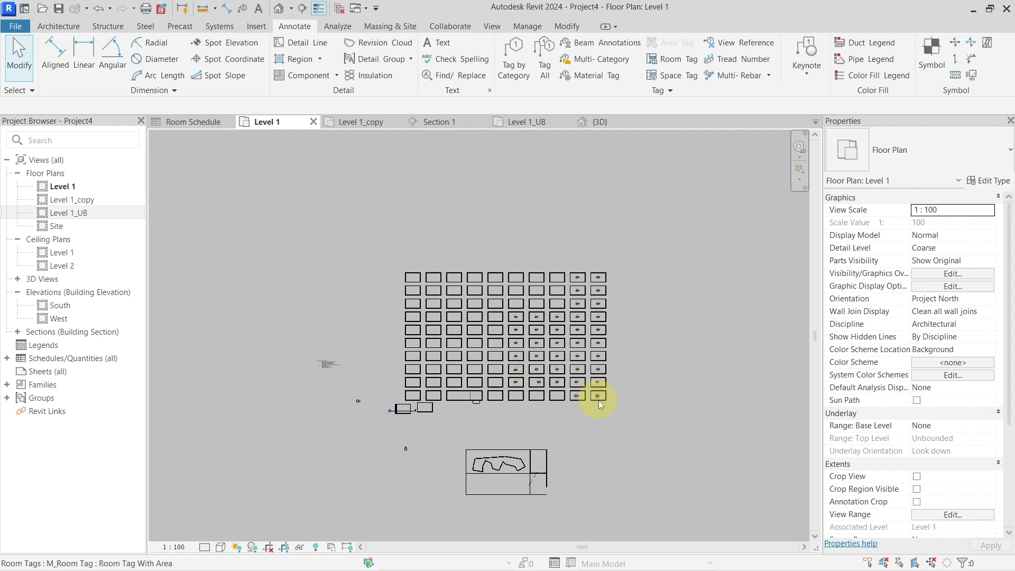
pyautogui.scroll(1, 585, 379)
pyautogui.scroll(-1, 585, 378)
pyautogui.scroll(3, 620, 366)
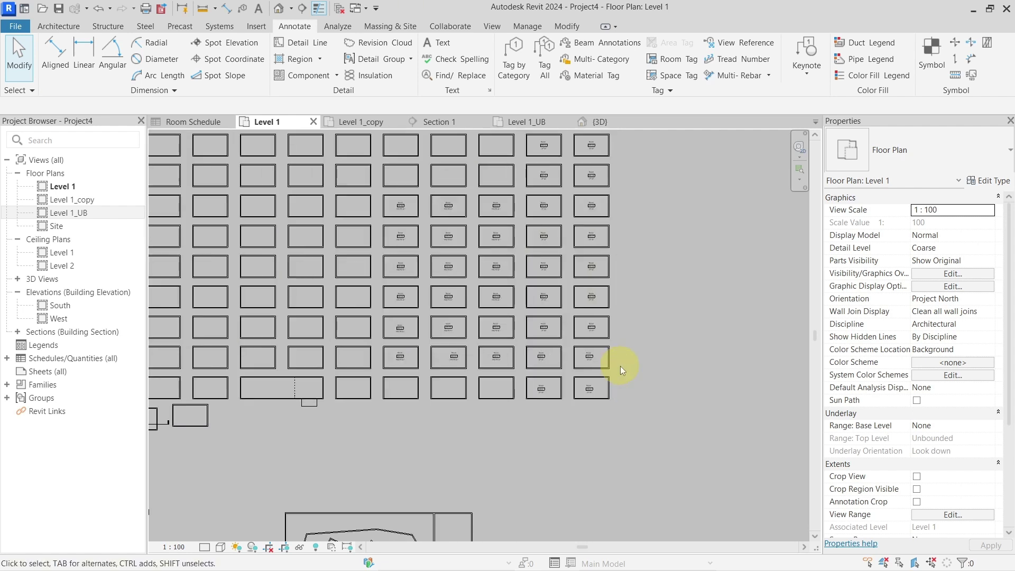
pyautogui.scroll(2, 570, 330)
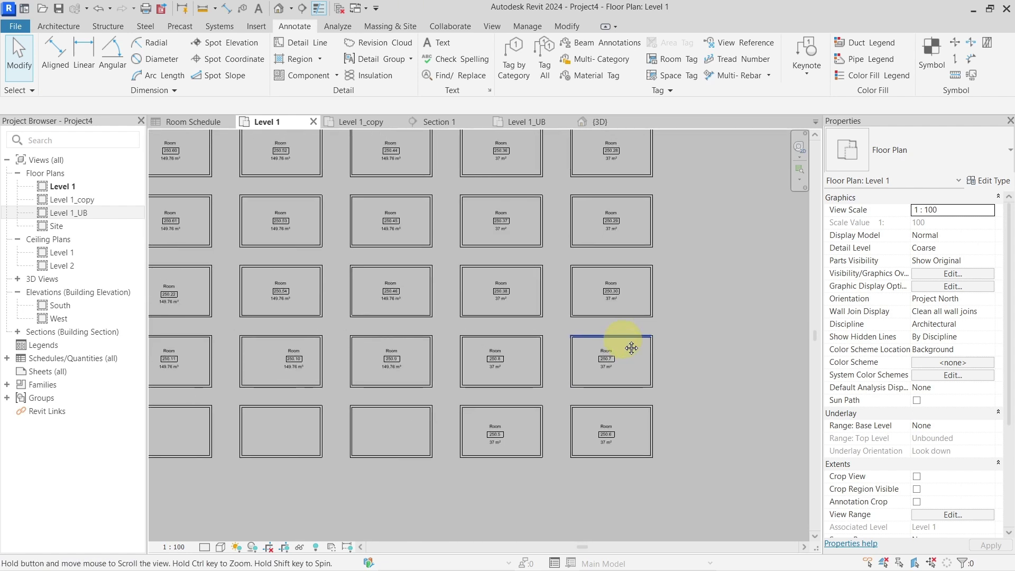
pyautogui.scroll(2, 657, 359)
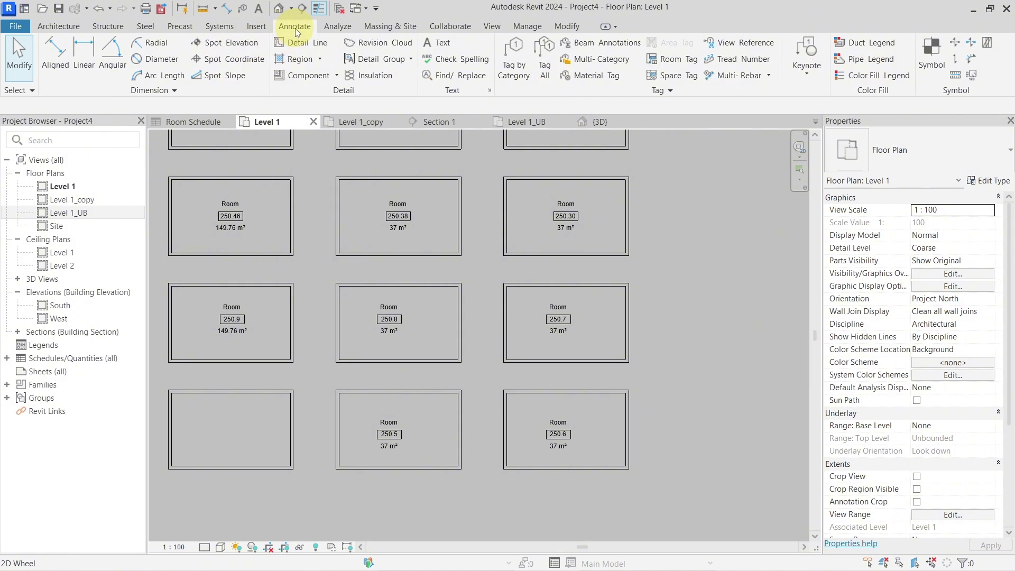
pyautogui.click(874, 72)
pyautogui.click(666, 416)
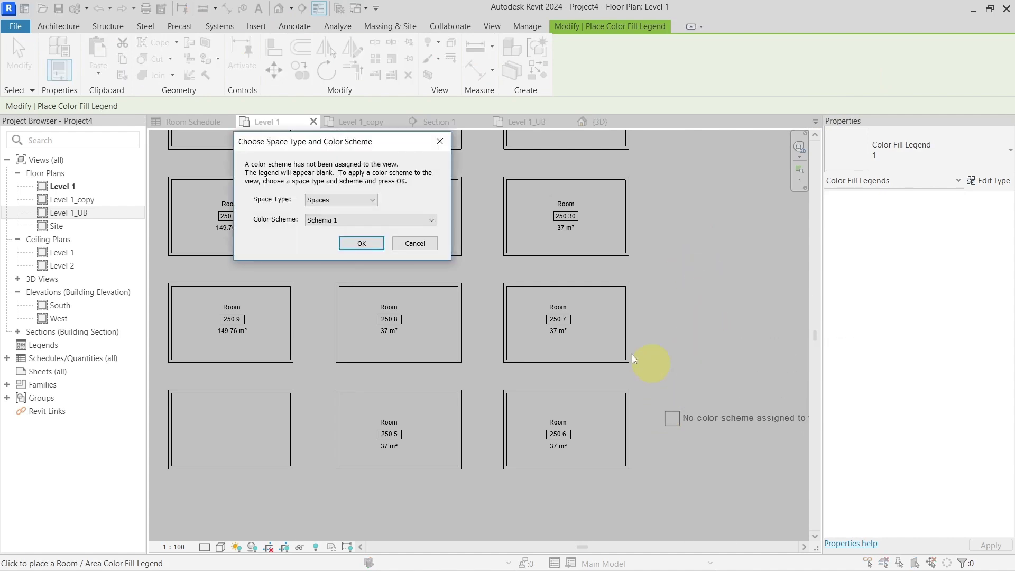
# Set the legend's space type to Rooms with color scheme <none> and finish placing it
pyautogui.click(335, 200)
pyautogui.click(332, 219)
pyautogui.click(330, 220)
pyautogui.click(323, 238)
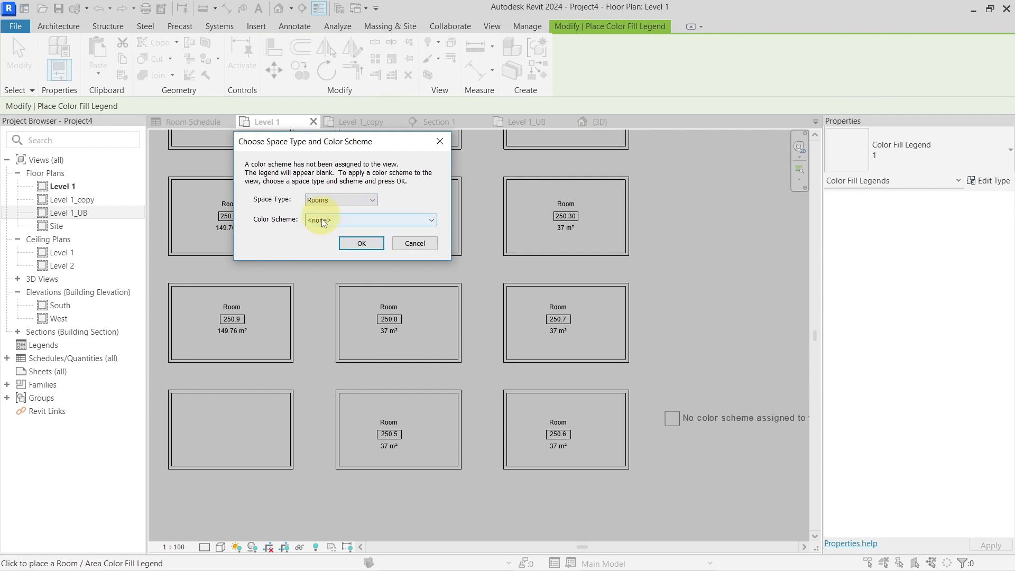
pyautogui.click(352, 242)
pyautogui.press('Escape')
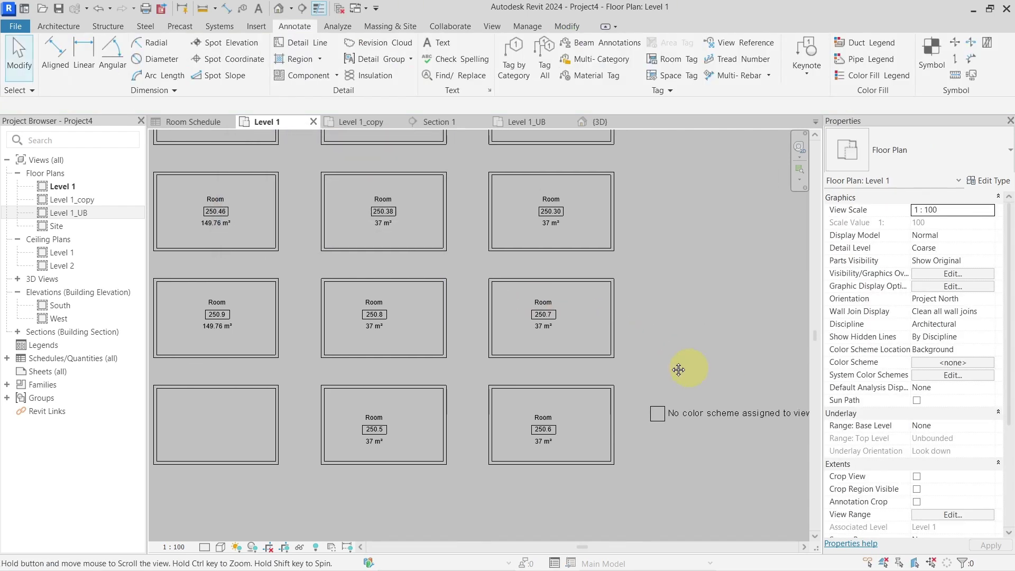
pyautogui.moveTo(724, 382); pyautogui.dragTo(606, 352, button='middle')
pyautogui.scroll(3, 655, 394)
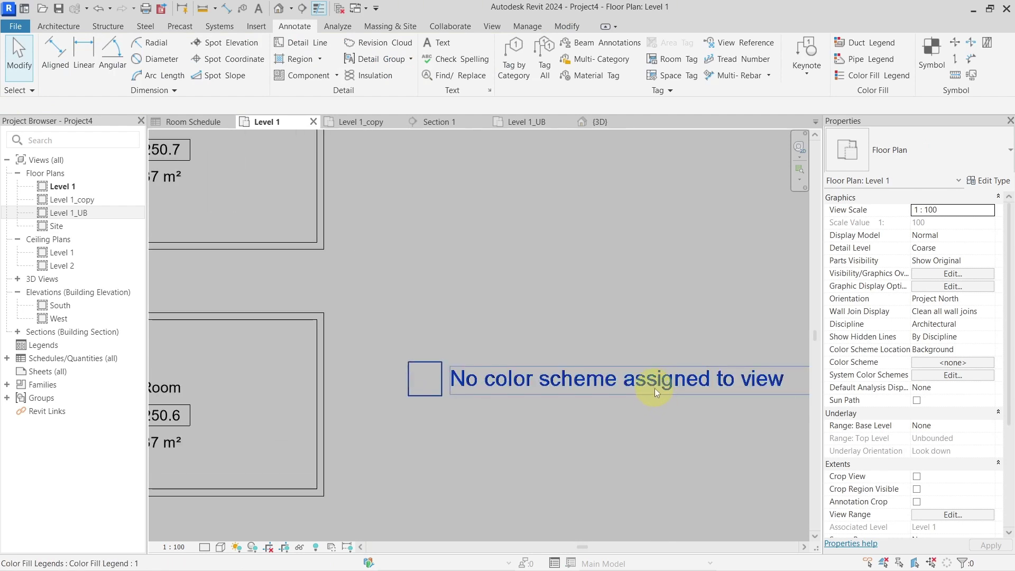
pyautogui.click(654, 388)
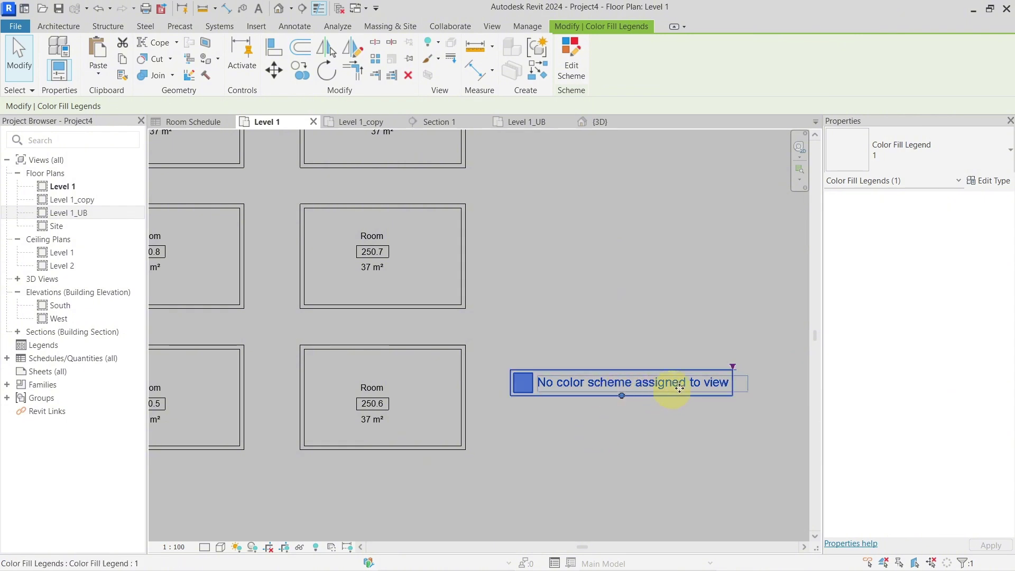
pyautogui.click(634, 306)
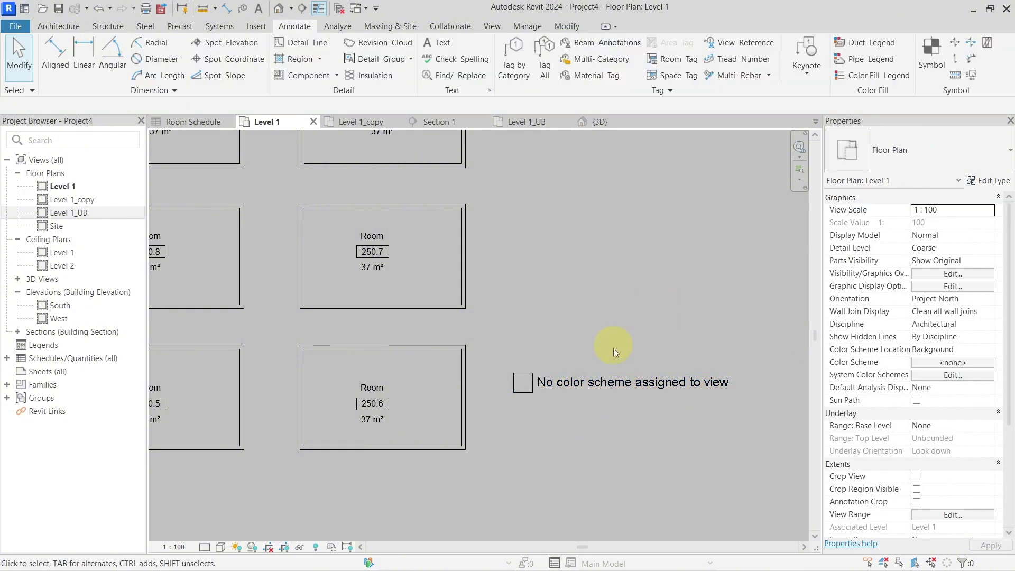
pyautogui.click(602, 378)
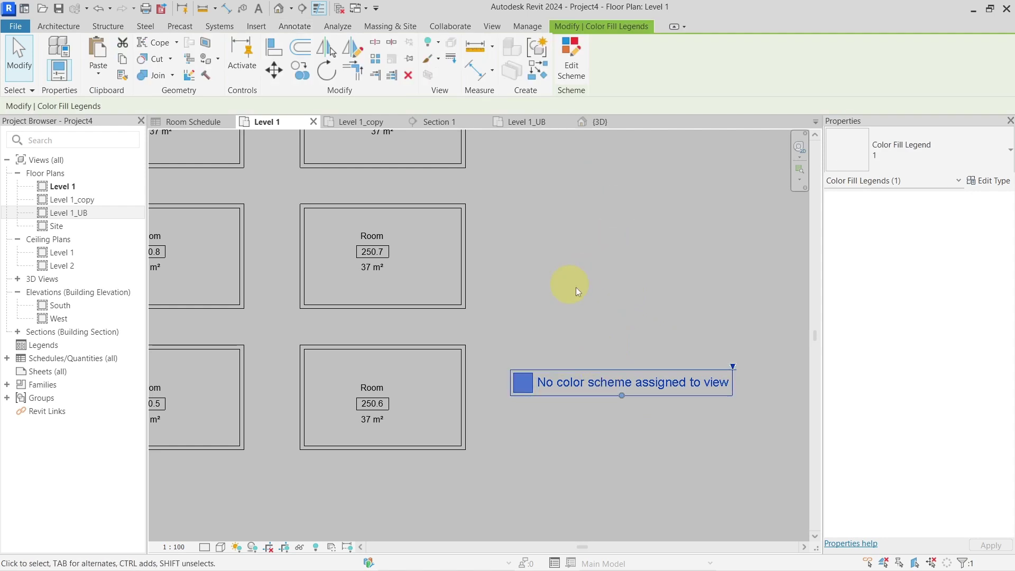
pyautogui.click(579, 305)
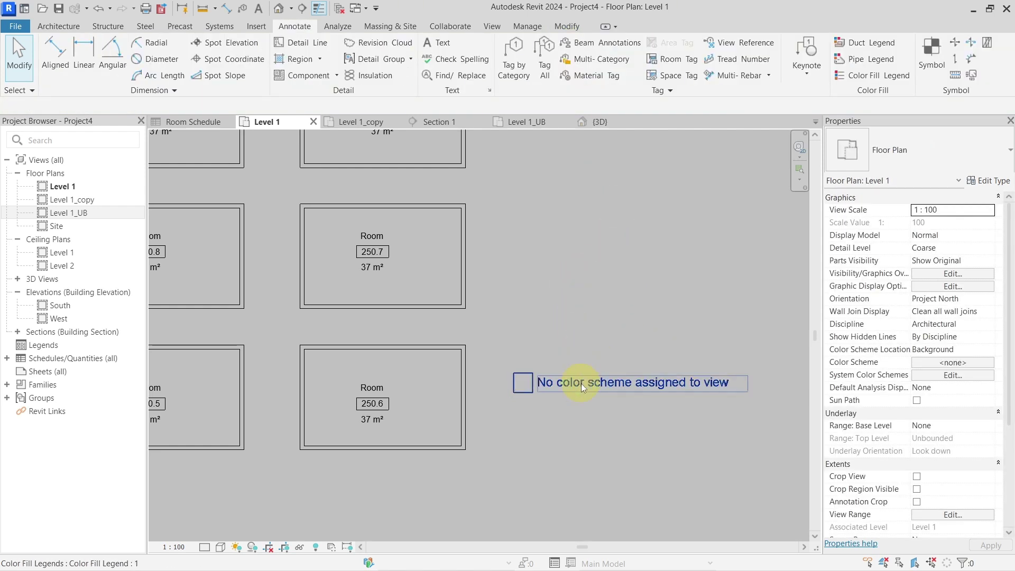
pyautogui.click(582, 382)
pyautogui.click(568, 74)
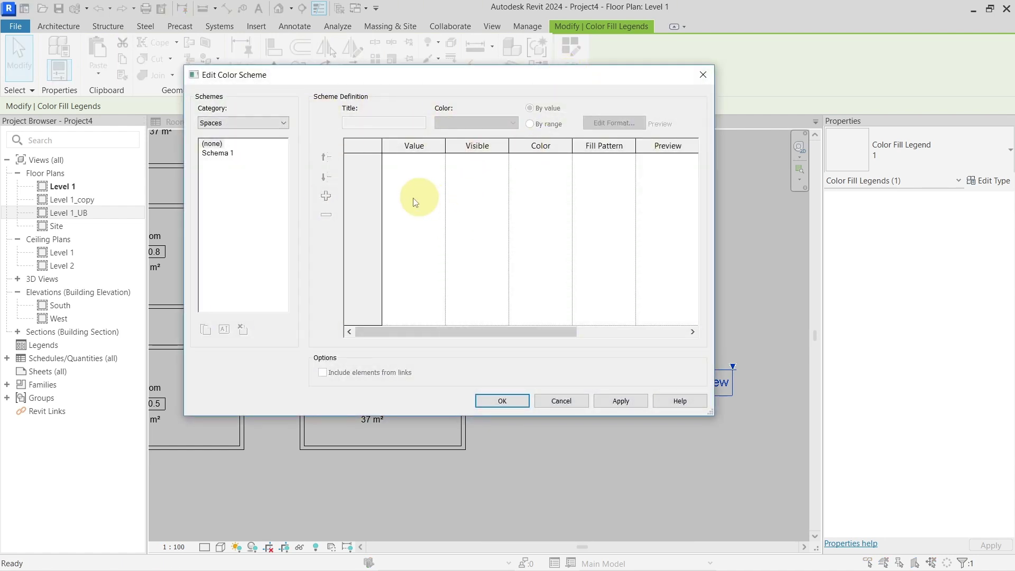
pyautogui.press('Escape')
# Open the project's room and area color schemes and switch the scheme category to Rooms
pyautogui.click(64, 28)
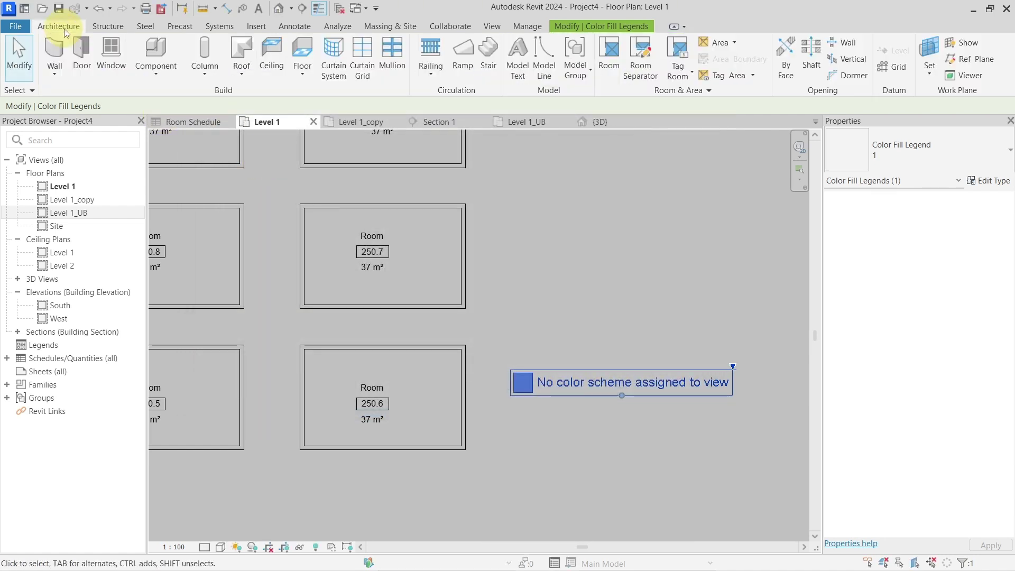
pyautogui.click(637, 92)
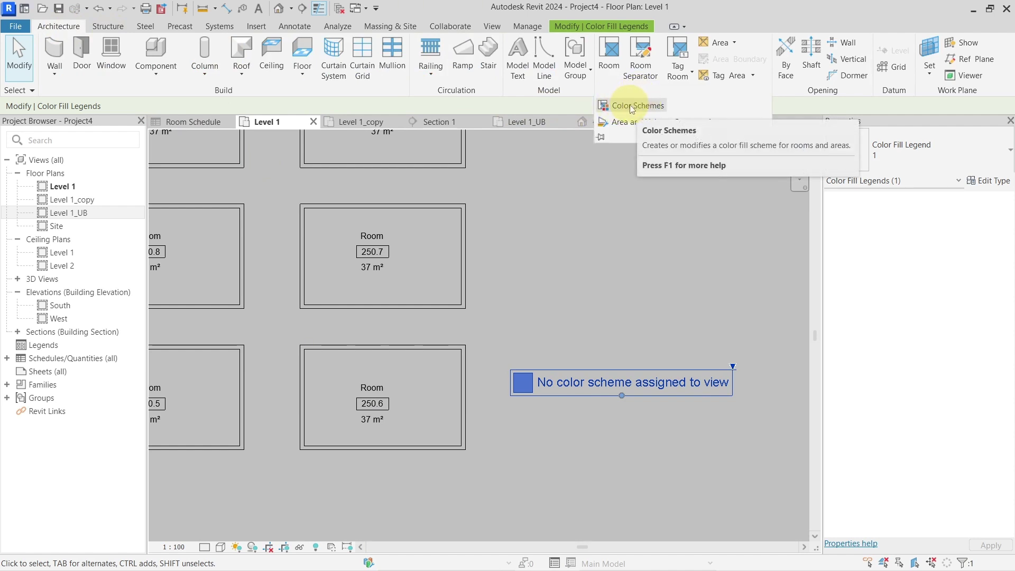
pyautogui.click(628, 106)
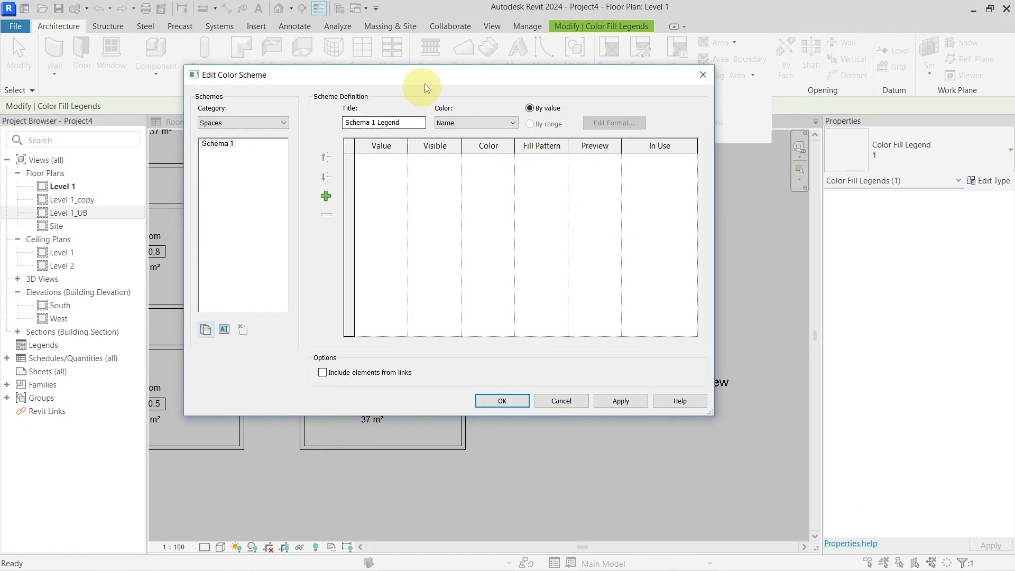
pyautogui.moveTo(426, 75); pyautogui.dragTo(505, 84)
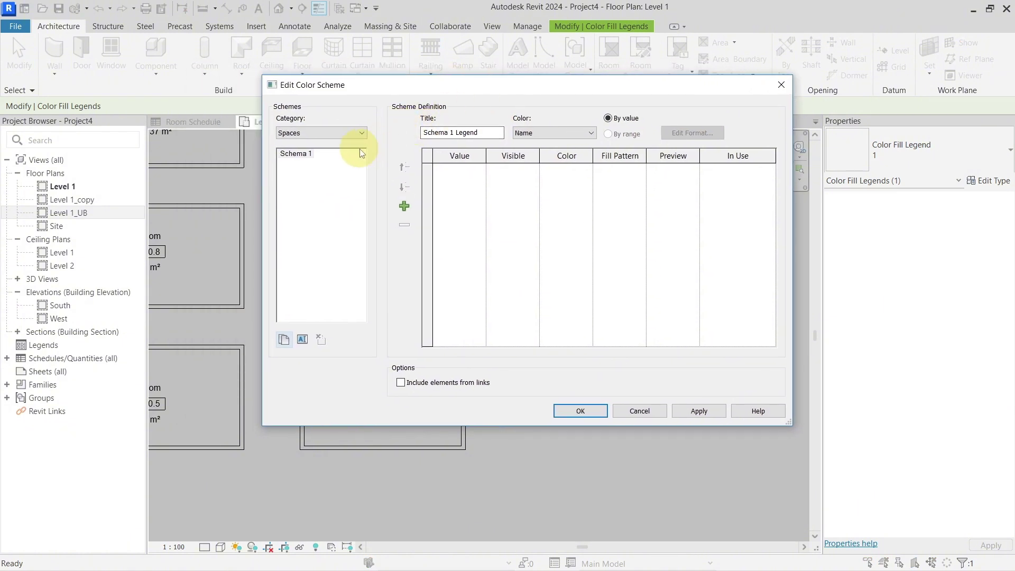
pyautogui.click(358, 135)
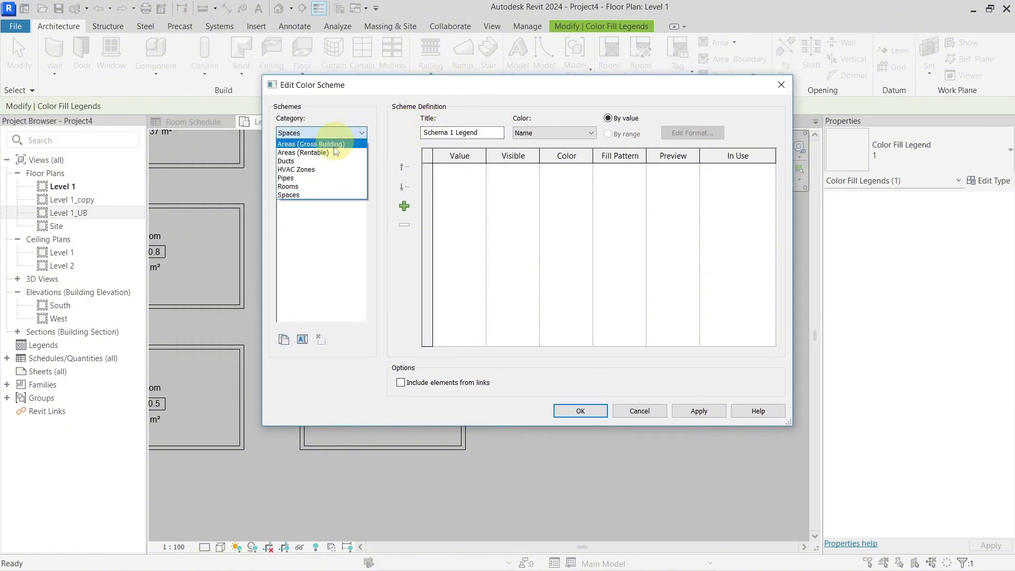
pyautogui.click(321, 186)
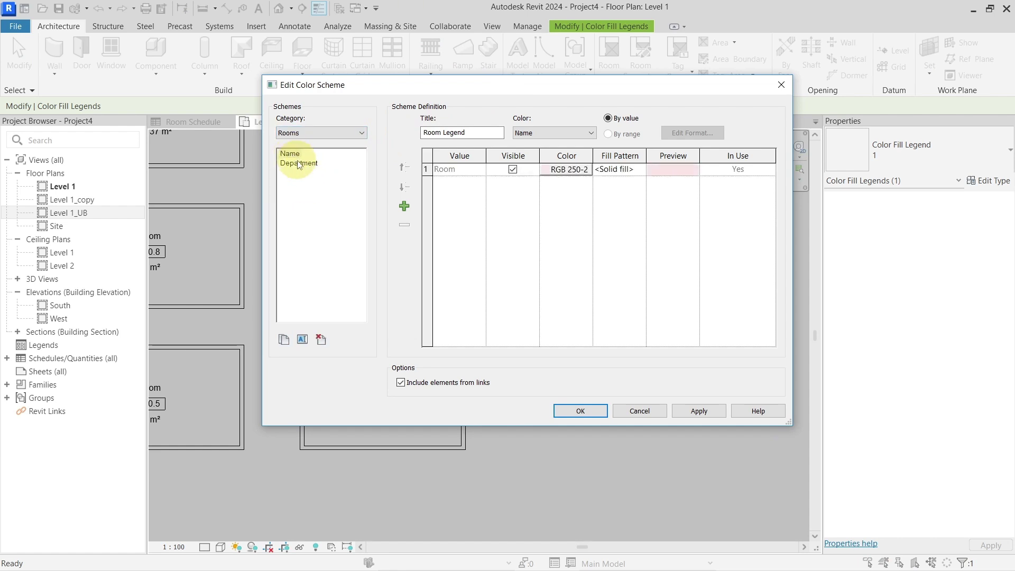
# Duplicate the Name room color scheme as a new scheme named "Floor finishes"
pyautogui.click(283, 339)
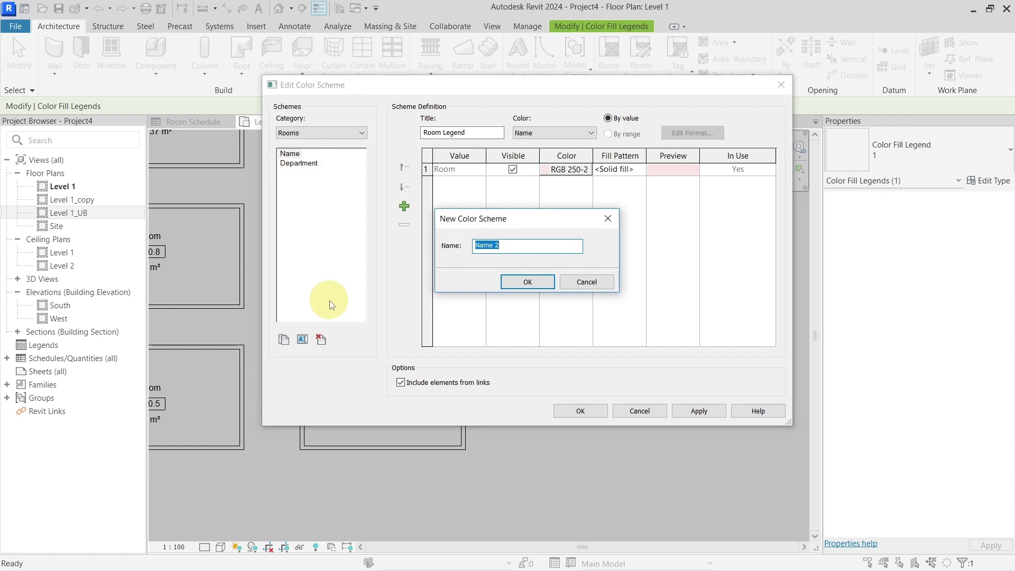
pyautogui.write('Floor finish')
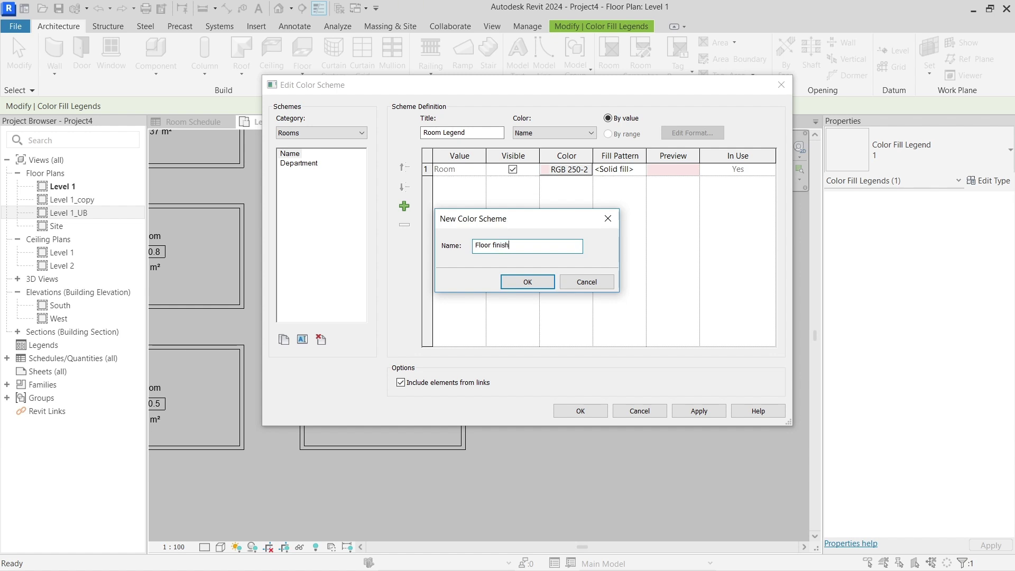
pyautogui.press('Return')
pyautogui.click(332, 305)
pyautogui.click(301, 173)
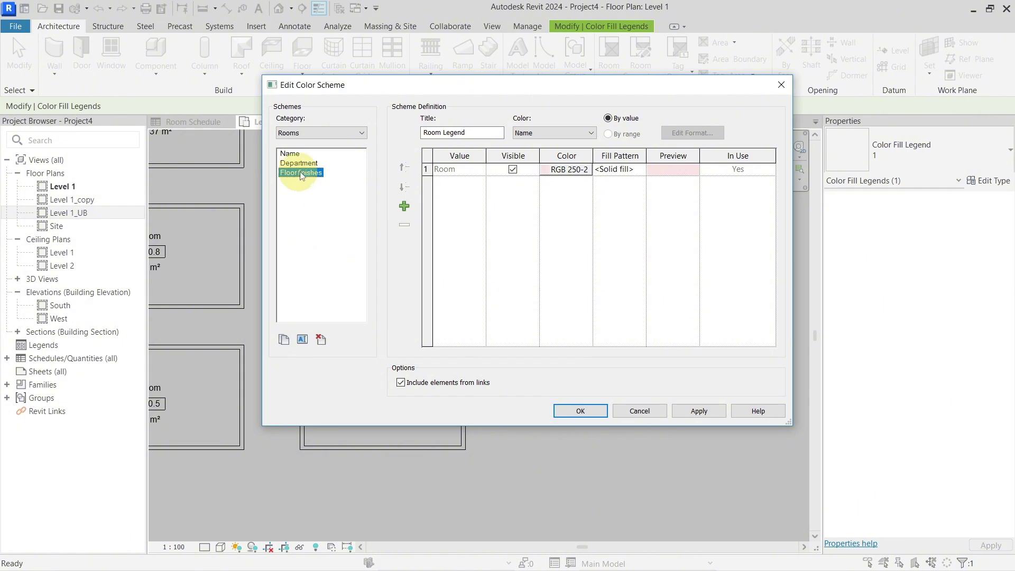
pyautogui.click(325, 94)
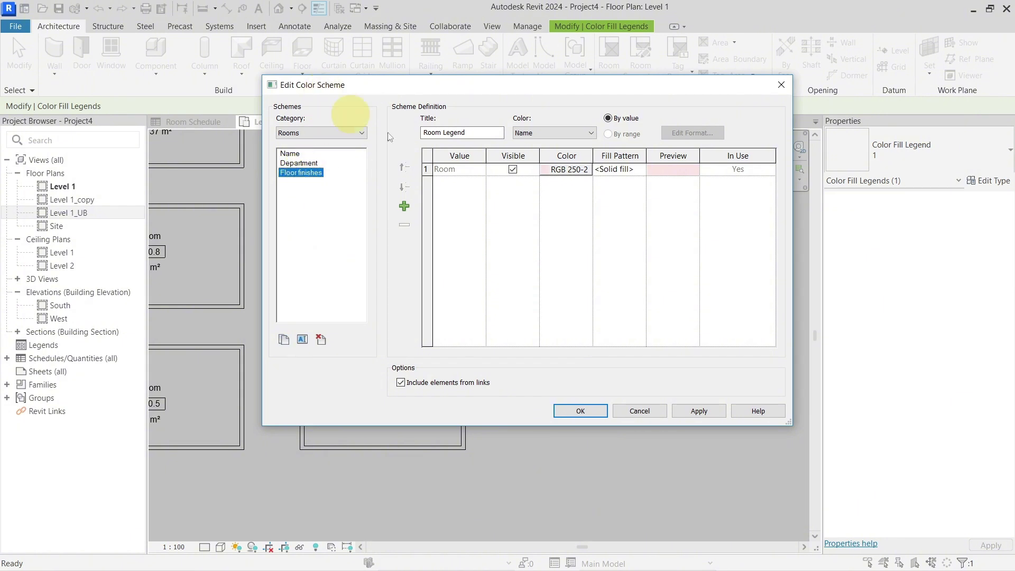
# Set the legend title of the new room color scheme to "Floor finishes"
pyautogui.moveTo(464, 92); pyautogui.dragTo(191, 88)
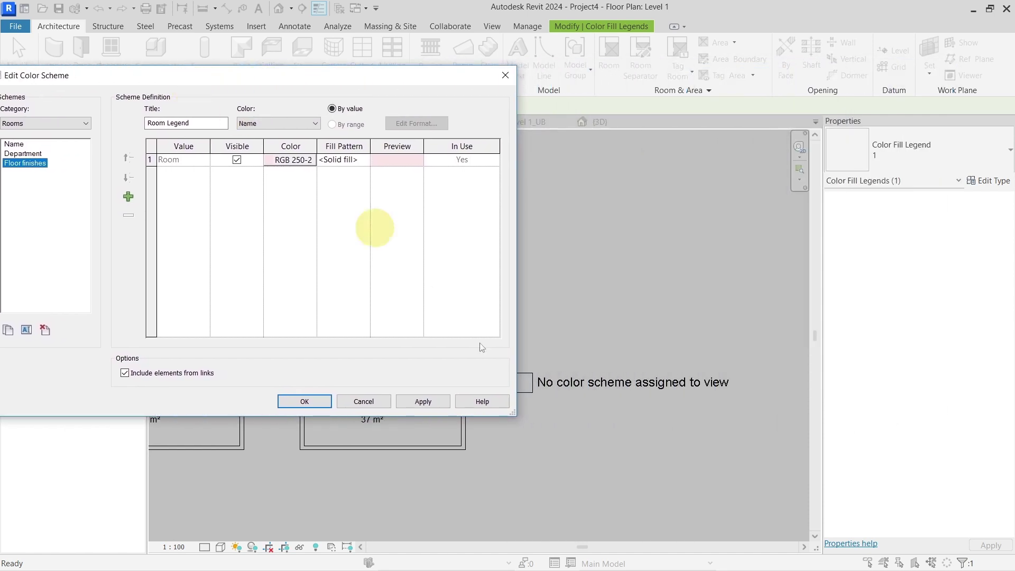
pyautogui.click(201, 125)
pyautogui.tripleClick(187, 121)
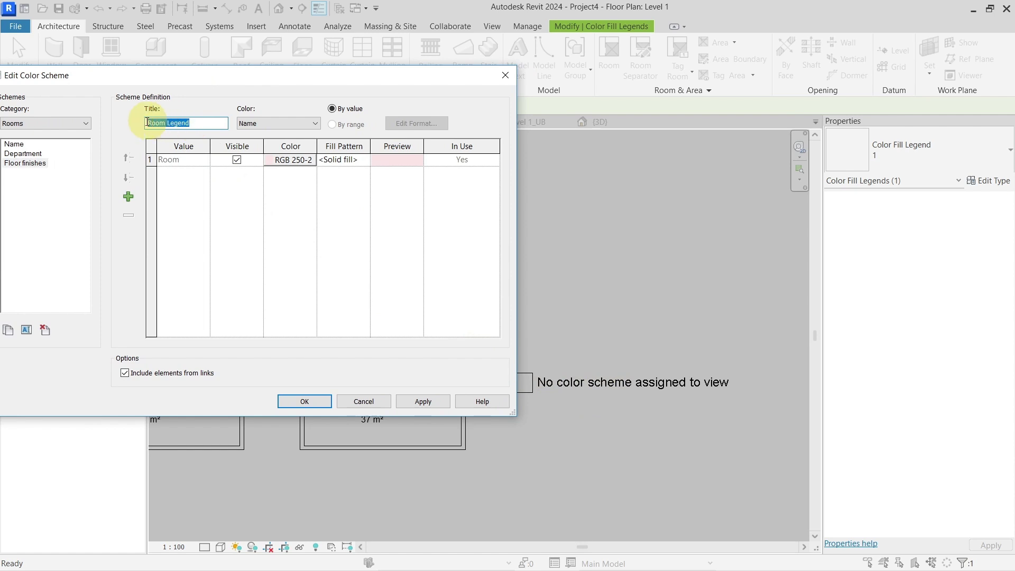
pyautogui.write('Floor finishes')
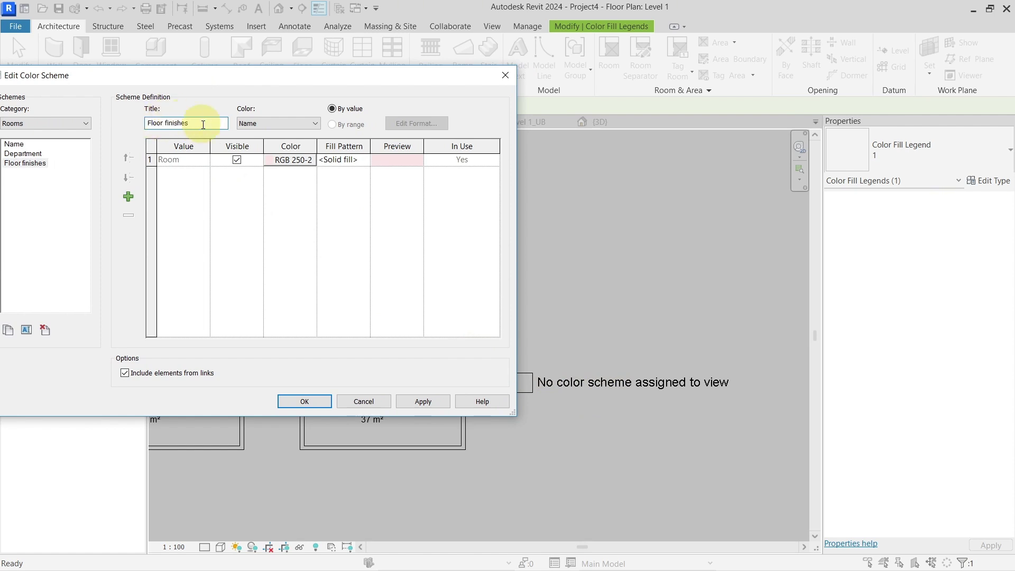
# Color the Floor finishes scheme by the Floor Finish parameter, accept the loss of existing colors, and save the scheme
pyautogui.moveTo(238, 76); pyautogui.dragTo(293, 67)
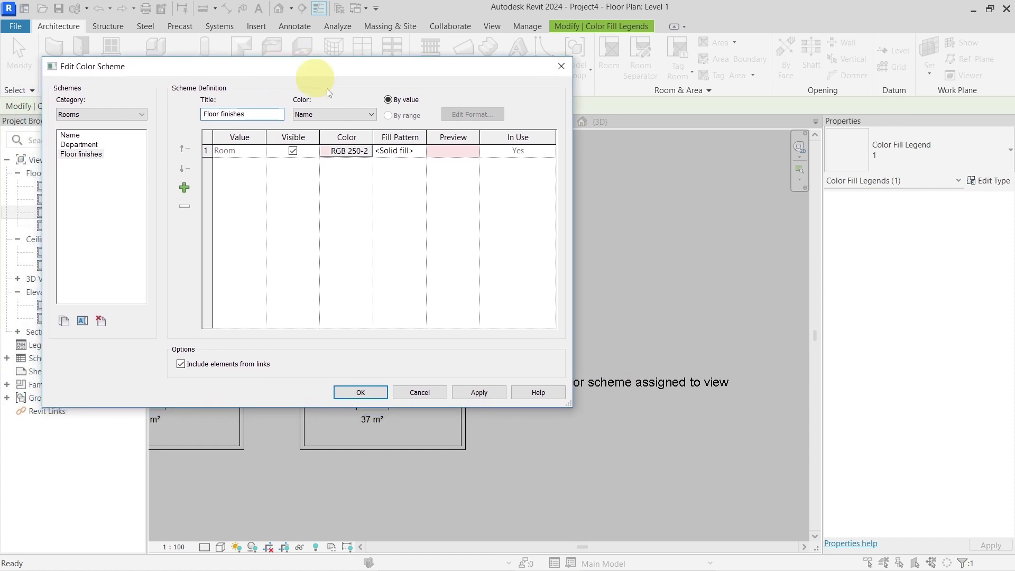
pyautogui.click(339, 115)
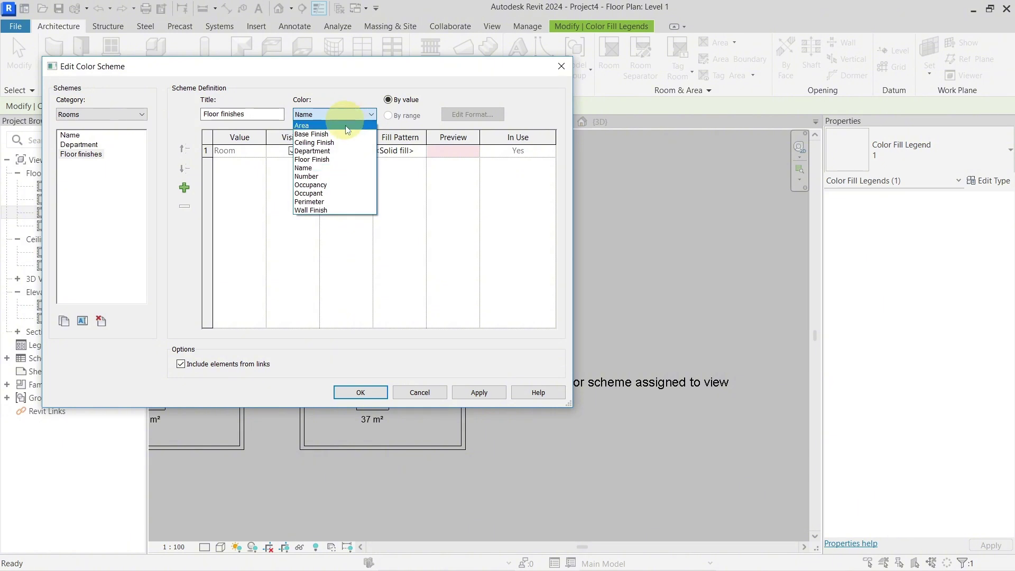
pyautogui.click(341, 160)
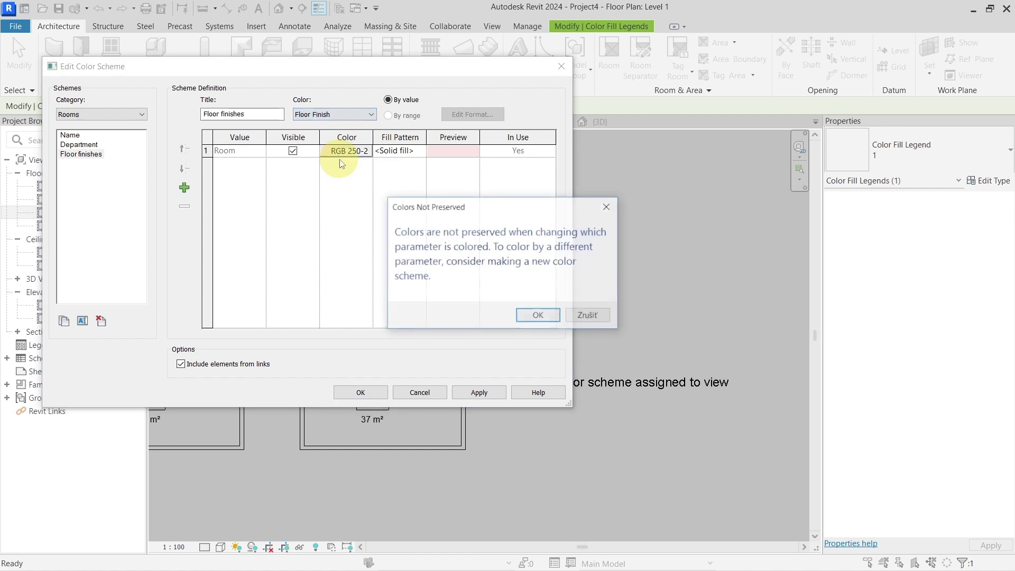
pyautogui.click(530, 315)
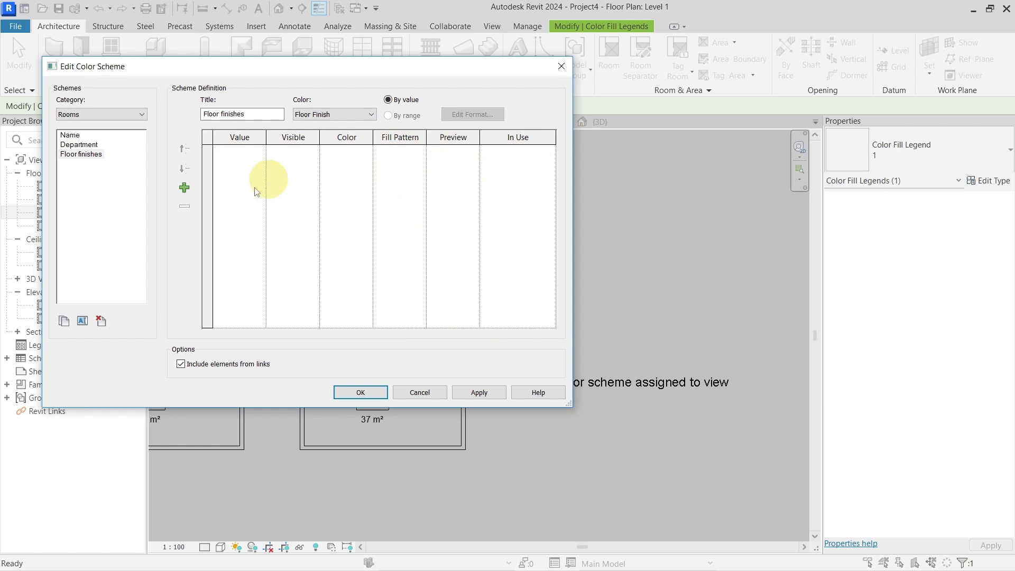
pyautogui.click(359, 391)
# Assign the Floor finishes color scheme from the Rooms category to the color fill legend on the Level 1 plan
pyautogui.scroll(-4, 564, 336)
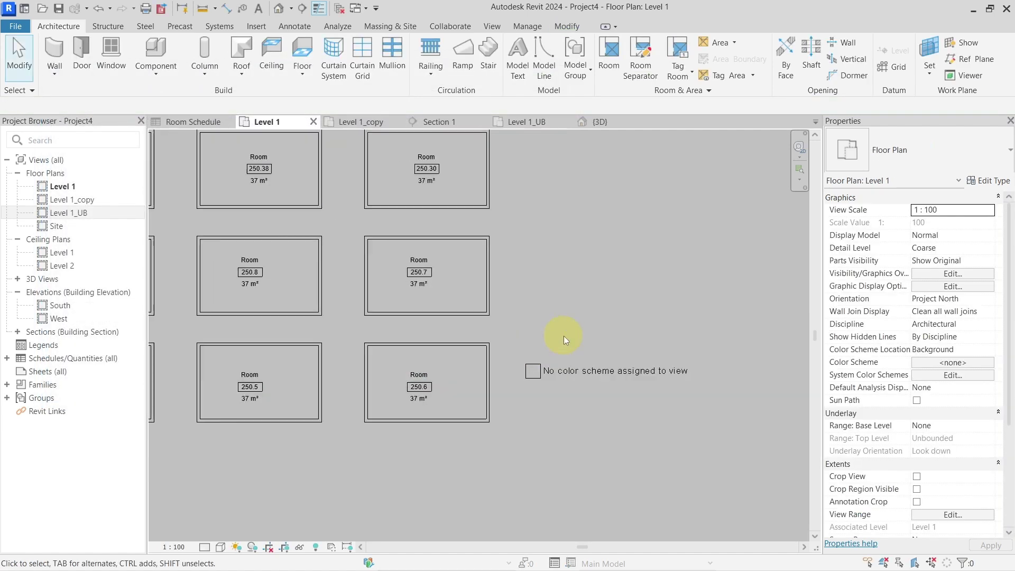
pyautogui.click(569, 365)
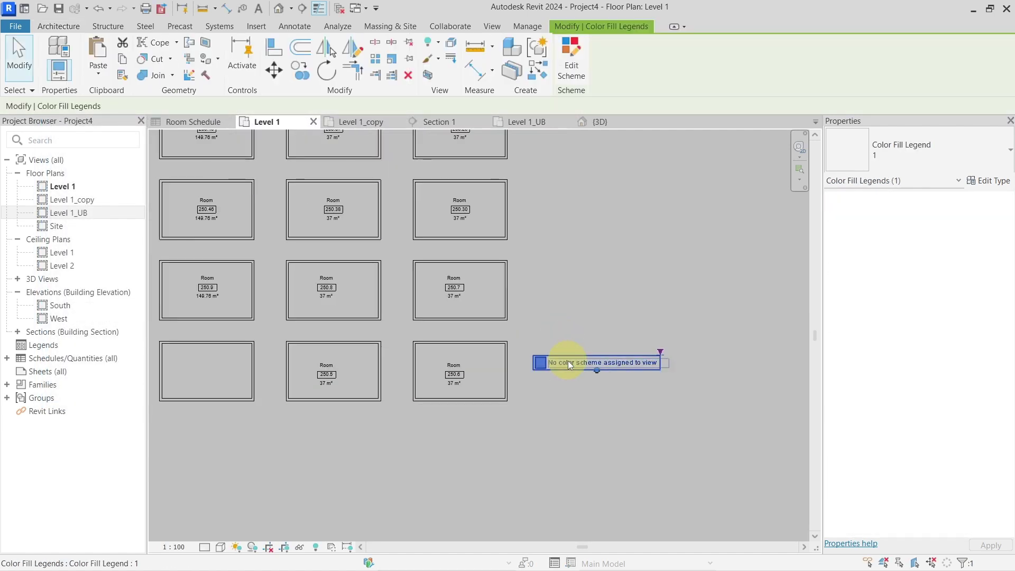
pyautogui.click(571, 299)
pyautogui.moveTo(582, 297); pyautogui.dragTo(598, 284, button='middle')
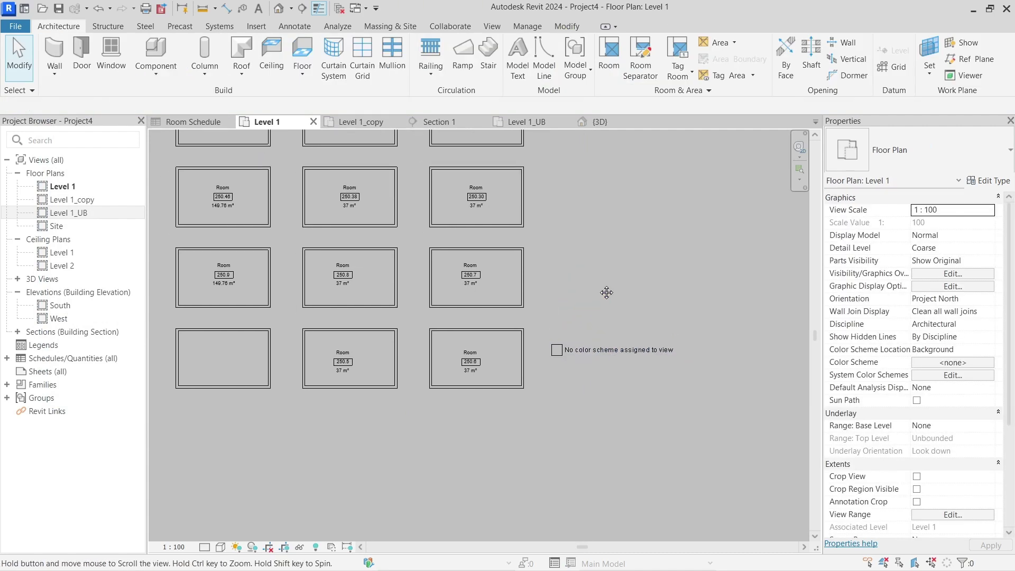
pyautogui.click(592, 350)
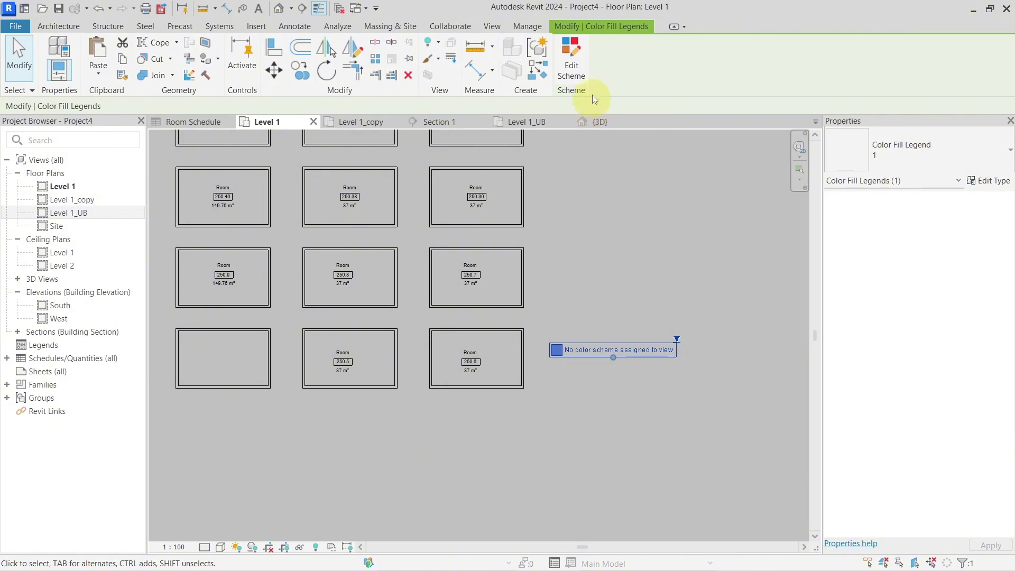
pyautogui.click(584, 71)
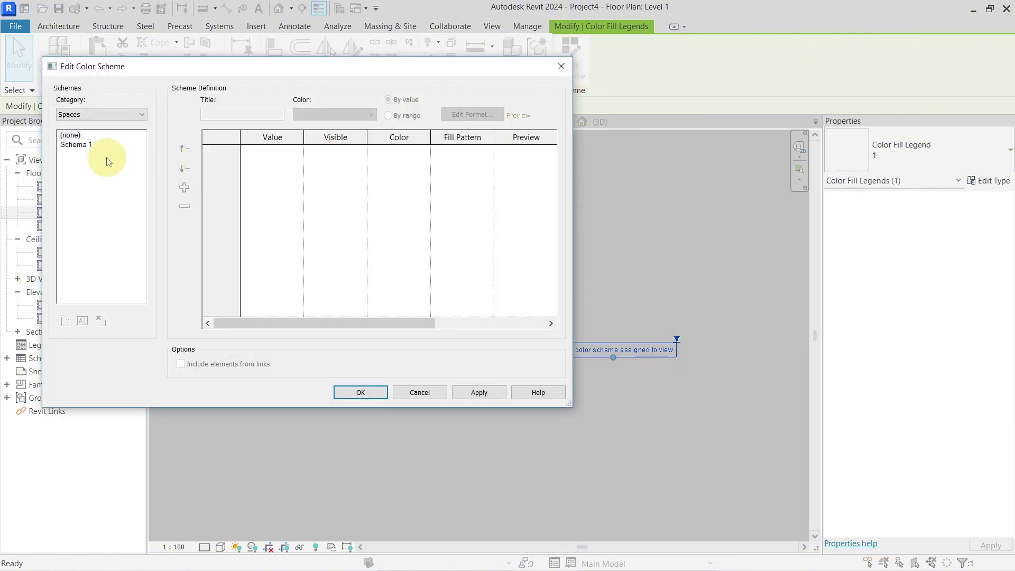
pyautogui.click(74, 114)
pyautogui.click(84, 133)
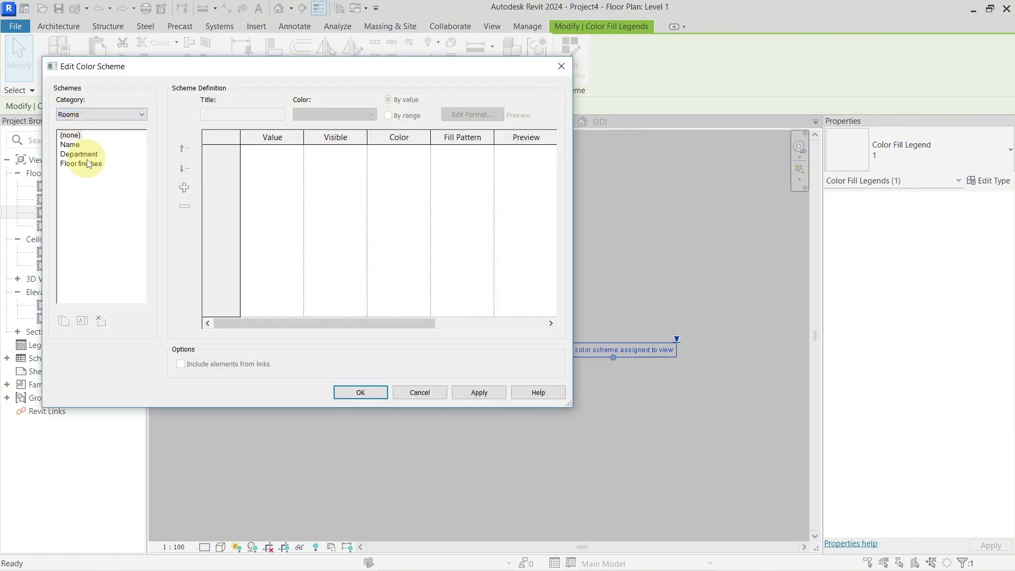
pyautogui.click(81, 163)
pyautogui.click(361, 392)
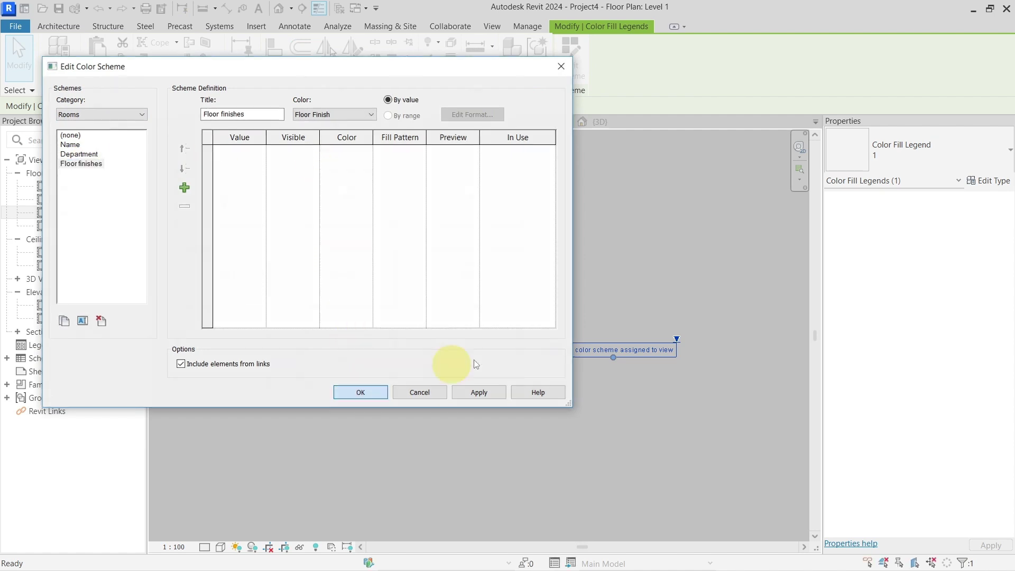
pyautogui.scroll(5, 633, 404)
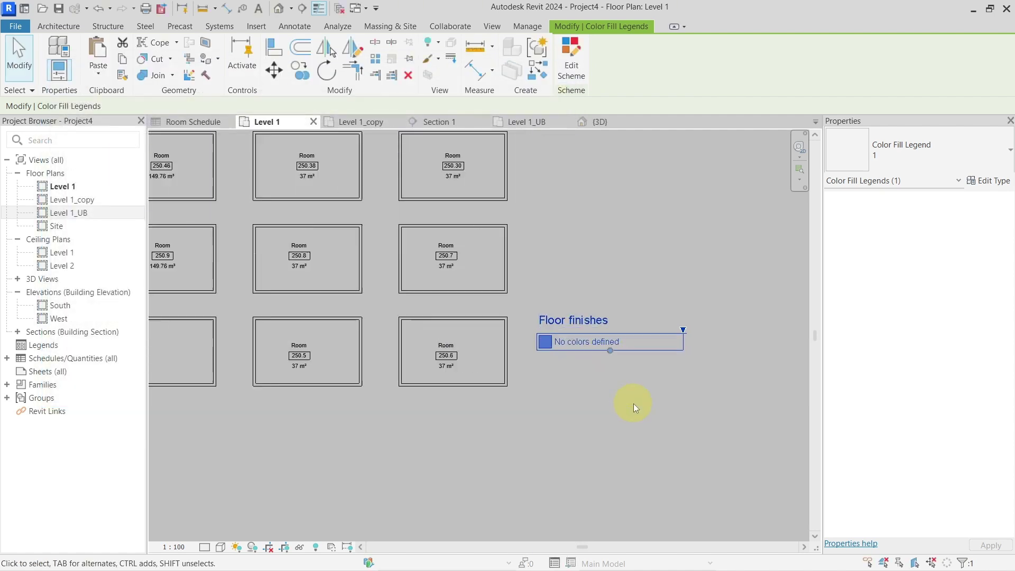
pyautogui.scroll(-3, 564, 318)
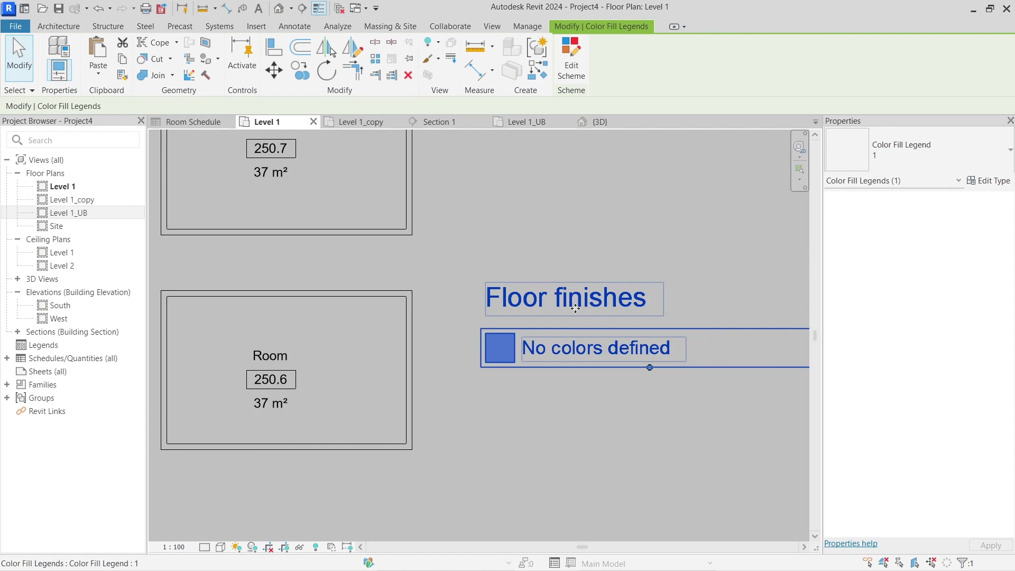
pyautogui.click(661, 393)
pyautogui.click(578, 399)
# Set the Floor Finish of room 250.6 to "ceramic tile"
pyautogui.scroll(-2, 578, 400)
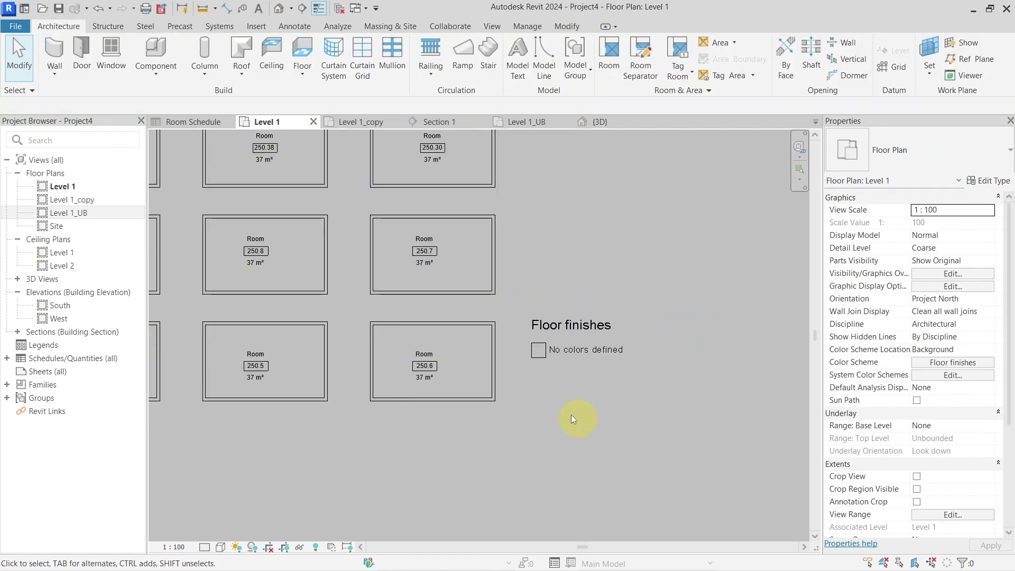
pyautogui.scroll(-2, 516, 398)
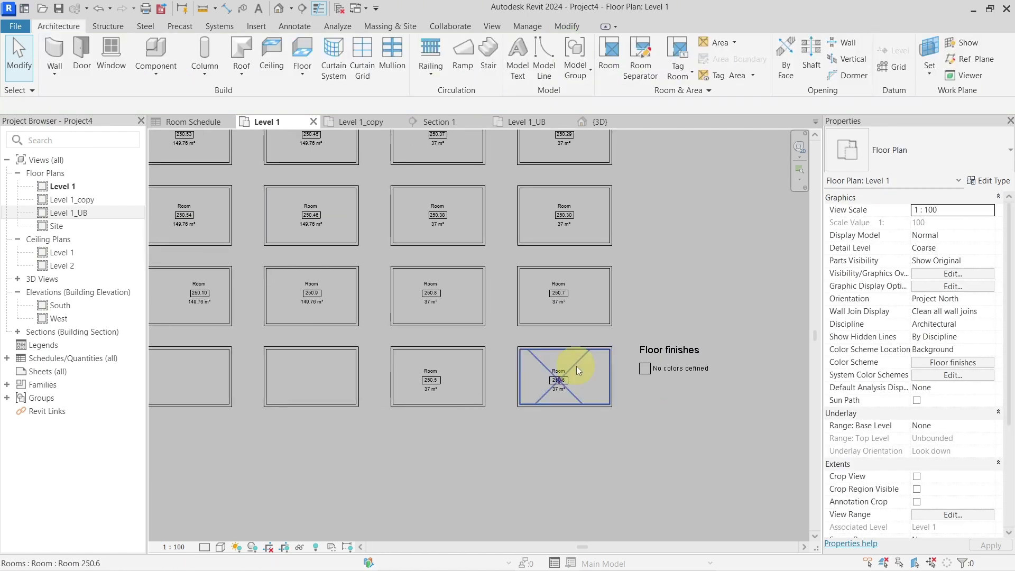
pyautogui.click(576, 365)
pyautogui.scroll(2, 576, 366)
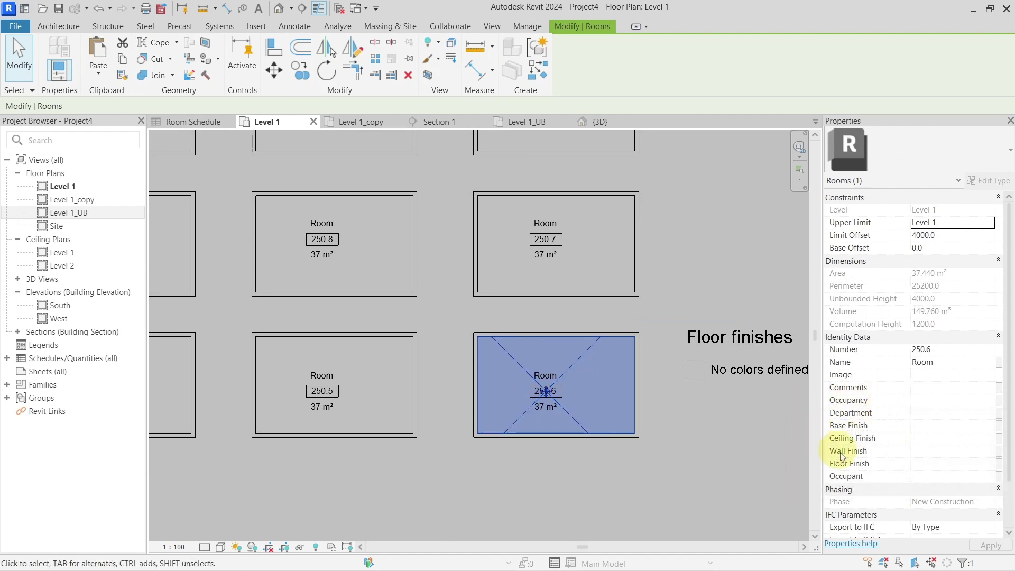
pyautogui.click(919, 463)
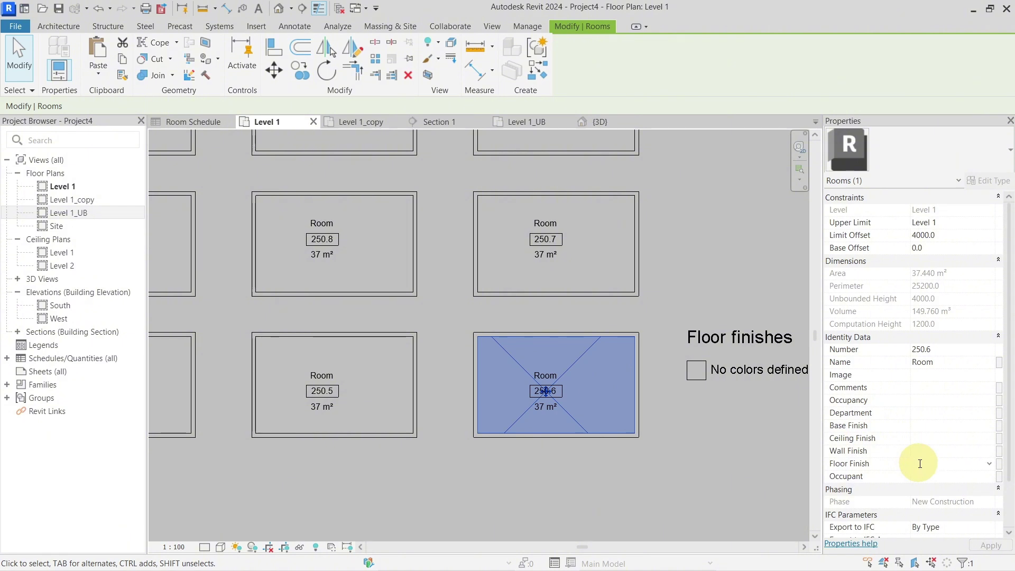
pyautogui.write('ceramic tile')
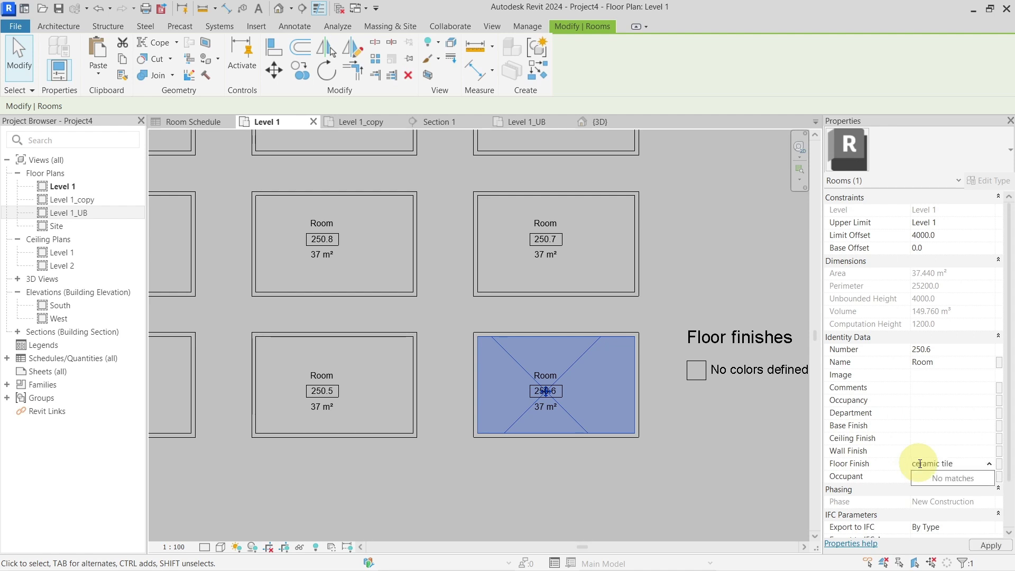
pyautogui.press('Return')
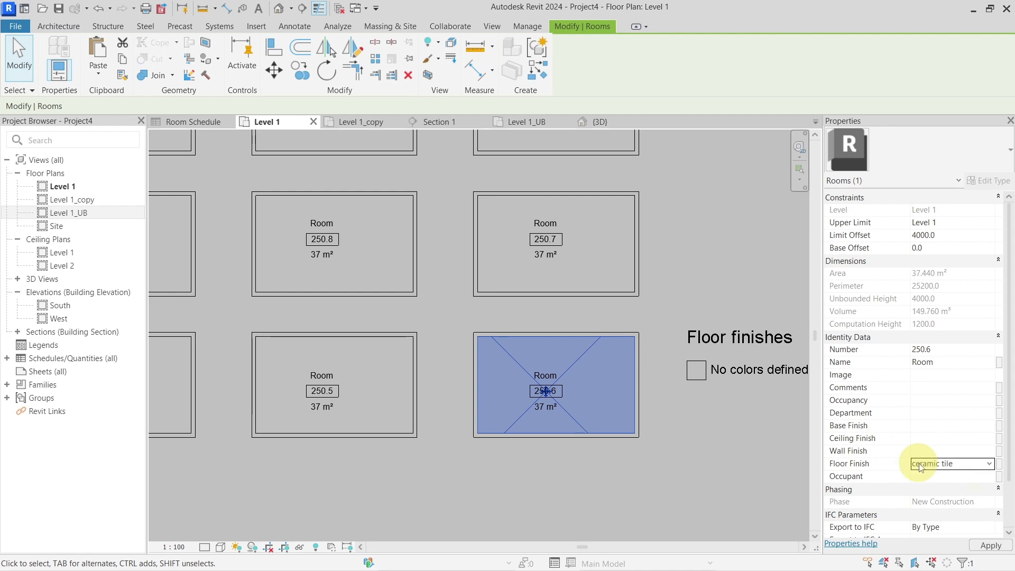
pyautogui.moveTo(630, 312); pyautogui.dragTo(573, 282, button='middle')
pyautogui.click(616, 313)
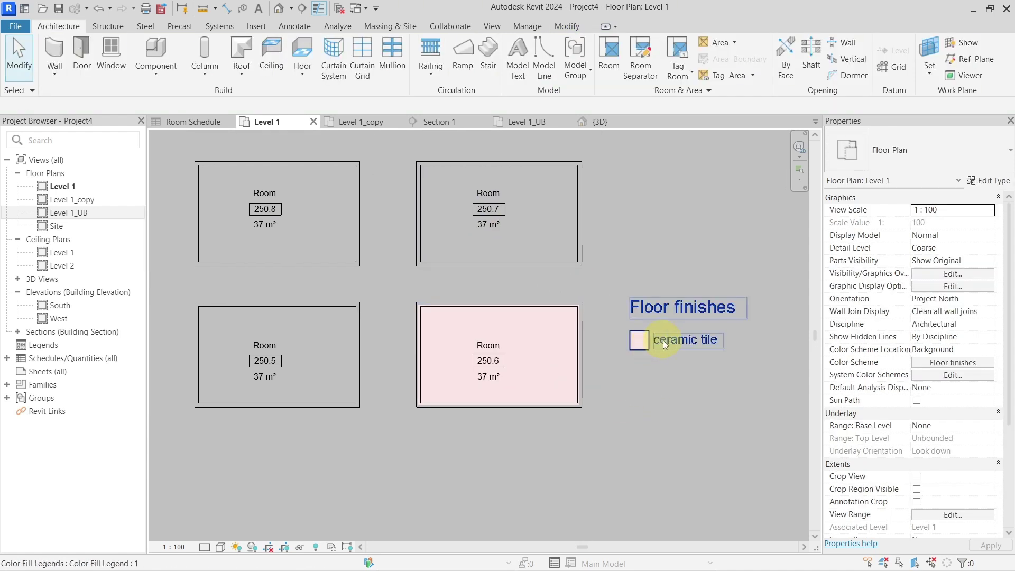
pyautogui.click(523, 328)
pyautogui.click(608, 340)
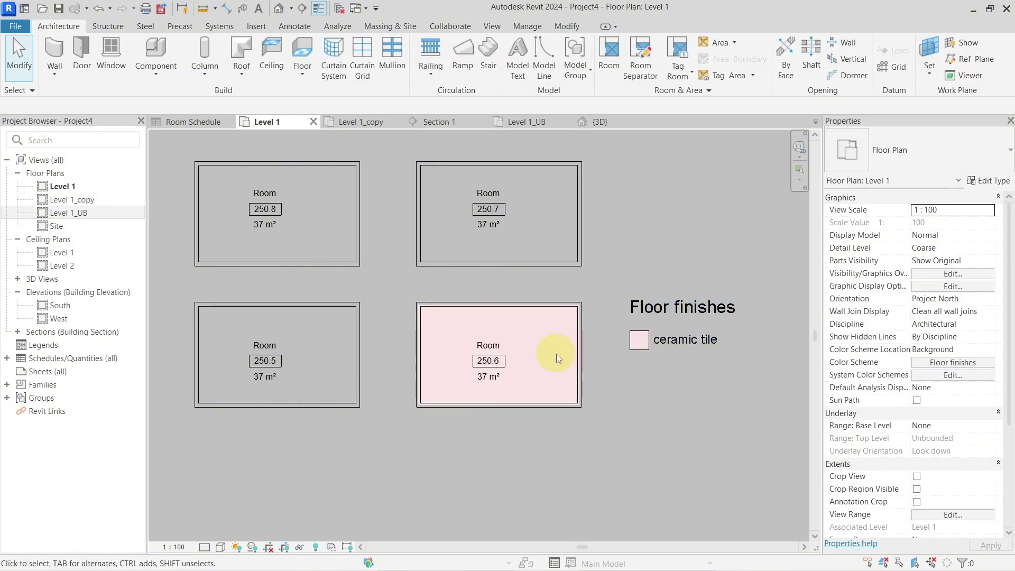
# Set the Floor Finish of room 250.7 to "wood"
pyautogui.click(522, 243)
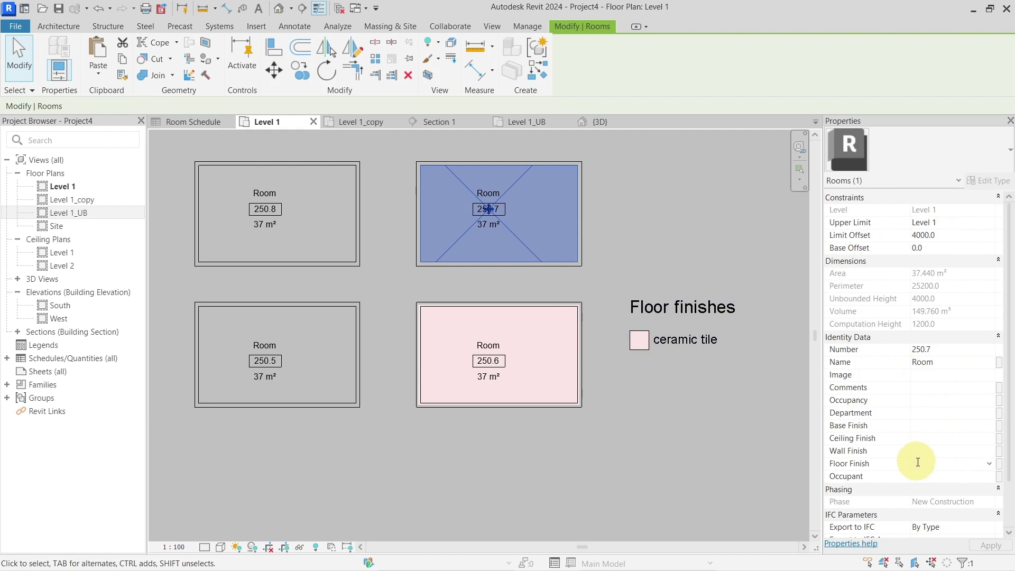
pyautogui.write('wood')
pyautogui.press('Return')
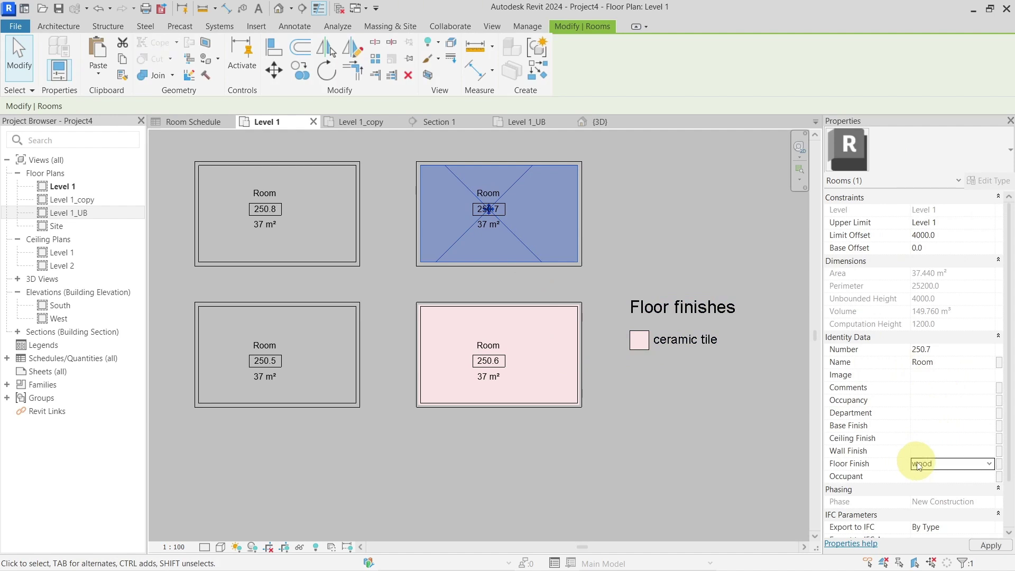
pyautogui.click(611, 408)
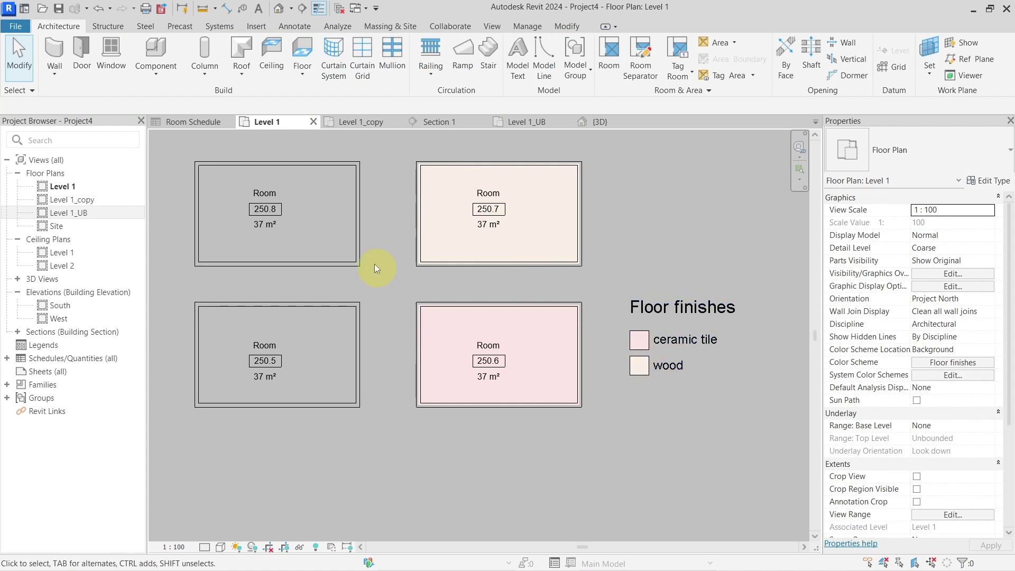
# Set the Floor Finish of room 250.8 to "carpet"
pyautogui.click(287, 218)
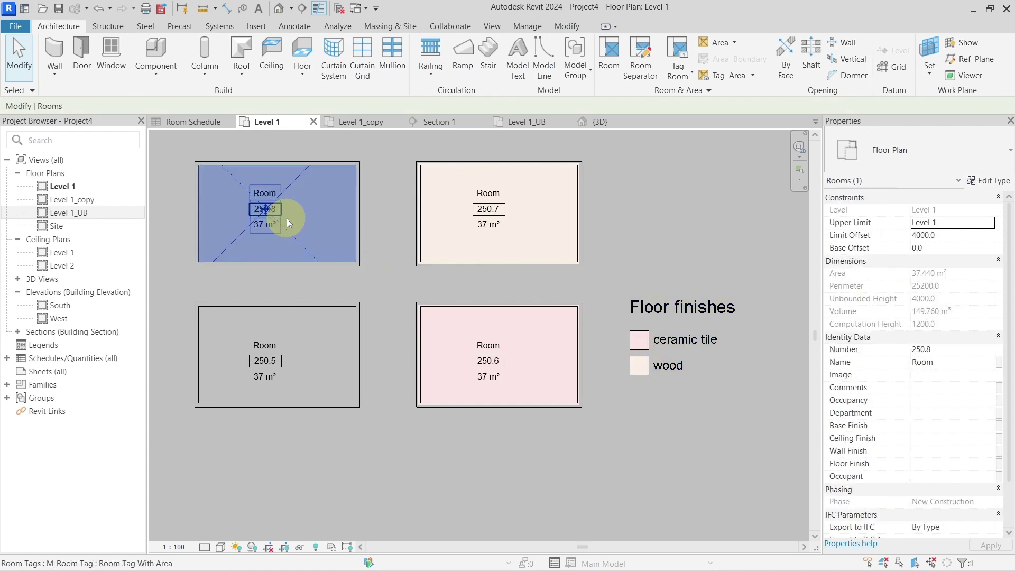
pyautogui.click(925, 464)
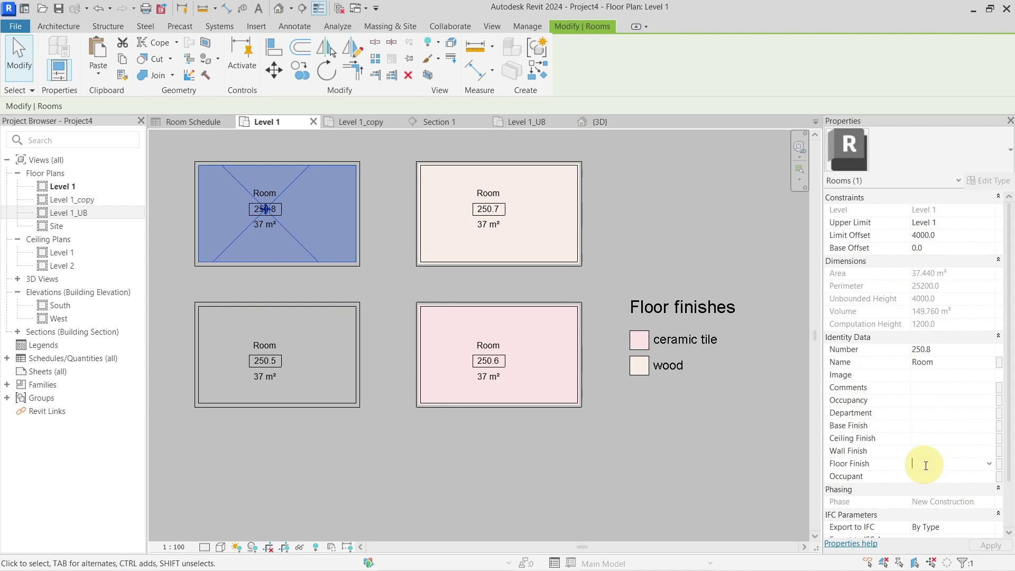
pyautogui.write('carpet')
pyautogui.press('Return')
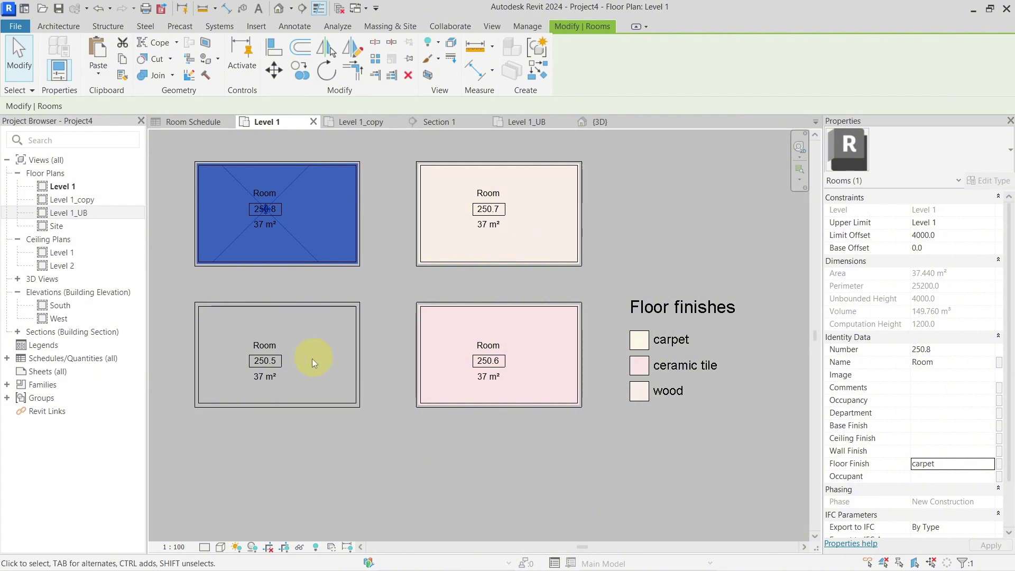
# Assign the existing "carpet" value as the Floor Finish of room 250.5
pyautogui.click(286, 348)
pyautogui.click(922, 464)
pyautogui.click(989, 463)
pyautogui.click(925, 478)
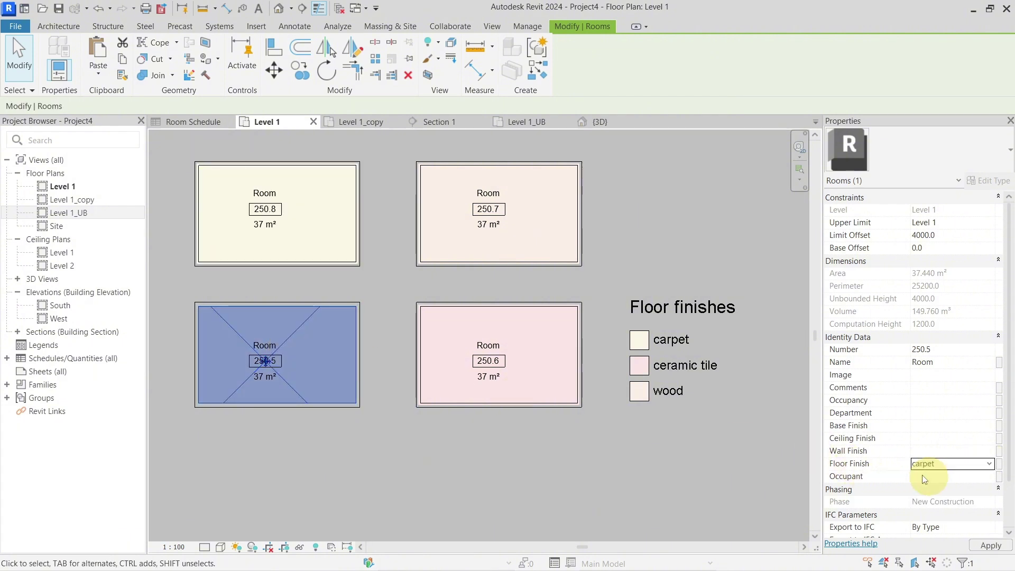
pyautogui.click(538, 440)
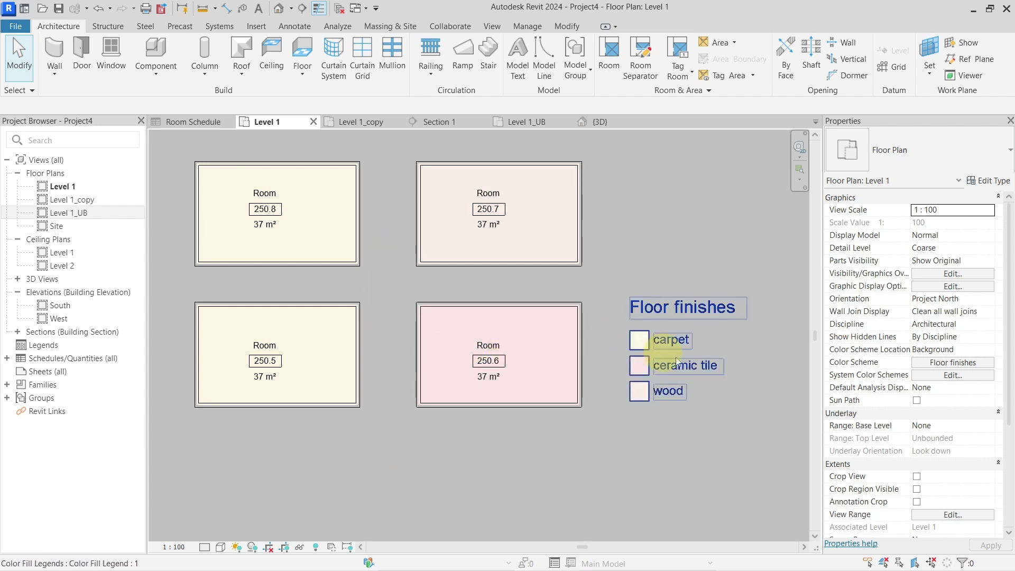
# Edit the floor finishes legend's color scheme and change the carpet color to light green, RGB 128-255-128
pyautogui.click(645, 329)
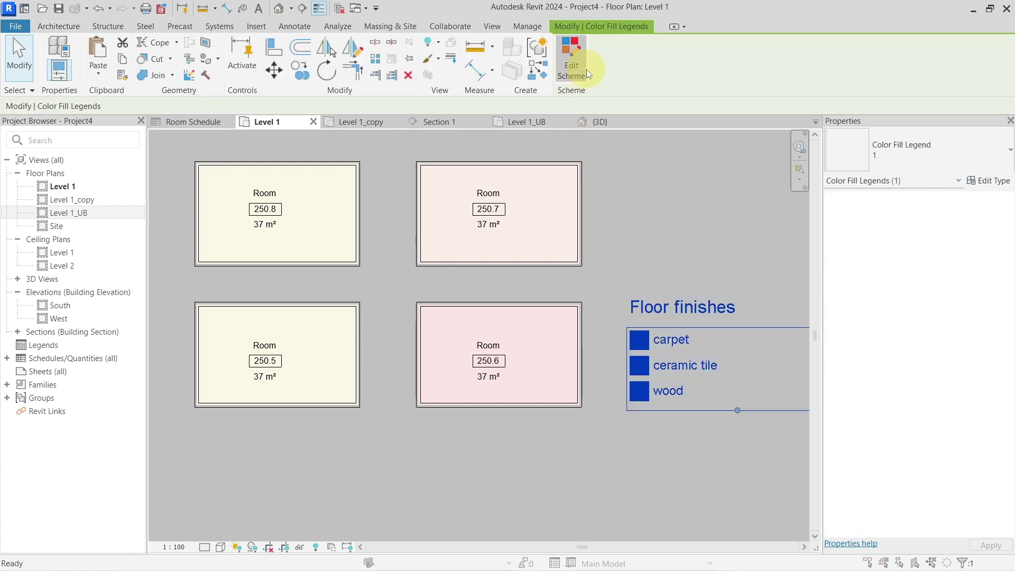
pyautogui.click(581, 68)
pyautogui.click(339, 151)
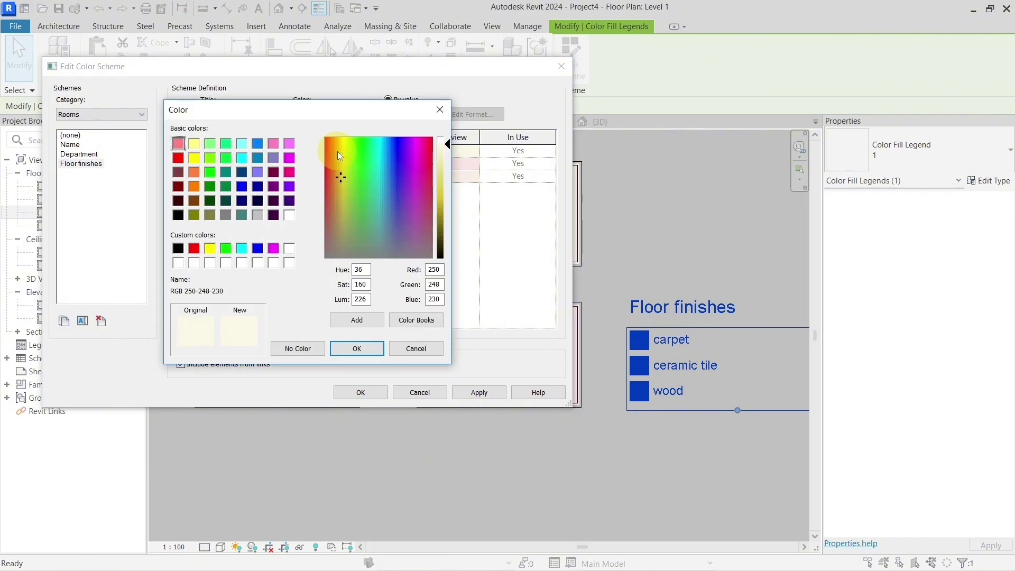
pyautogui.click(226, 143)
pyautogui.click(357, 348)
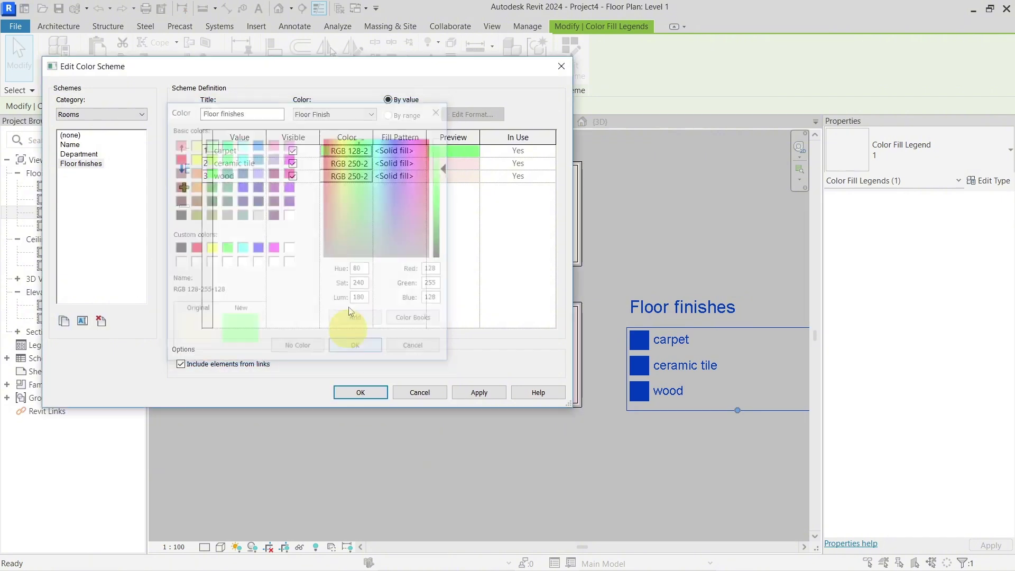
# Change the ceramic tile color in the scheme to light cyan, RGB 128-255-255
pyautogui.click(356, 166)
pyautogui.click(242, 143)
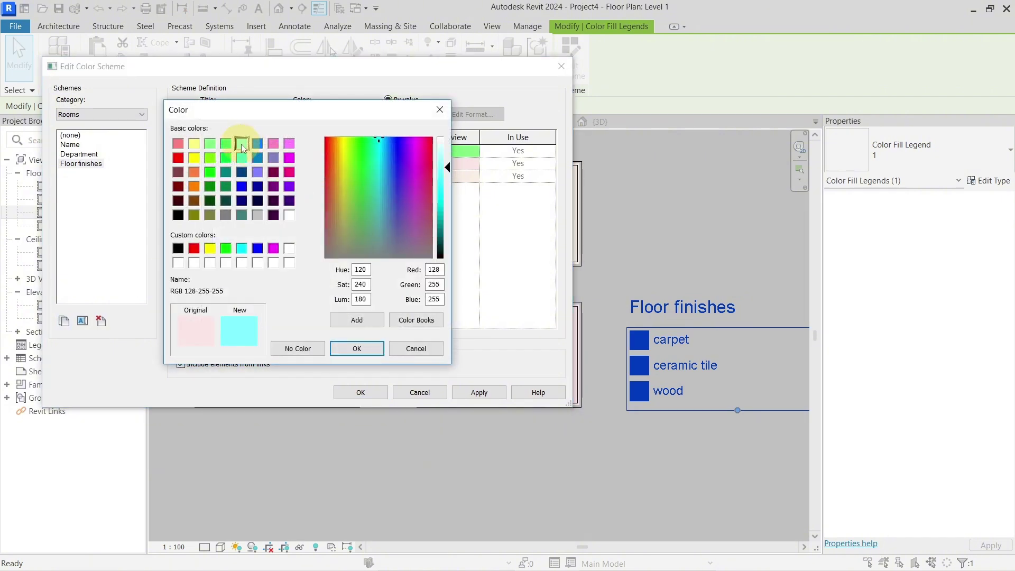
pyautogui.click(357, 348)
# Change the wood color in the scheme to orange and apply the edited scheme to the plan
pyautogui.click(342, 176)
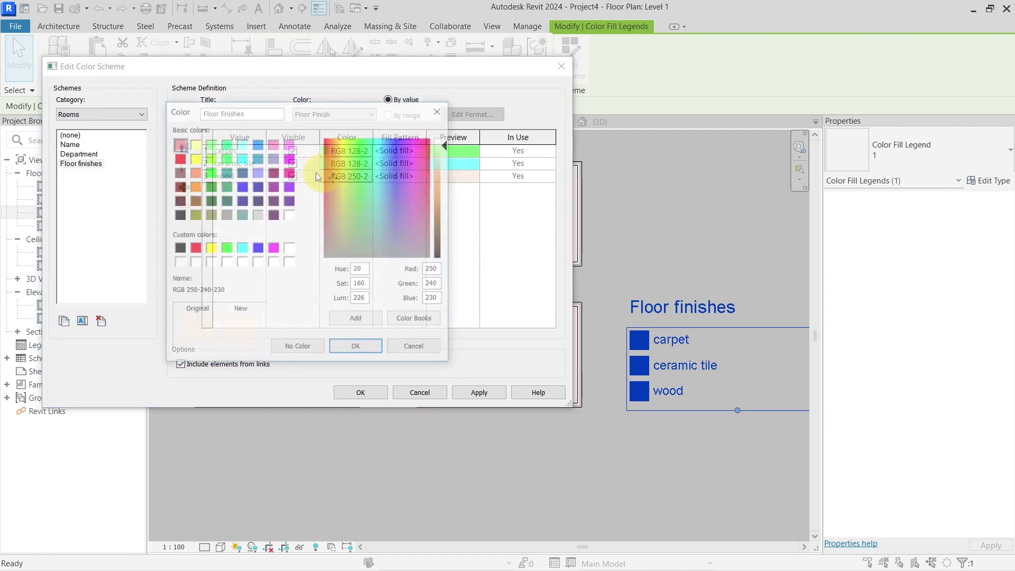
pyautogui.click(194, 185)
pyautogui.click(355, 348)
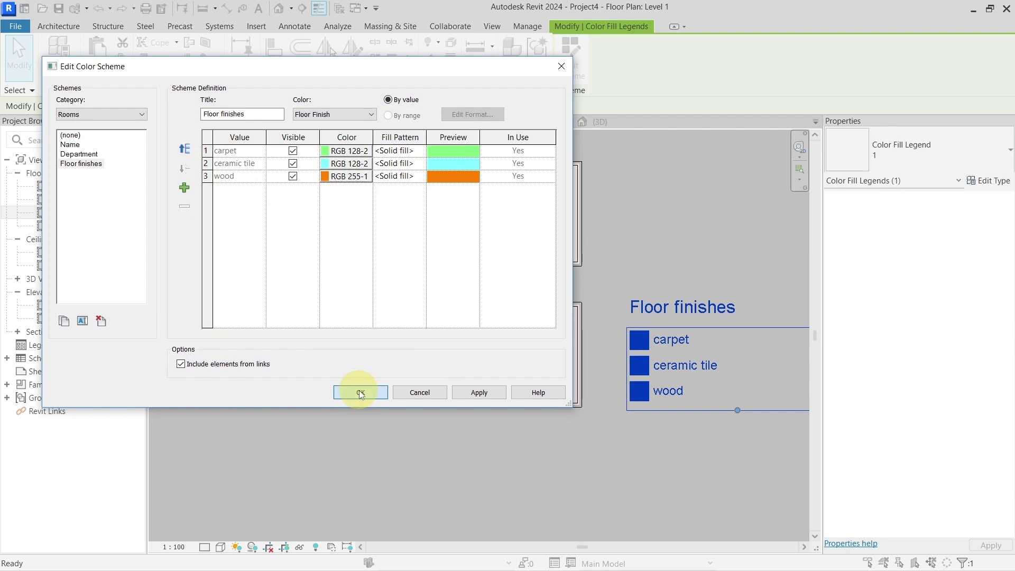
pyautogui.click(353, 391)
pyautogui.click(534, 447)
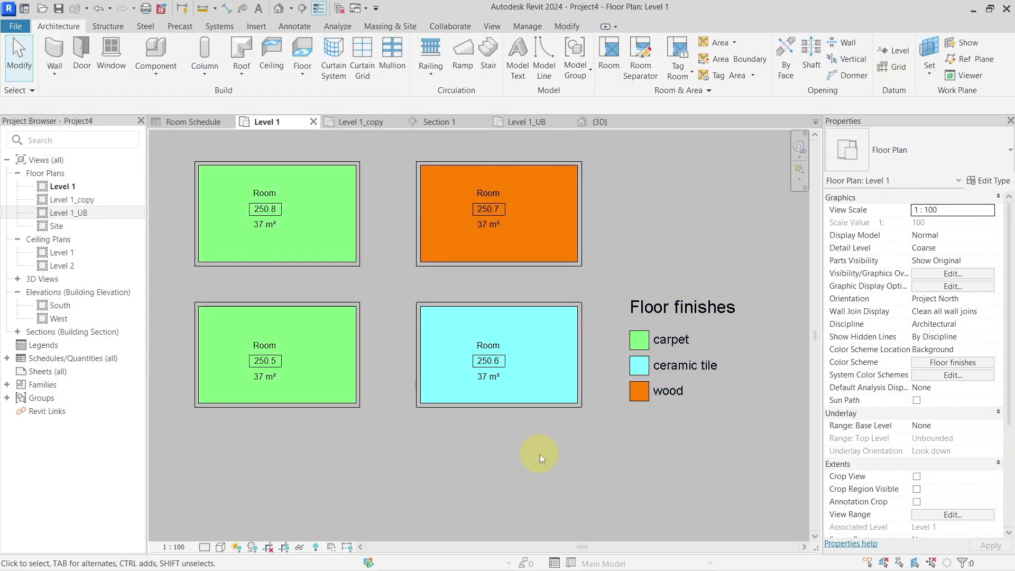
pyautogui.scroll(-2, 564, 460)
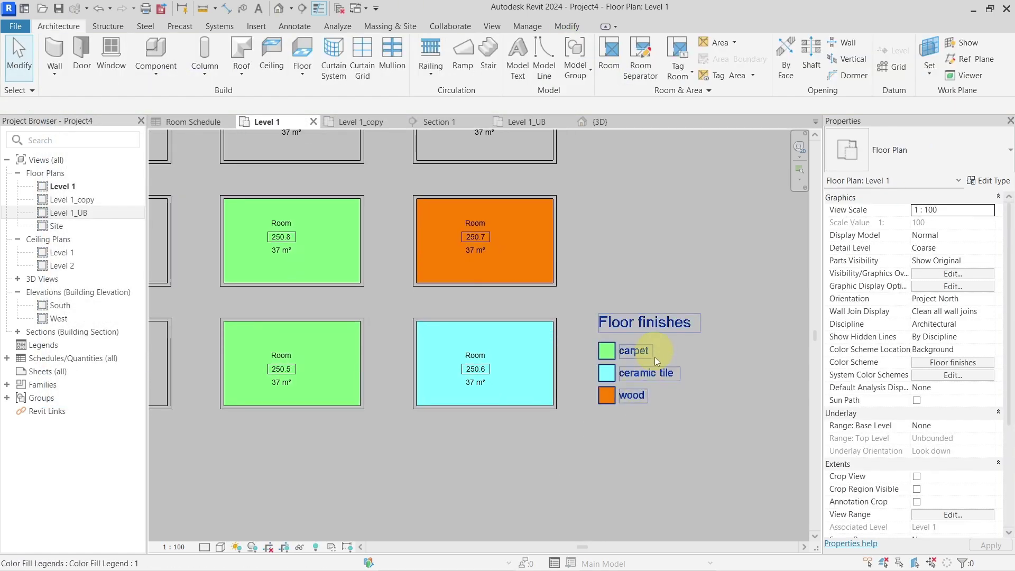
pyautogui.scroll(-5, 620, 301)
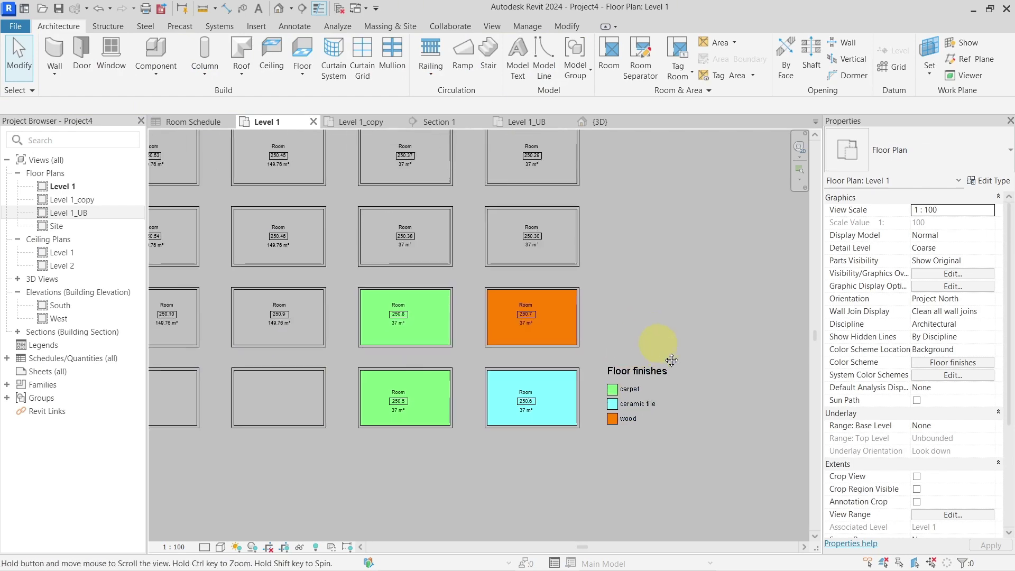
pyautogui.scroll(-3, 665, 355)
pyautogui.scroll(4, 601, 382)
pyautogui.scroll(2, 601, 381)
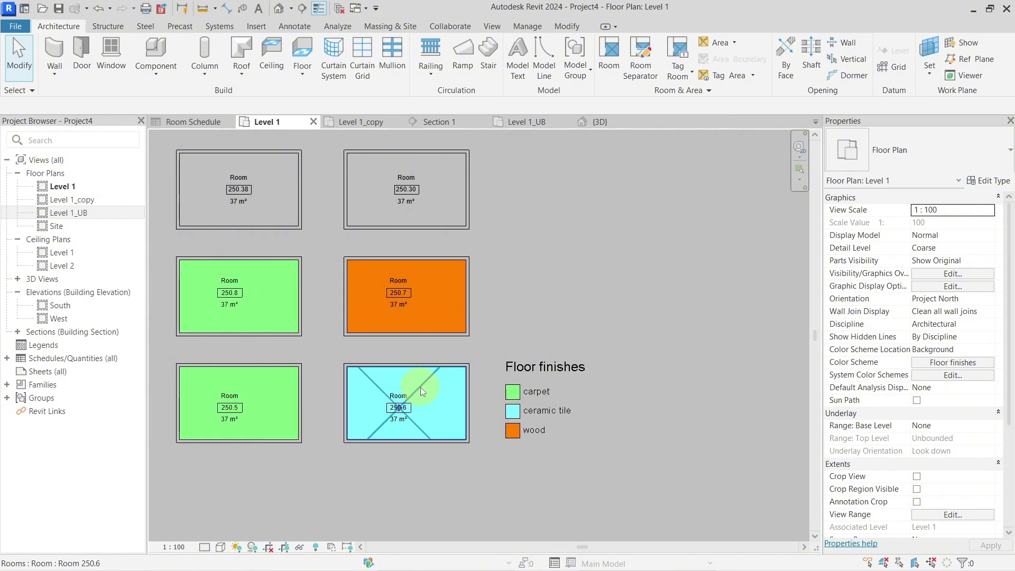
# Set the floor finishes legend's swatch width to 15 mm and swatch height to 7.5 mm in its type properties
pyautogui.moveTo(431, 374); pyautogui.dragTo(473, 347, button='middle')
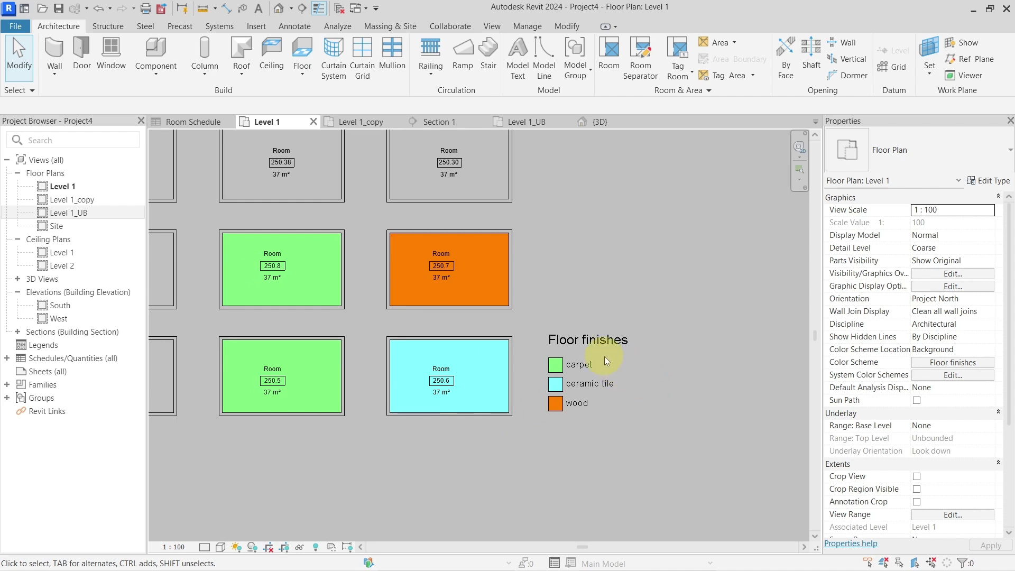
pyautogui.moveTo(655, 349); pyautogui.dragTo(640, 318, button='middle')
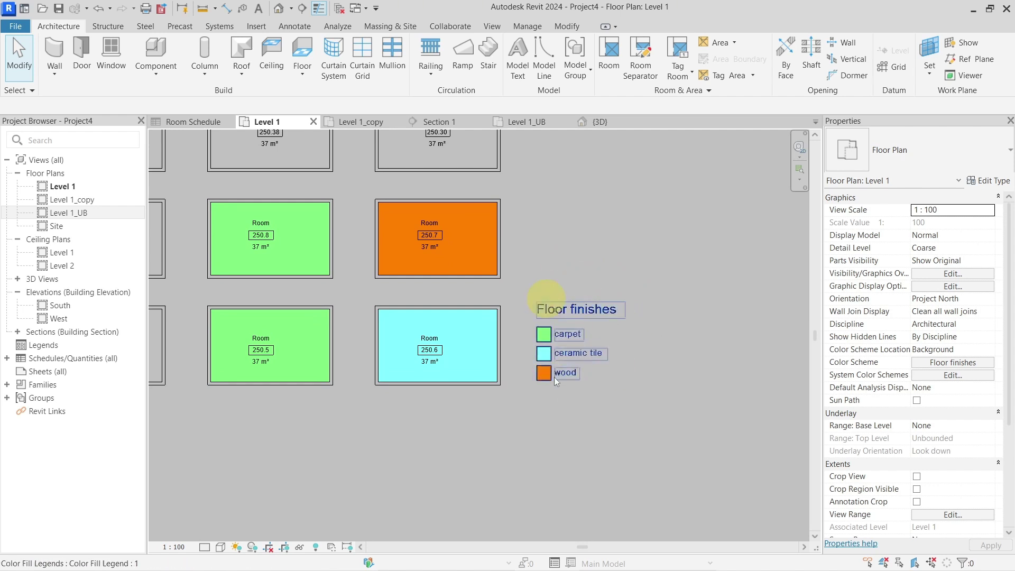
pyautogui.click(577, 352)
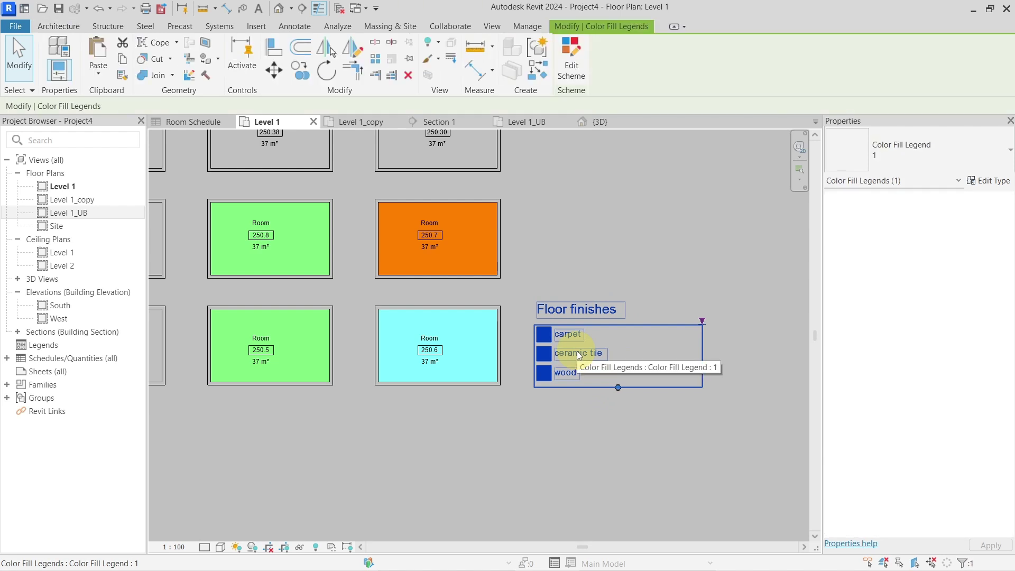
pyautogui.click(985, 182)
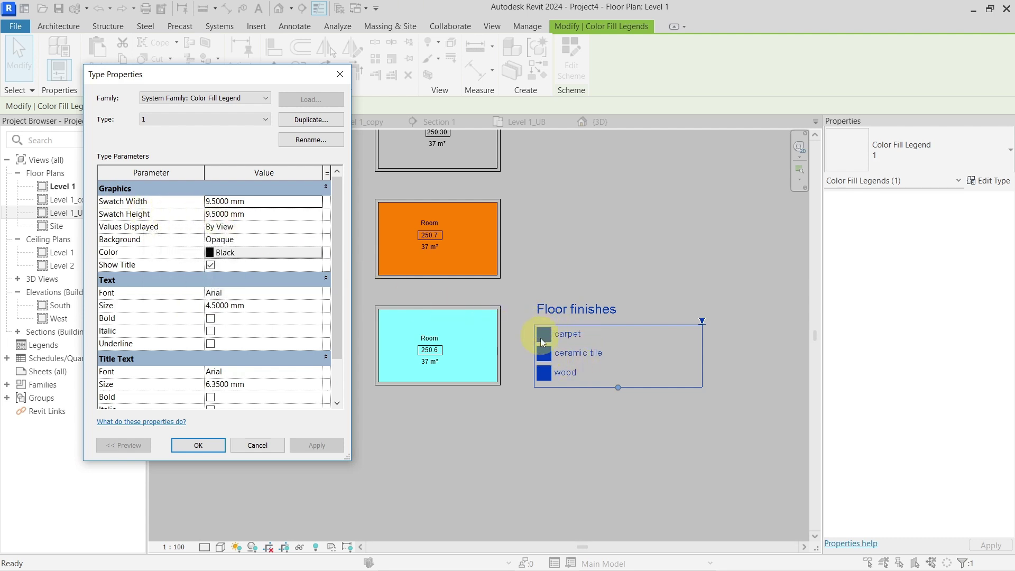
pyautogui.click(262, 203)
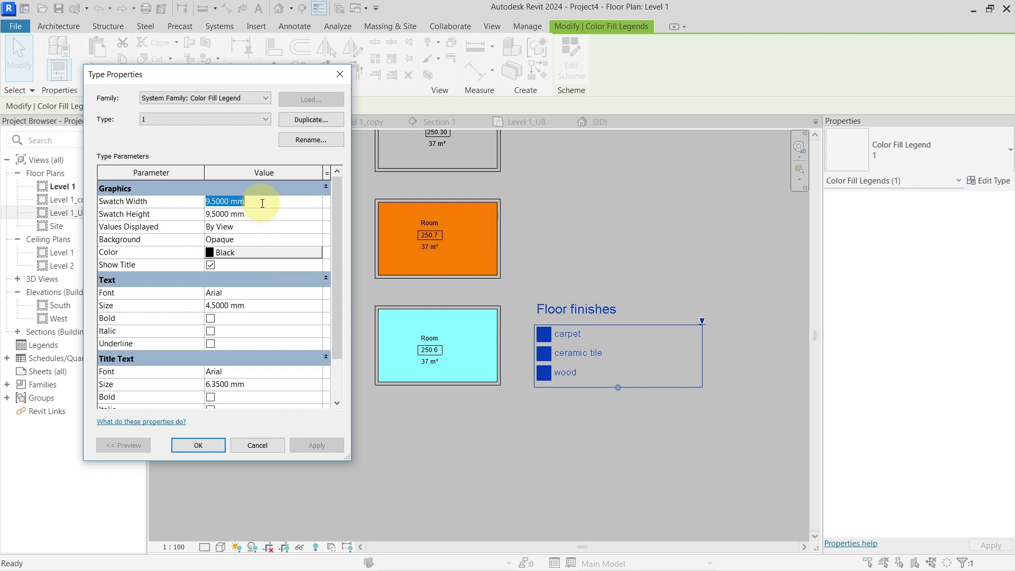
pyautogui.write('15')
pyautogui.click(266, 210)
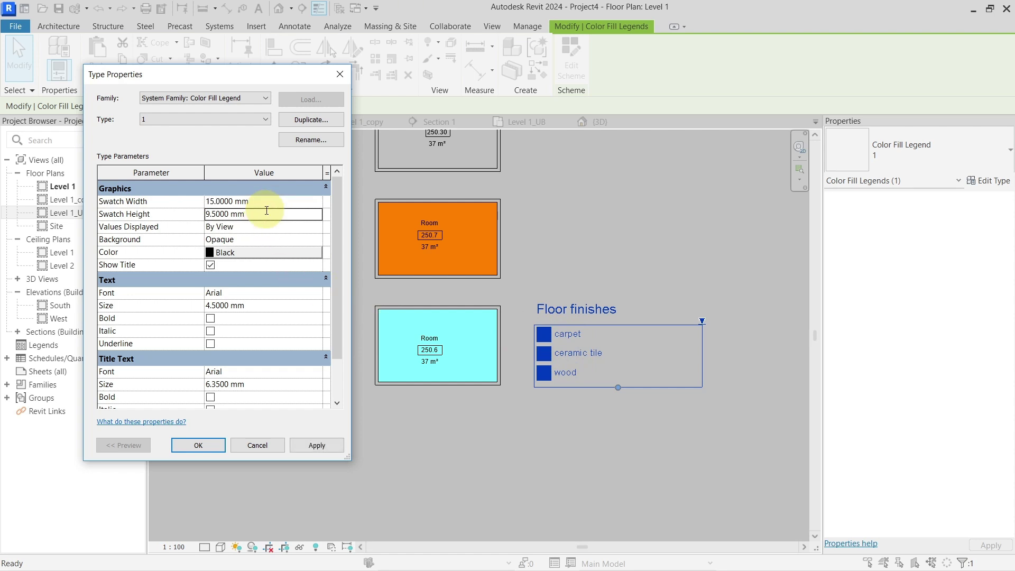
pyautogui.write('7.5')
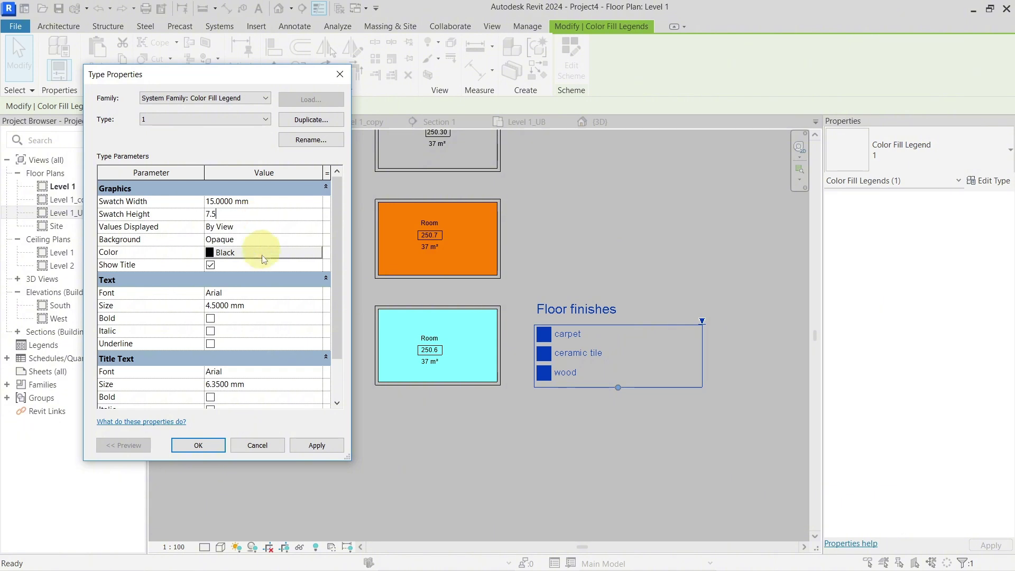
pyautogui.click(304, 447)
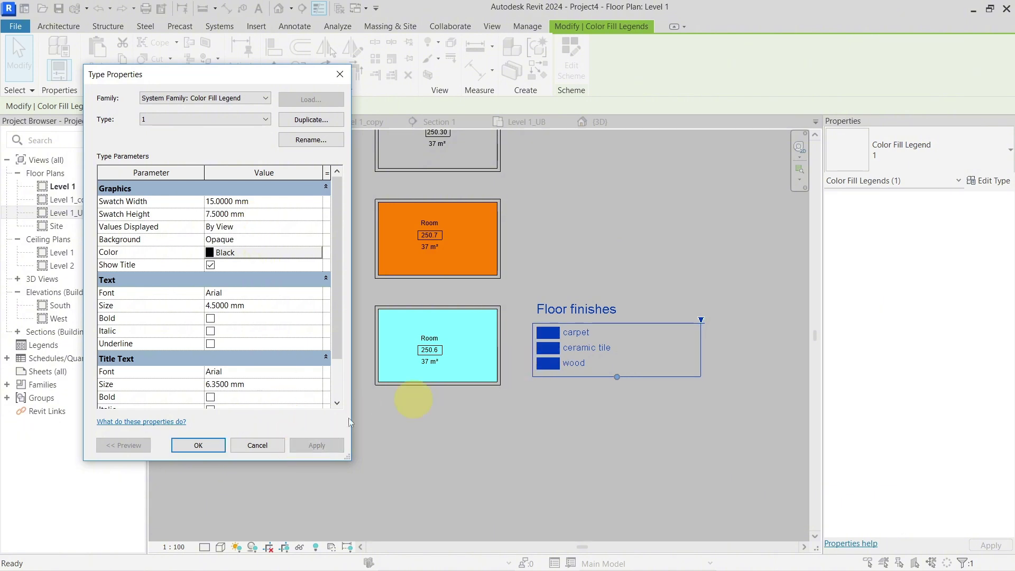
pyautogui.click(198, 445)
pyautogui.click(578, 414)
pyautogui.scroll(5, 613, 389)
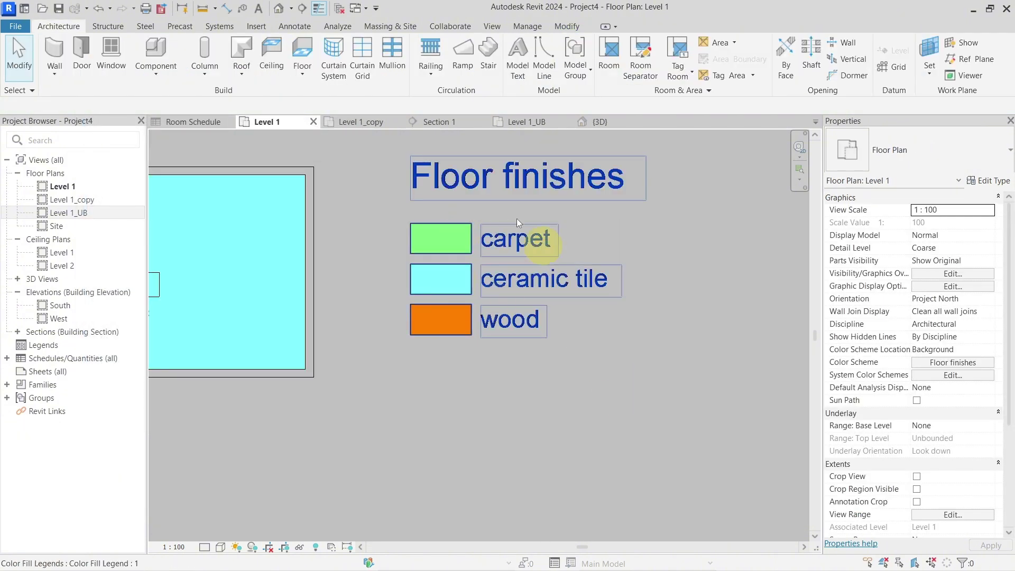
pyautogui.moveTo(516, 218); pyautogui.dragTo(498, 263, button='middle')
pyautogui.click(497, 259)
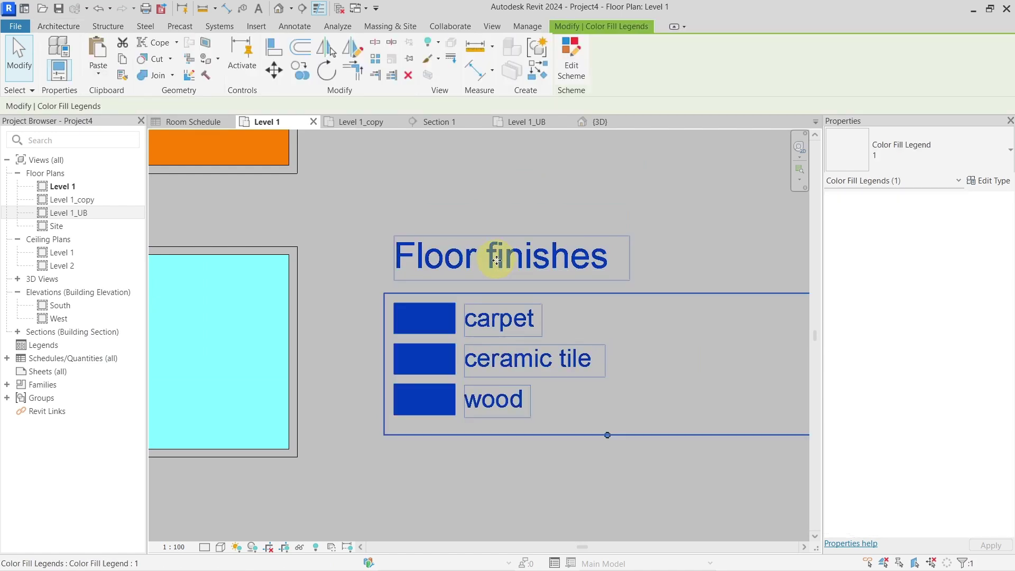
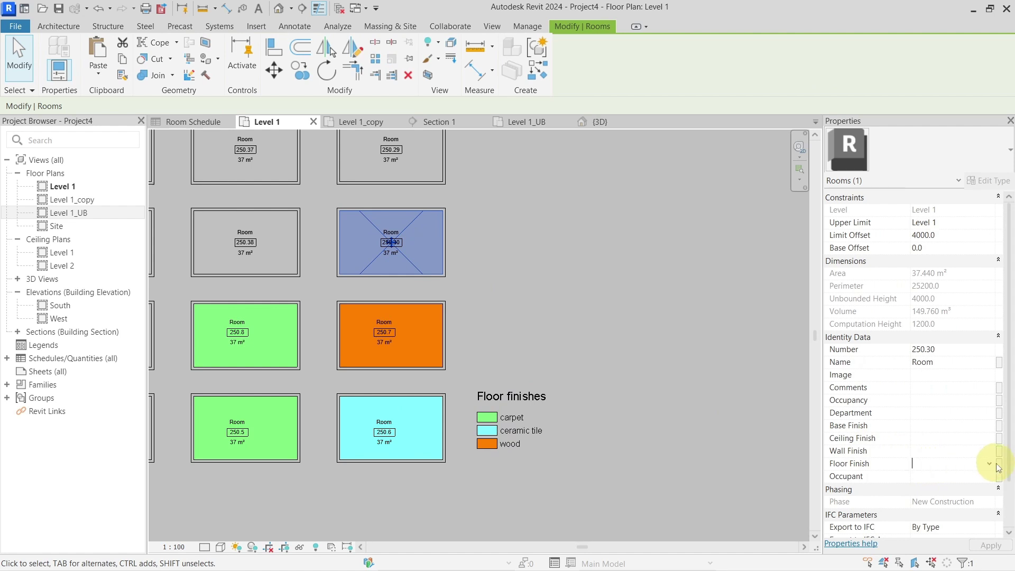
# Examine which Floor Finish values can be chosen for room 250.30, leaving its field empty
pyautogui.click(989, 465)
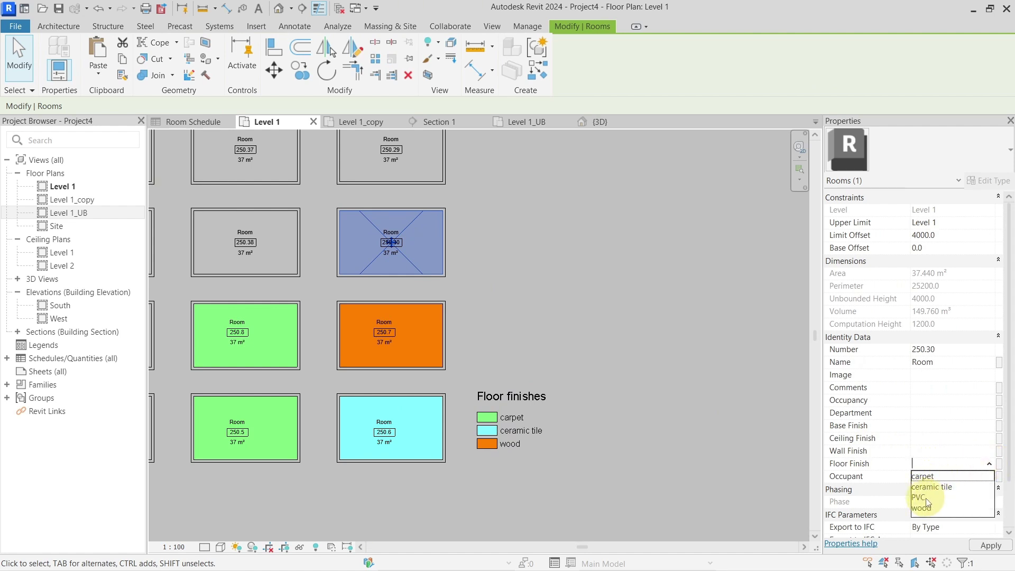
pyautogui.click(486, 284)
pyautogui.scroll(2, 574, 432)
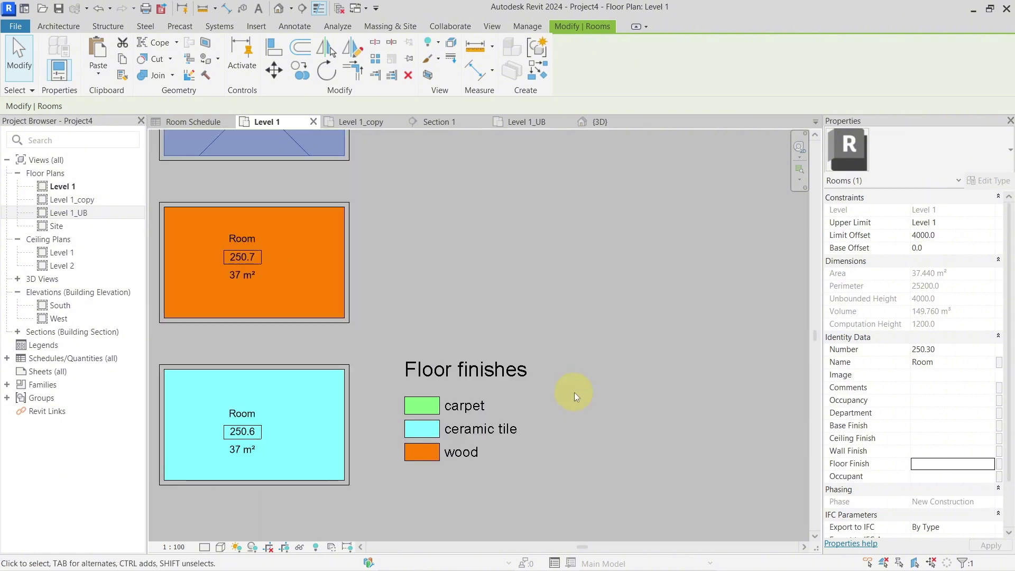
pyautogui.click(574, 392)
# Review the type properties of the floor finishes legend and close them without changes
pyautogui.moveTo(496, 378); pyautogui.dragTo(554, 306, button='middle')
pyautogui.click(555, 296)
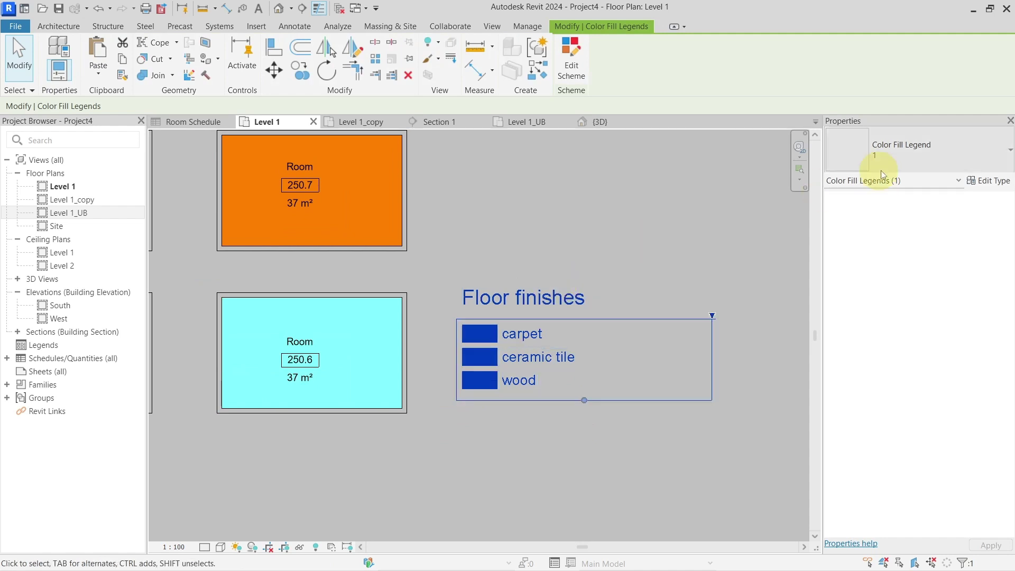
pyautogui.click(972, 180)
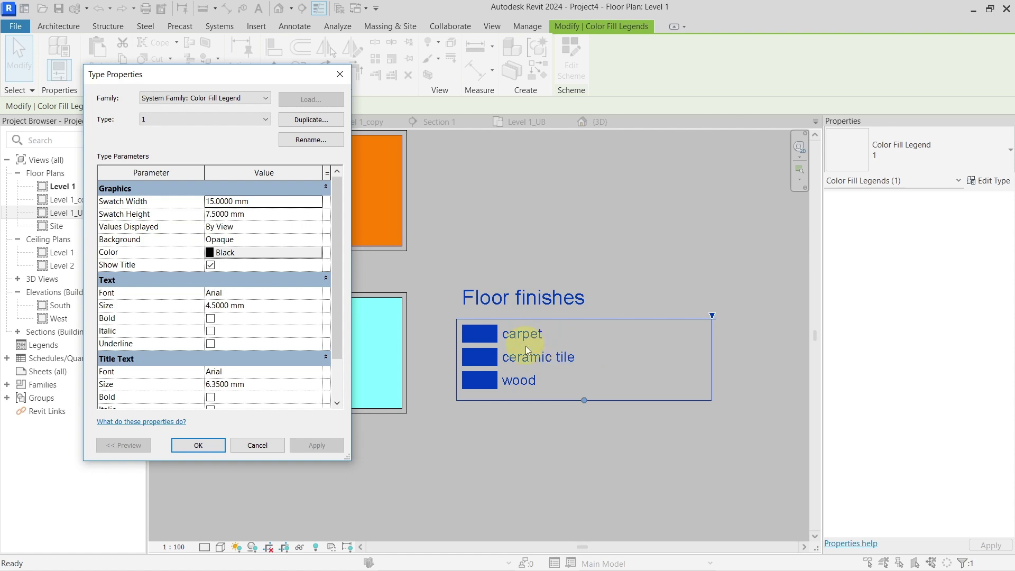
pyautogui.click(340, 74)
# Set the floor finishes legend's Values Displayed type parameter to All
pyautogui.scroll(-10, 500, 340)
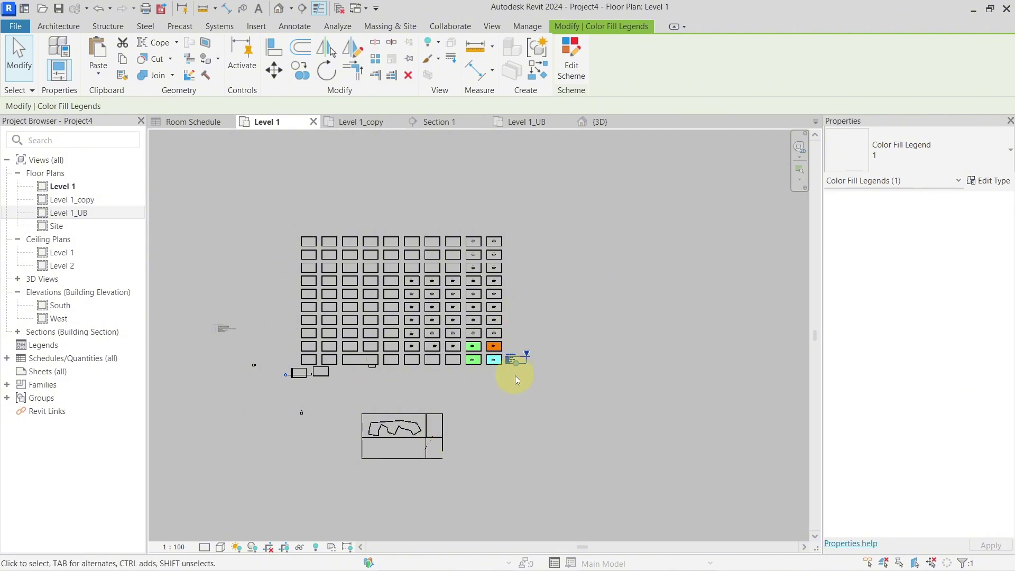
pyautogui.scroll(5, 511, 353)
pyautogui.scroll(3, 510, 350)
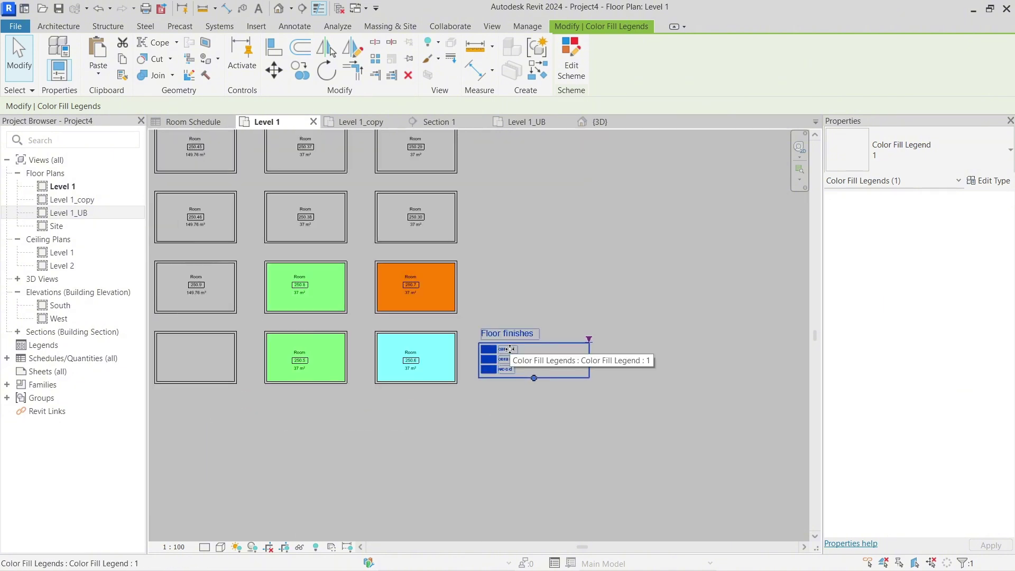
pyautogui.scroll(2, 420, 331)
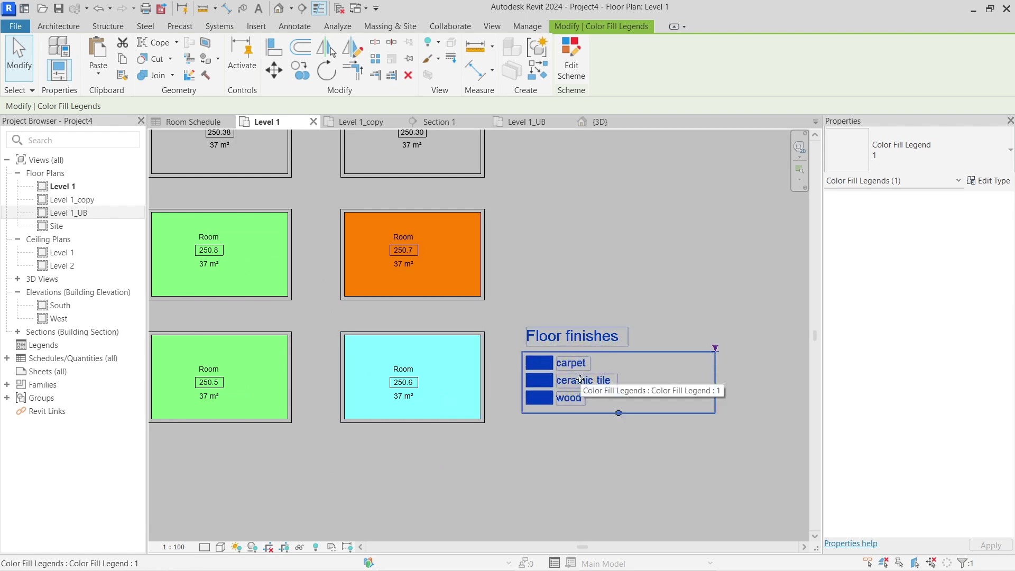
pyautogui.click(975, 185)
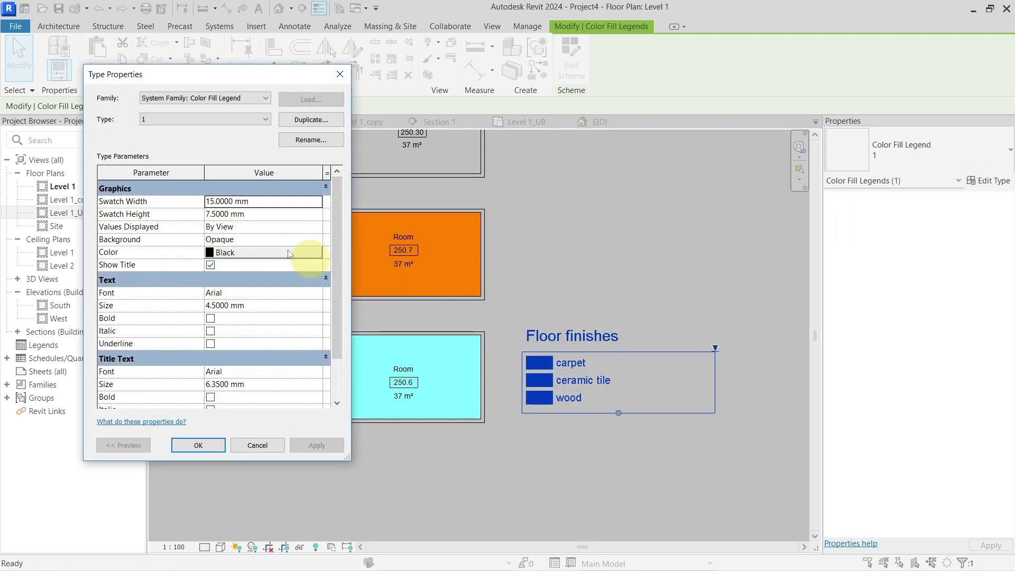
pyautogui.click(267, 226)
pyautogui.click(316, 226)
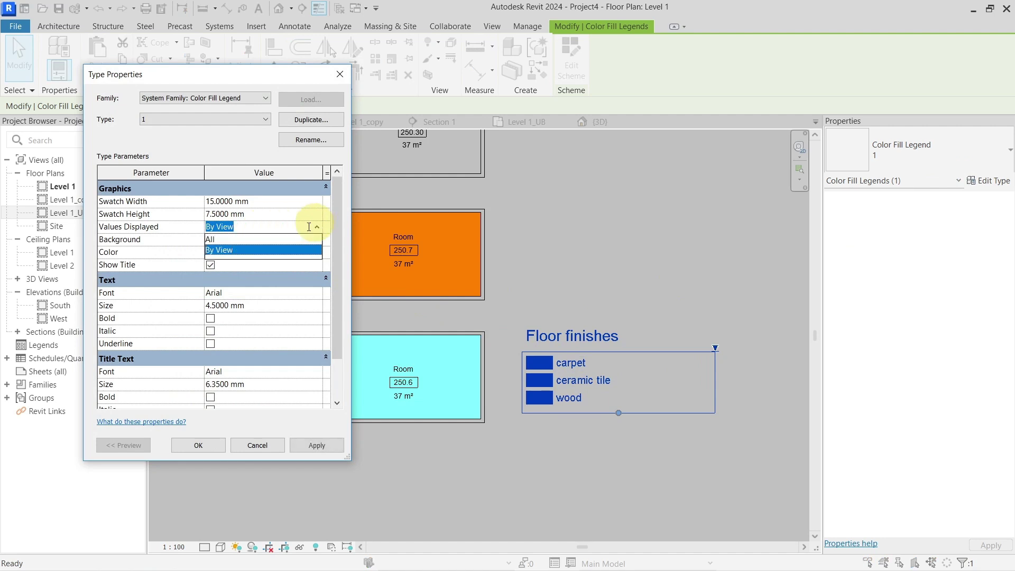
pyautogui.click(275, 237)
pyautogui.click(316, 445)
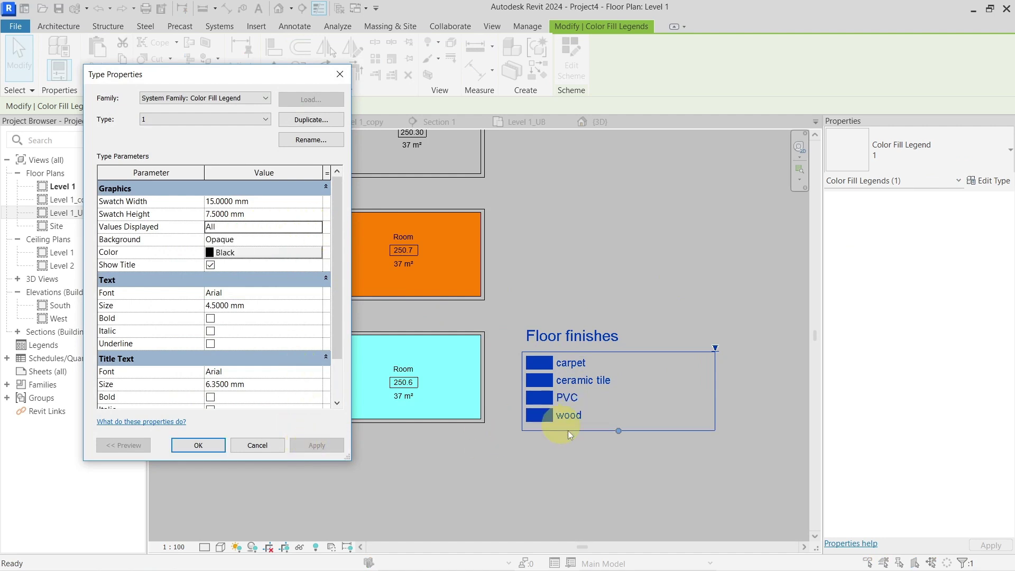
pyautogui.click(200, 445)
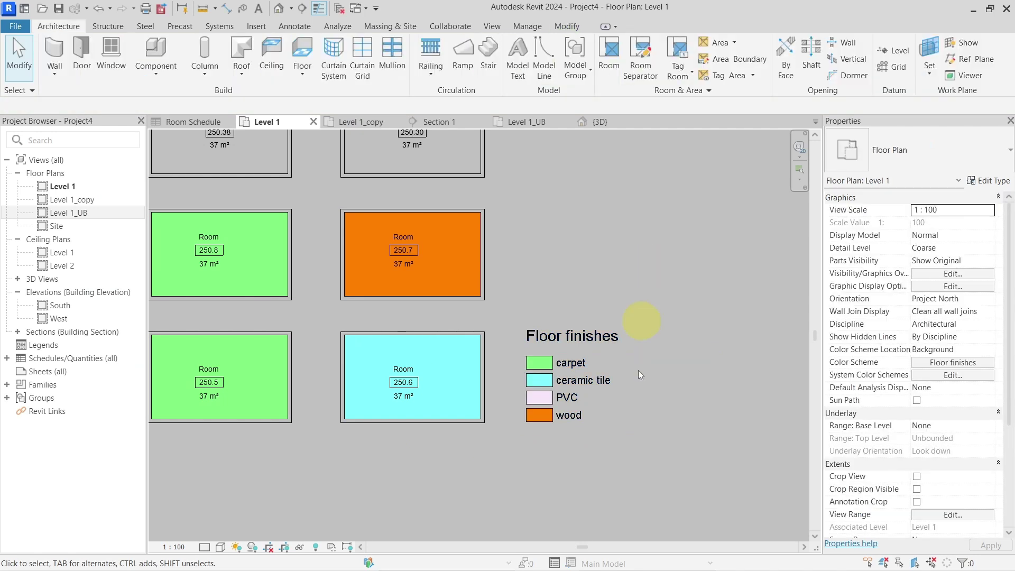
# Set the floor finishes legend's Values Displayed type parameter back to By View
pyautogui.scroll(2, 639, 404)
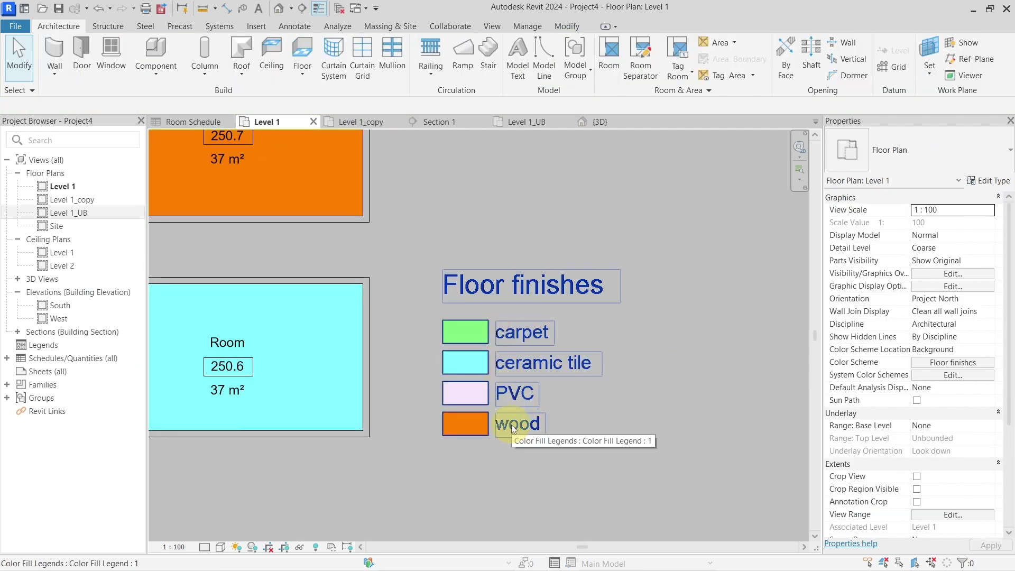
pyautogui.scroll(-6, 516, 430)
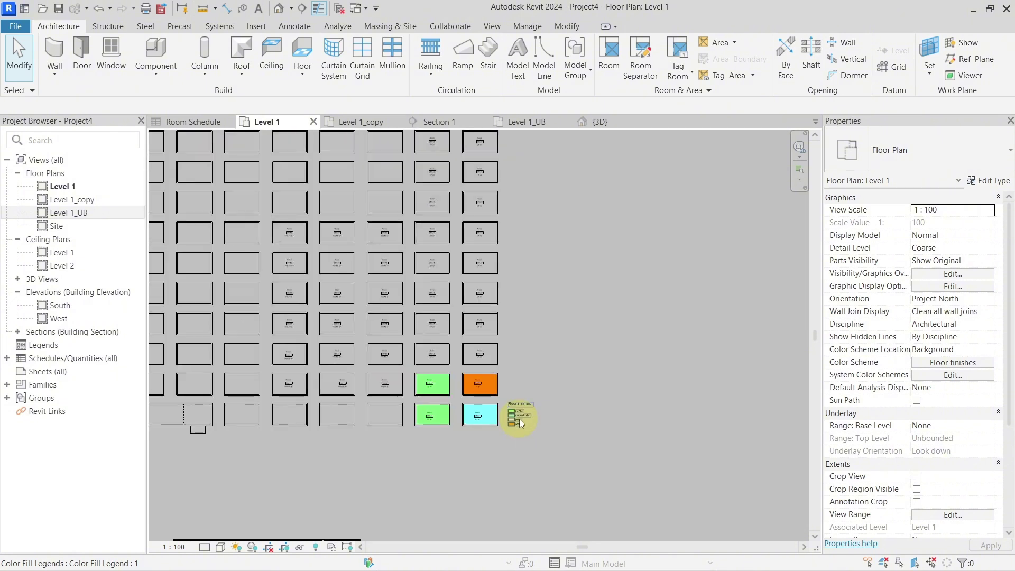
pyautogui.scroll(5, 509, 407)
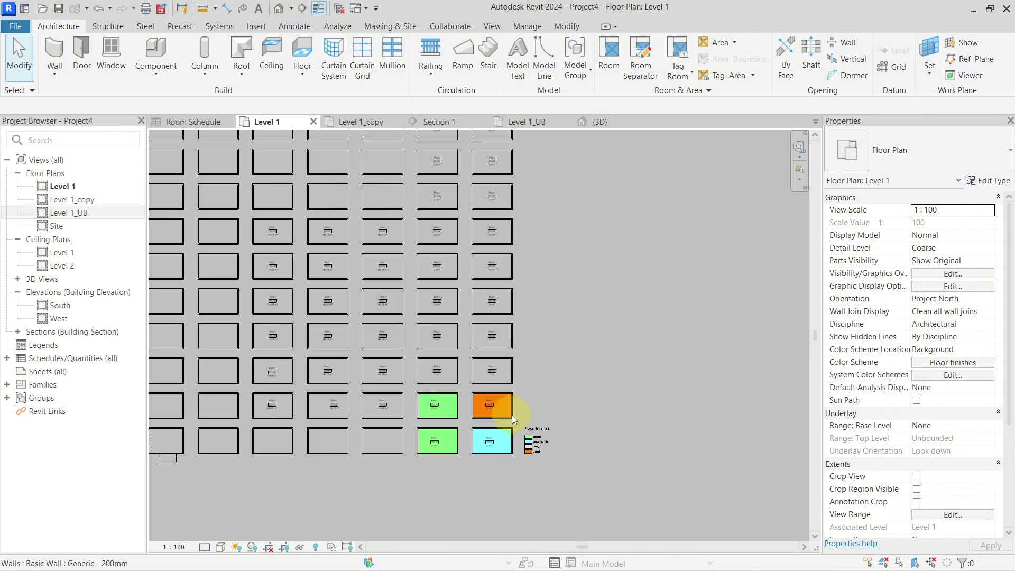
pyautogui.scroll(4, 586, 478)
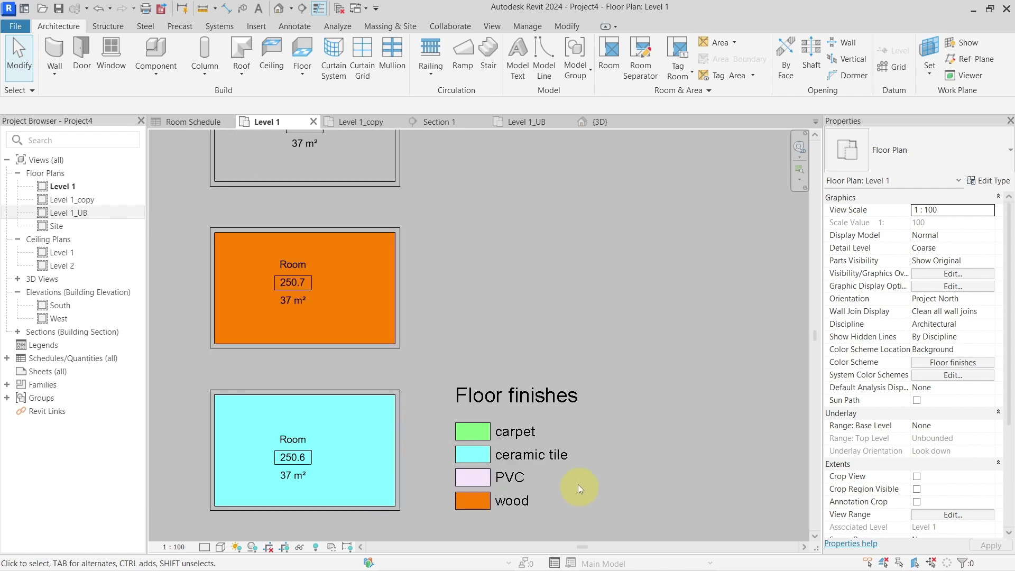
pyautogui.click(544, 469)
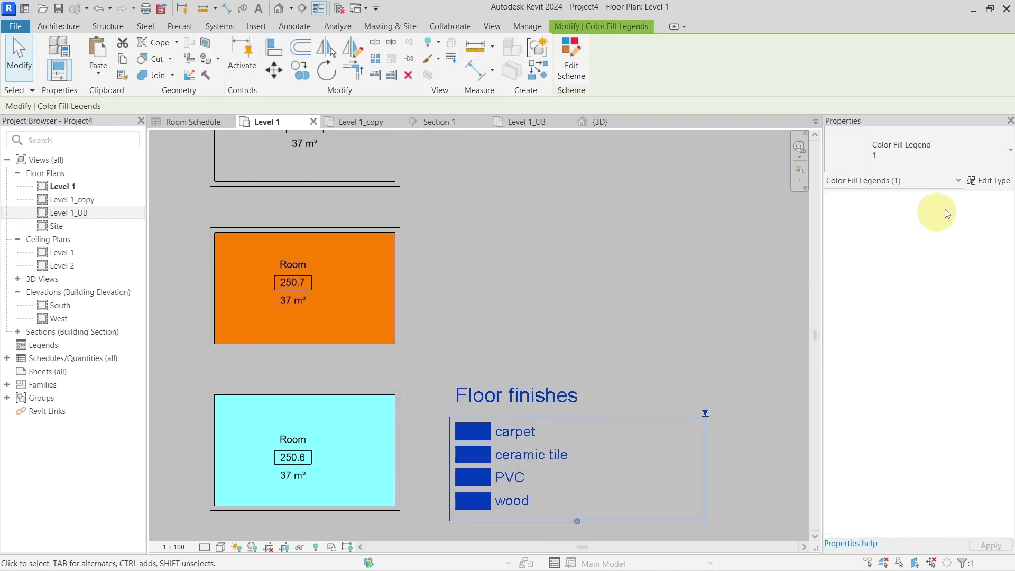
pyautogui.click(988, 180)
pyautogui.click(296, 227)
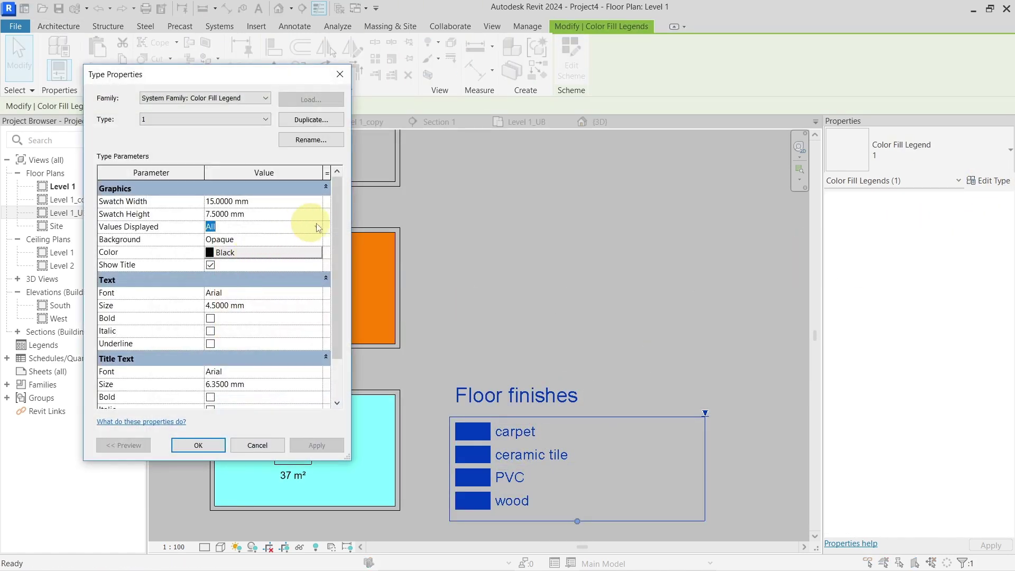
pyautogui.click(317, 226)
pyautogui.click(276, 252)
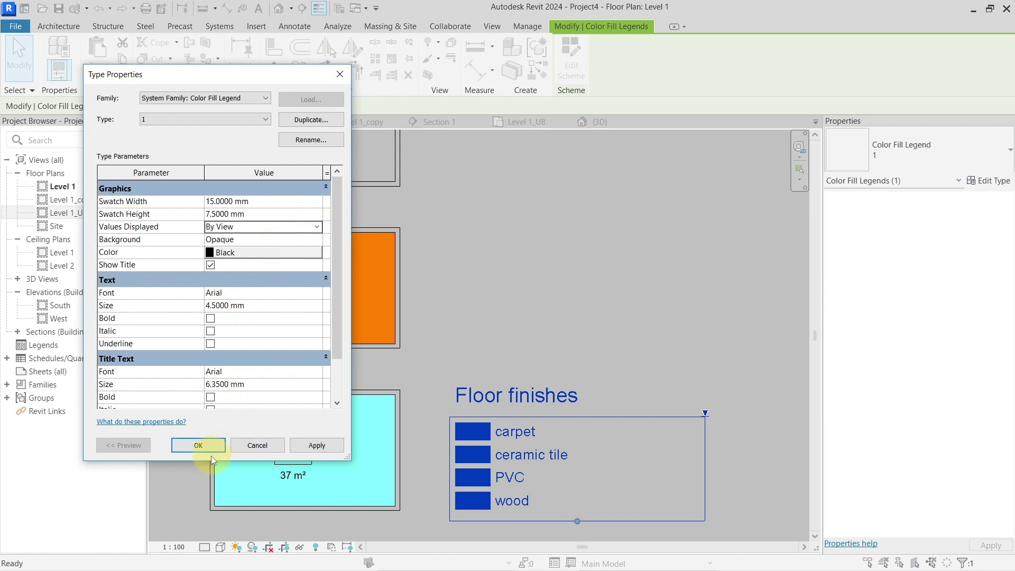
pyautogui.click(198, 445)
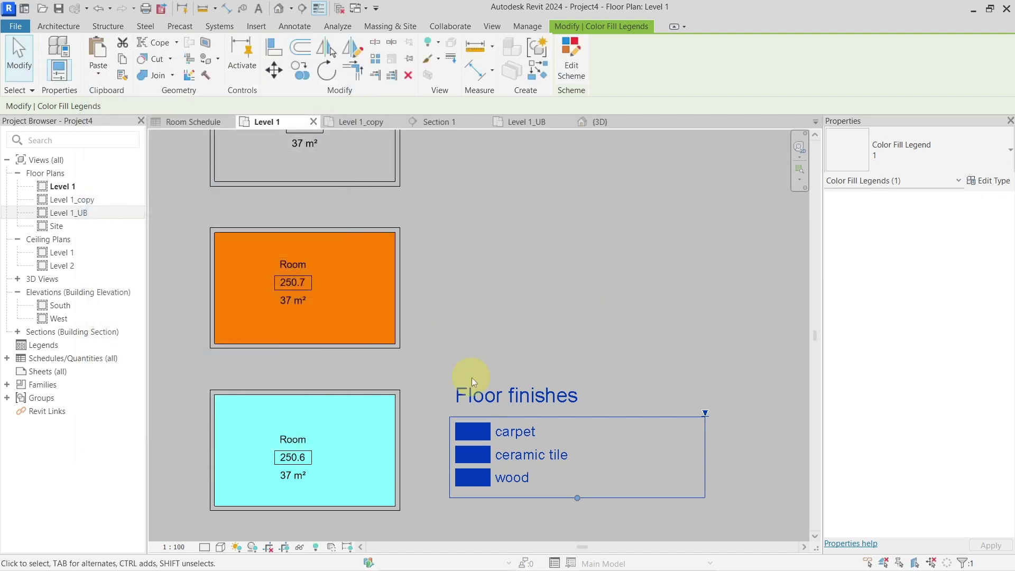
# Delete the unused PVC entry from the Floor finishes color scheme and accept the scheme
pyautogui.click(567, 62)
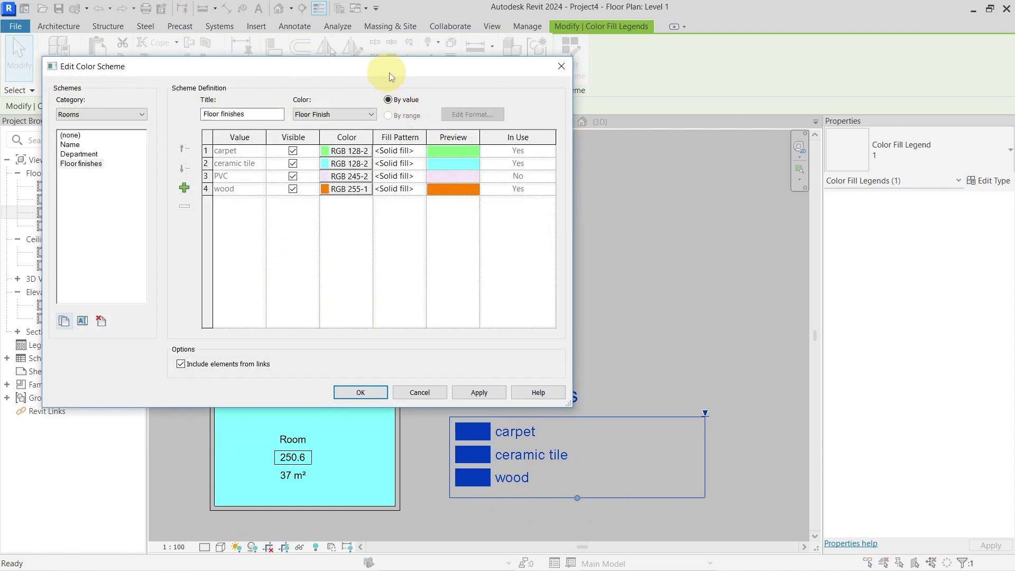
pyautogui.moveTo(393, 66); pyautogui.dragTo(525, 100)
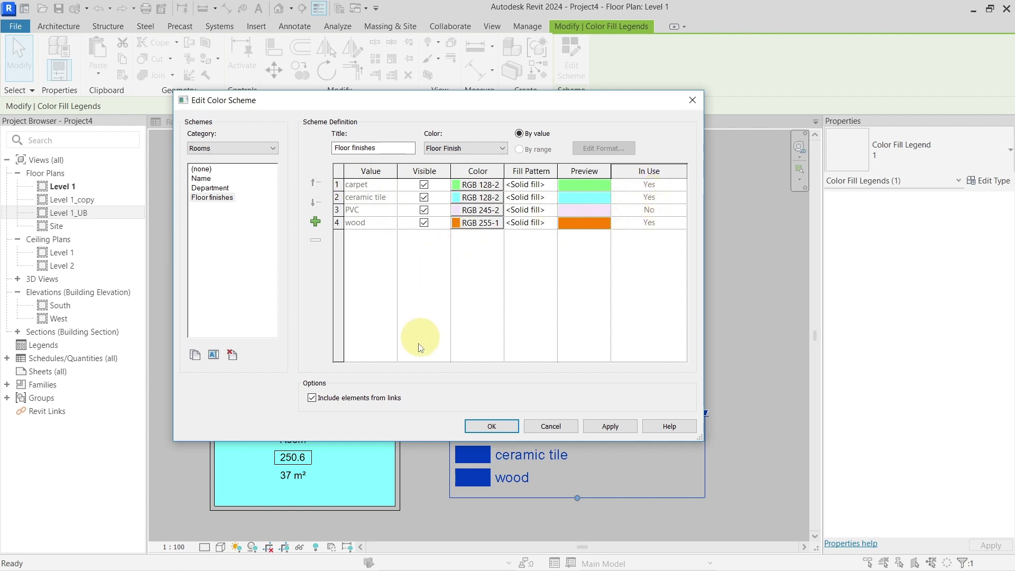
pyautogui.click(379, 211)
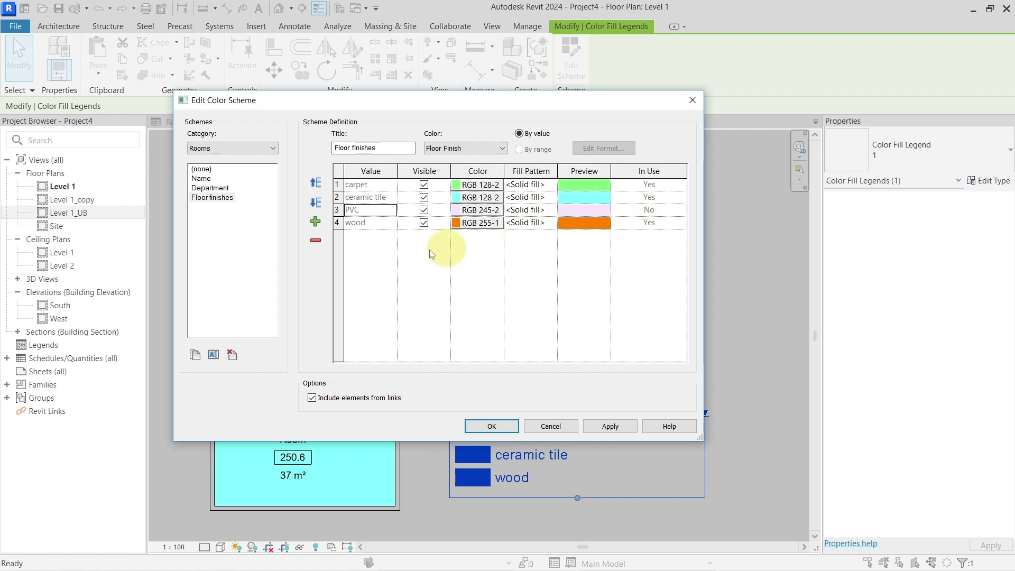
pyautogui.click(316, 240)
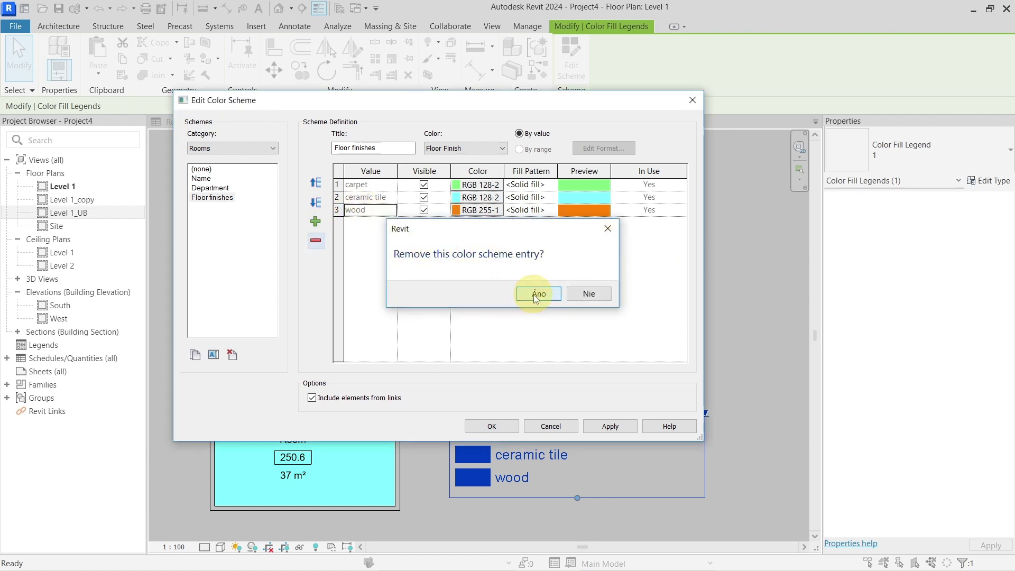
pyautogui.click(538, 294)
pyautogui.click(491, 426)
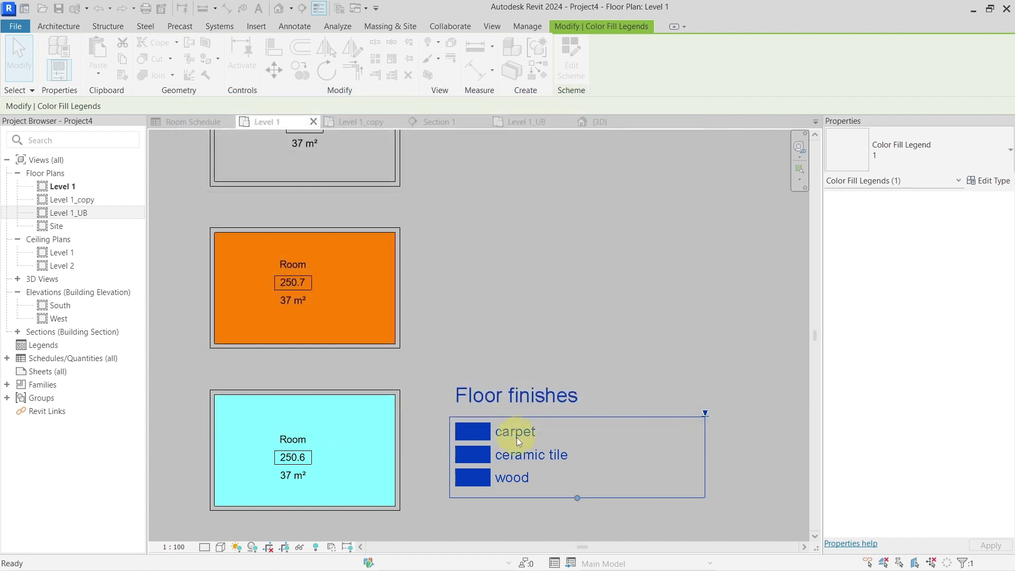
# Check the Floor Finish values offered for room 250.30 without assigning one
pyautogui.click(331, 156)
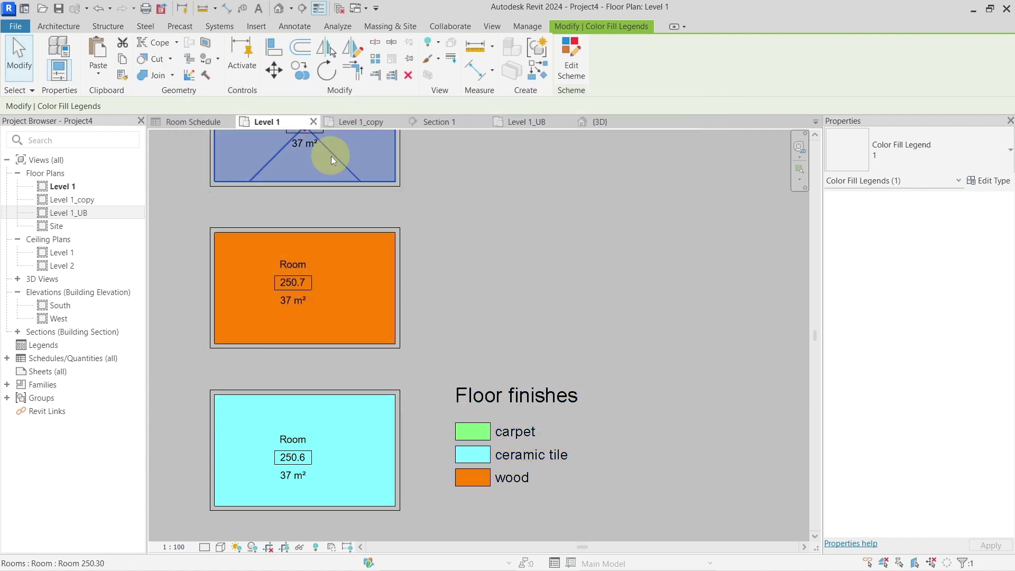
pyautogui.click(946, 463)
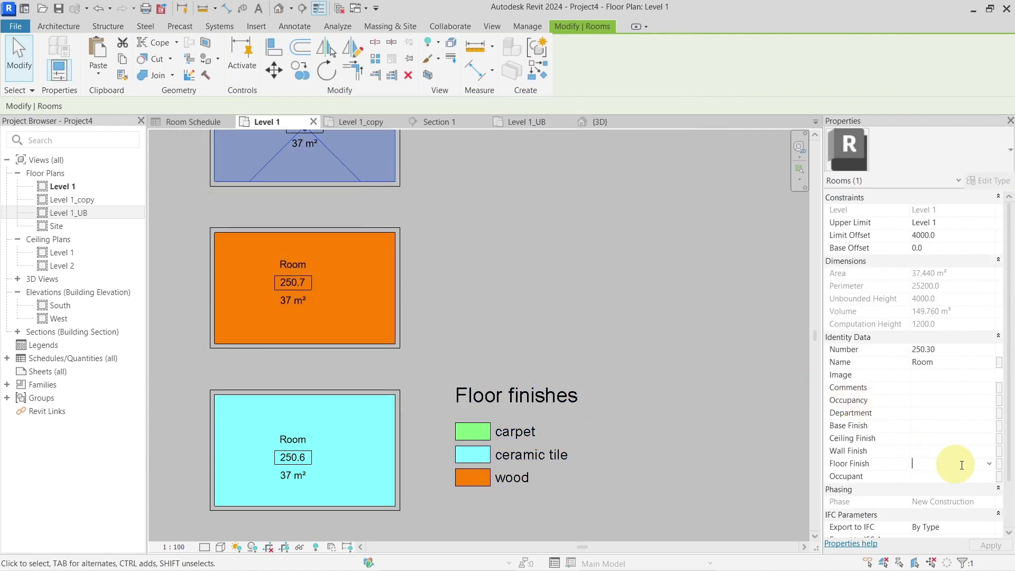
pyautogui.click(989, 464)
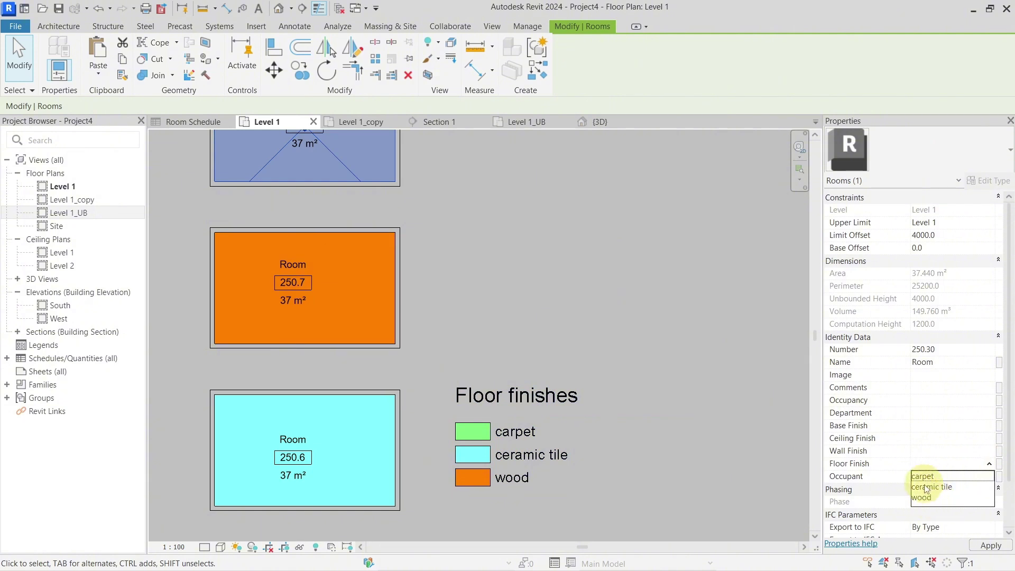
pyautogui.click(541, 331)
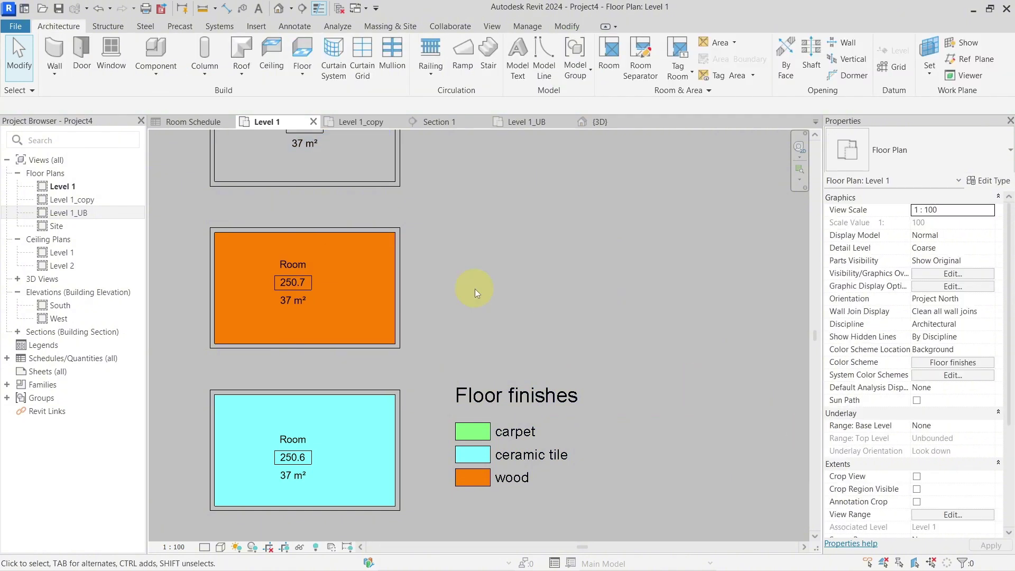
# Open the floor finishes legend's color scheme for editing and review the parameters available for coloring rooms
pyautogui.click(498, 408)
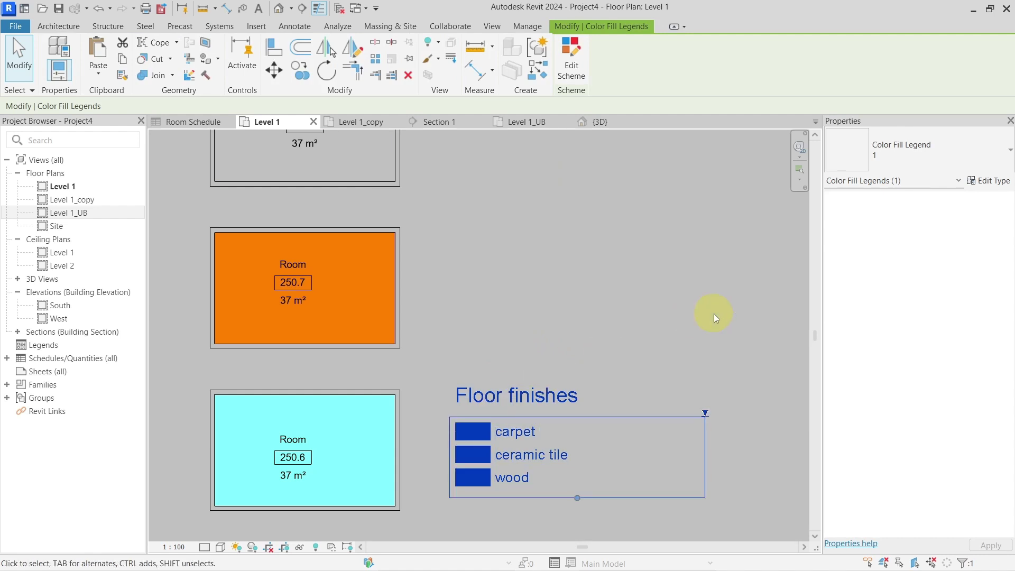
pyautogui.click(571, 59)
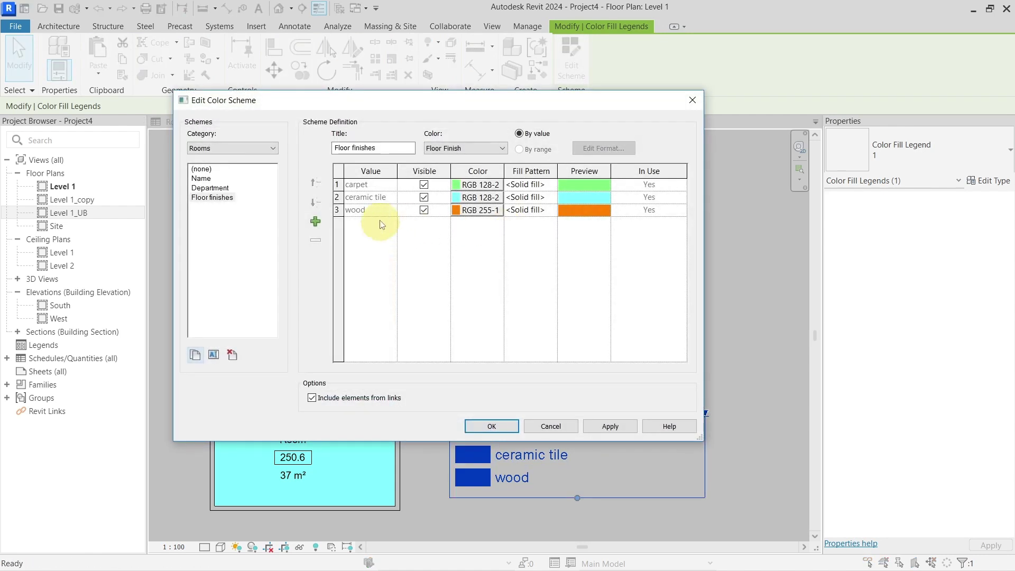
pyautogui.click(453, 148)
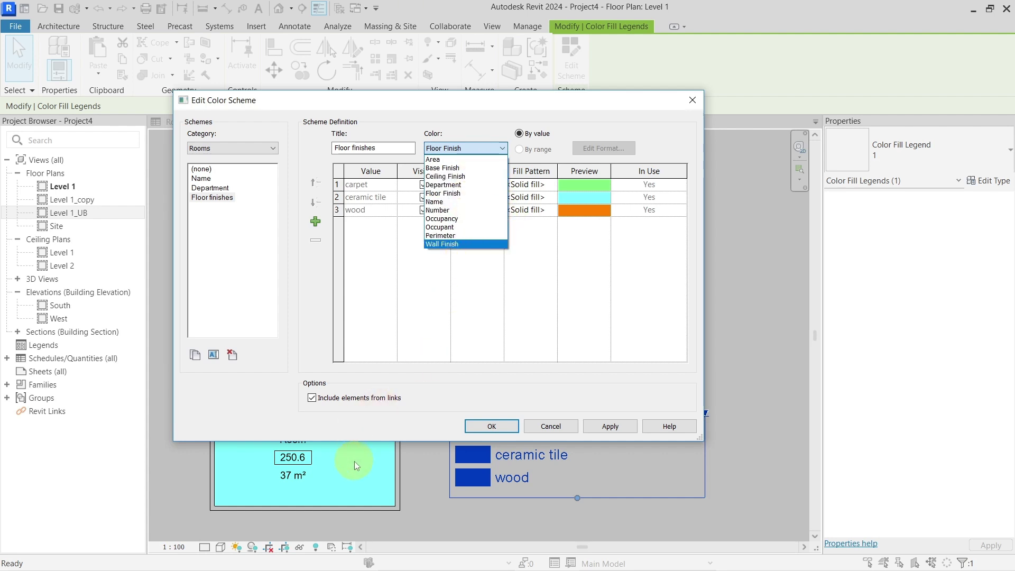
pyautogui.click(474, 109)
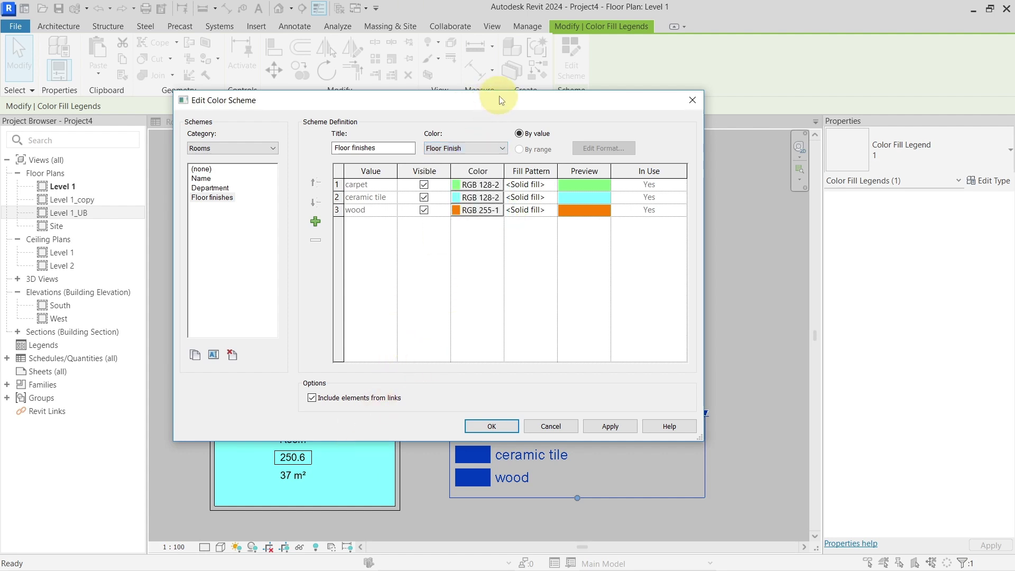
pyautogui.moveTo(492, 101); pyautogui.dragTo(533, 91)
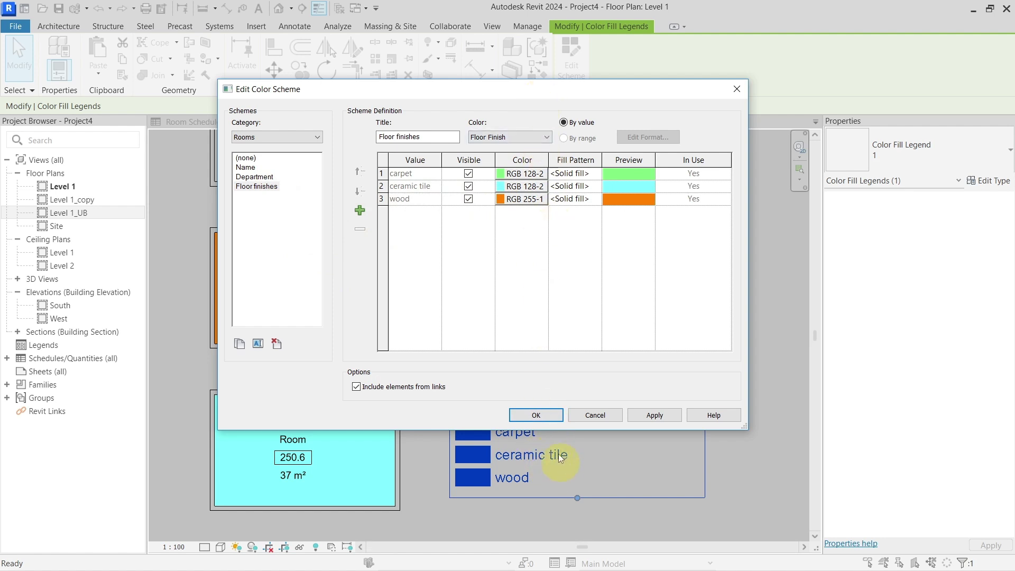
# Duplicate the Floor finishes color scheme under the name Areas
pyautogui.click(239, 344)
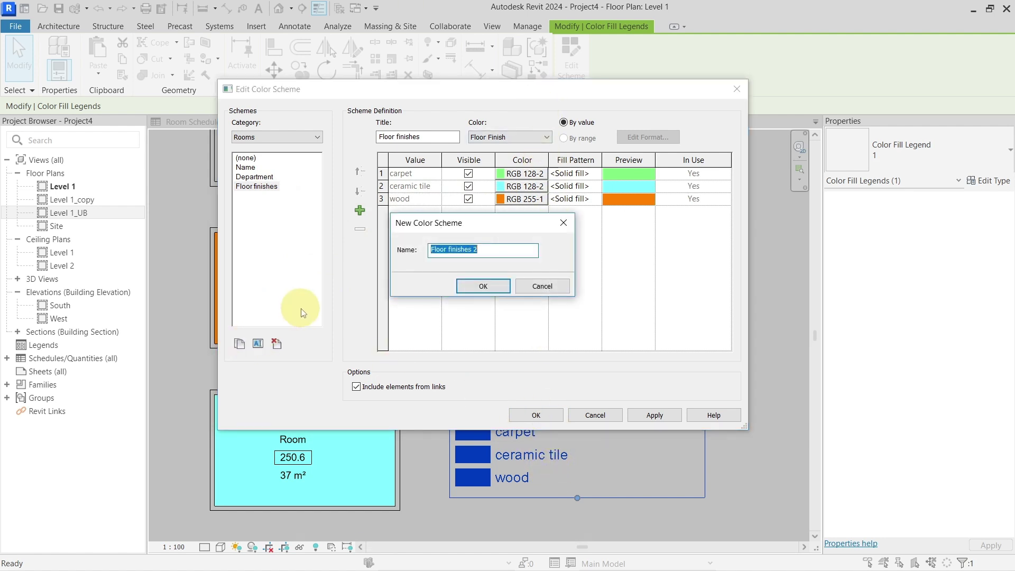
pyautogui.write('AR')
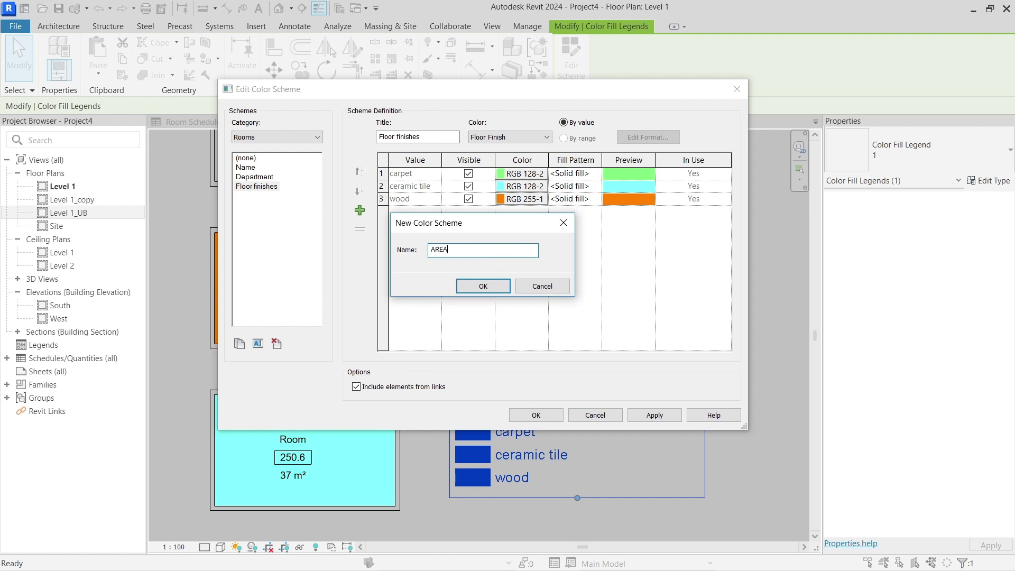
pyautogui.hotkey('ctrl', 'z')
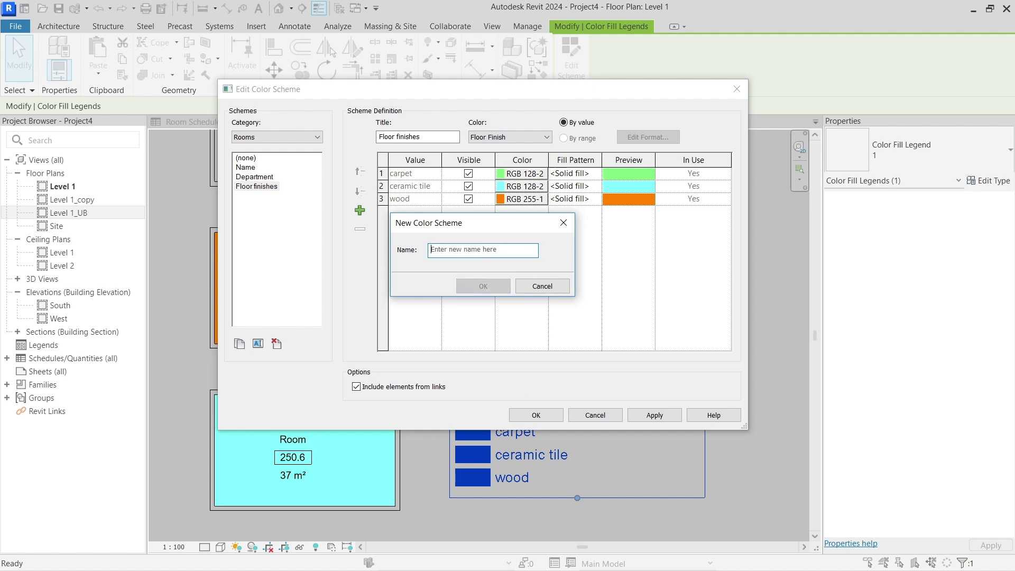
pyautogui.write('Areas')
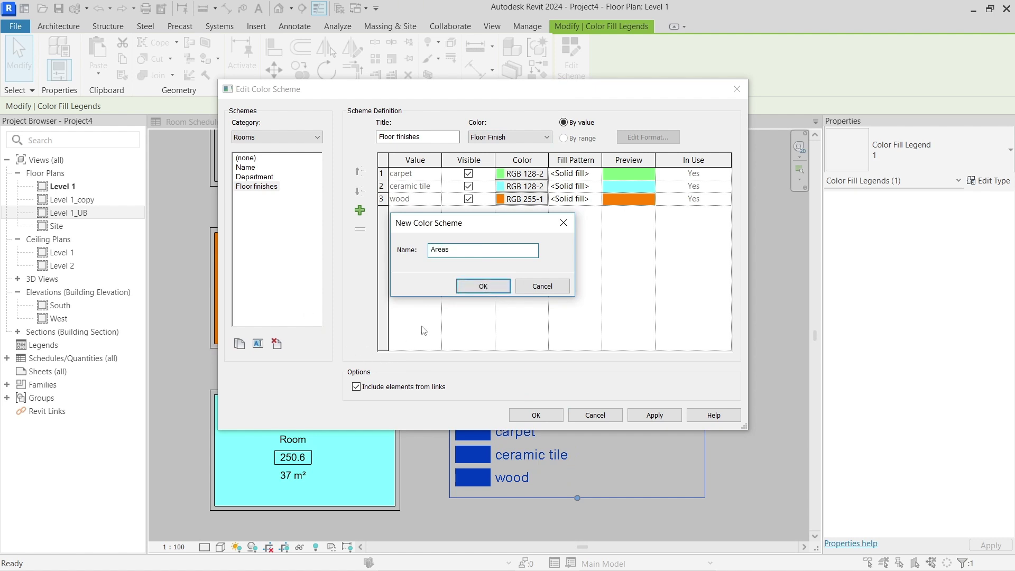
pyautogui.click(466, 286)
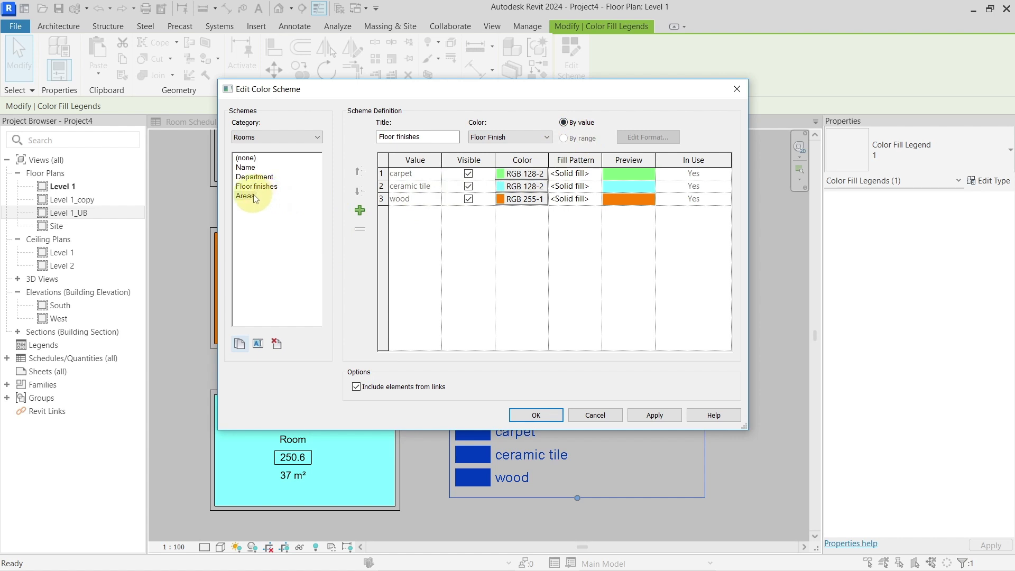
# Title the new scheme Areas, color it by the Area parameter and apply it to the Level 1 plan
pyautogui.doubleClick(435, 139)
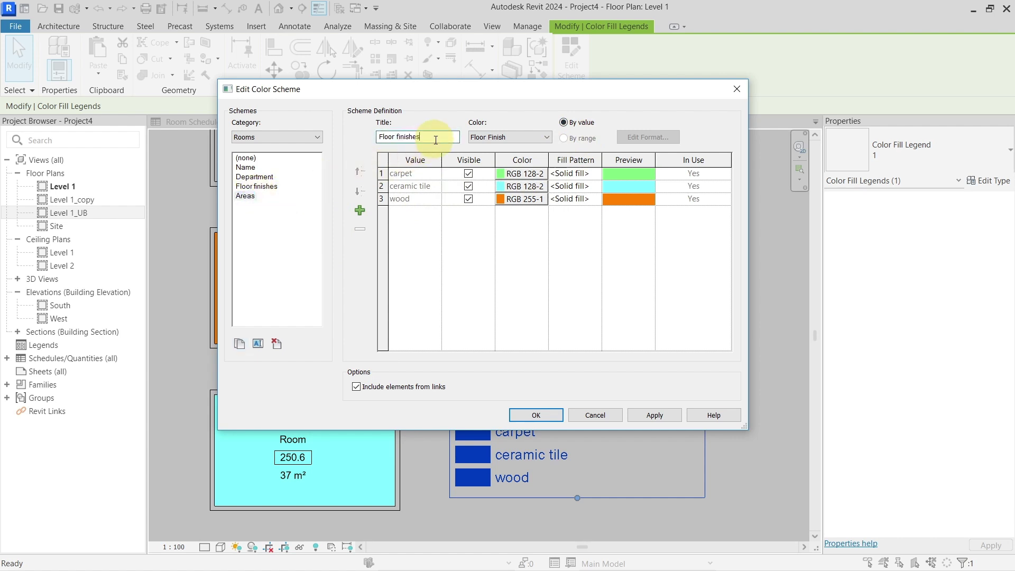
pyautogui.moveTo(435, 140); pyautogui.dragTo(382, 139)
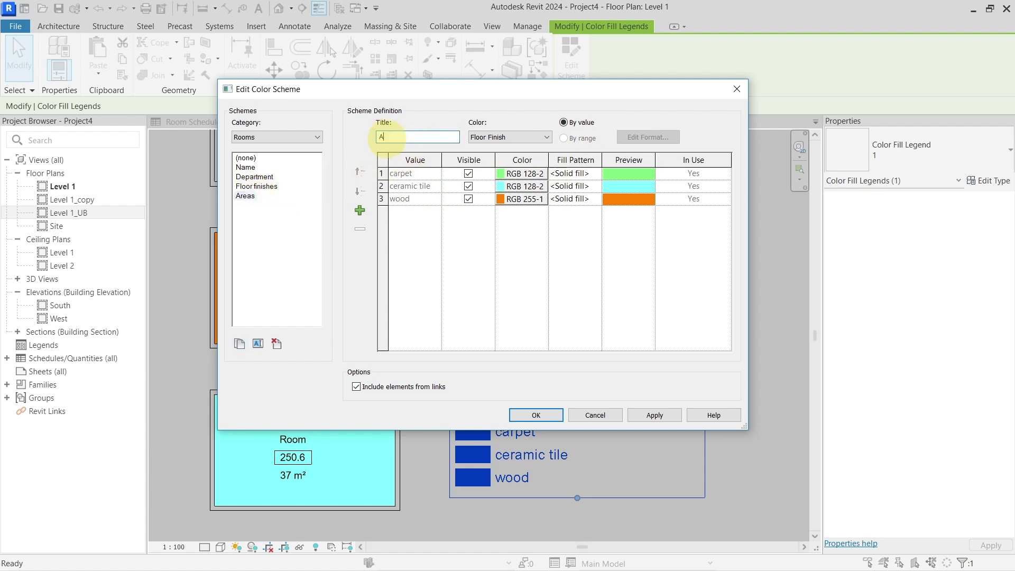
pyautogui.click(529, 138)
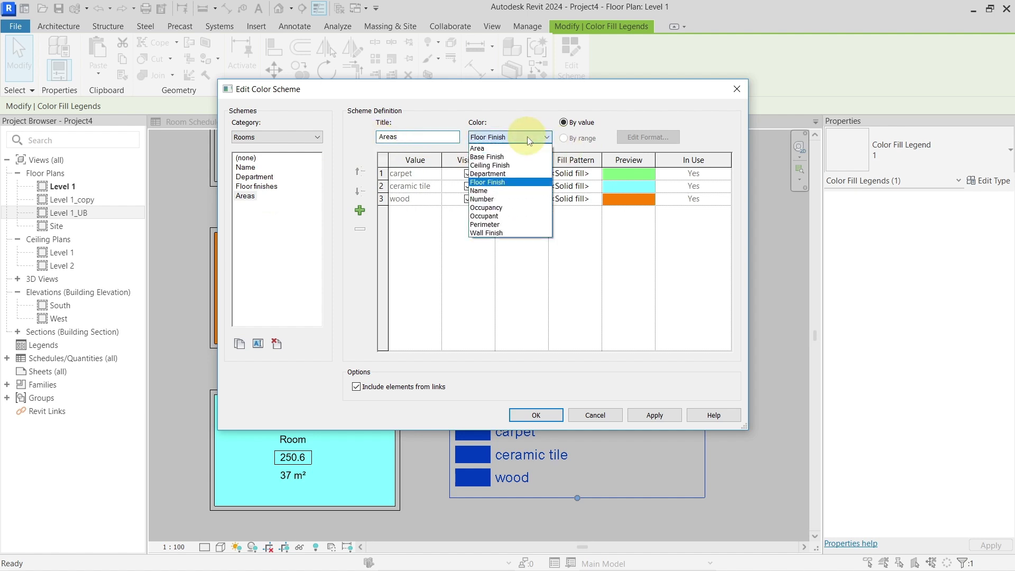
pyautogui.click(487, 147)
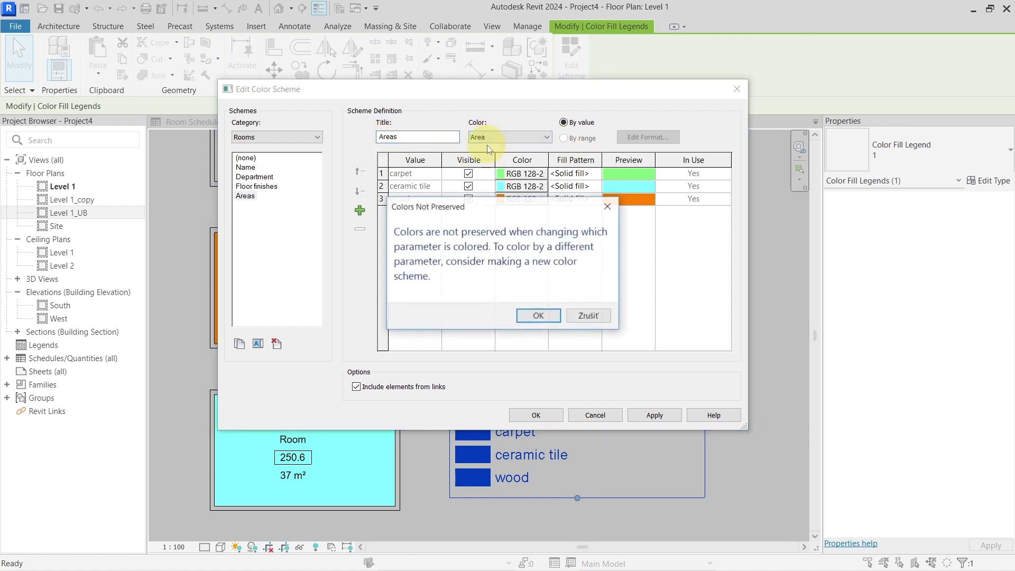
pyautogui.click(538, 314)
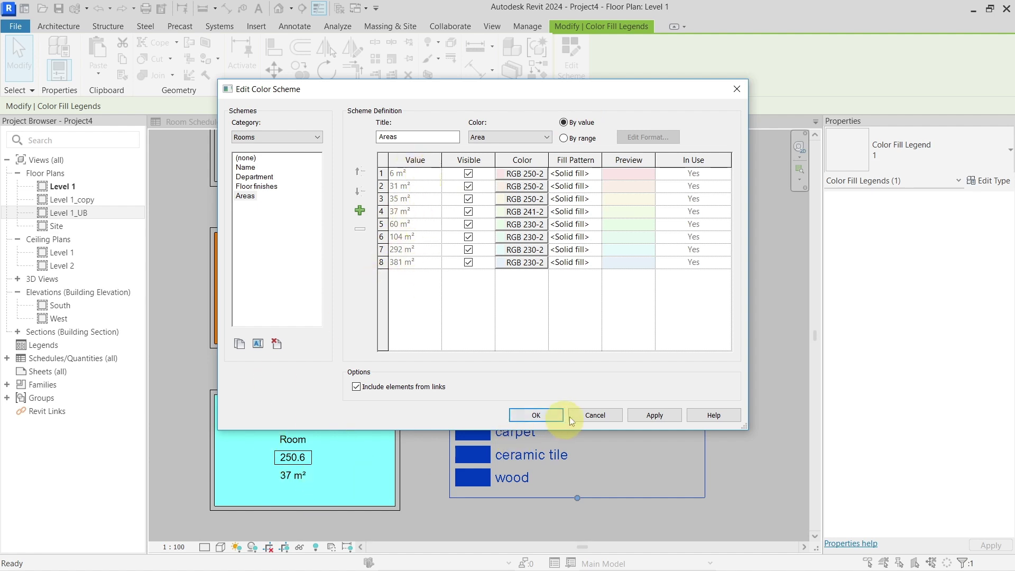
pyautogui.click(542, 415)
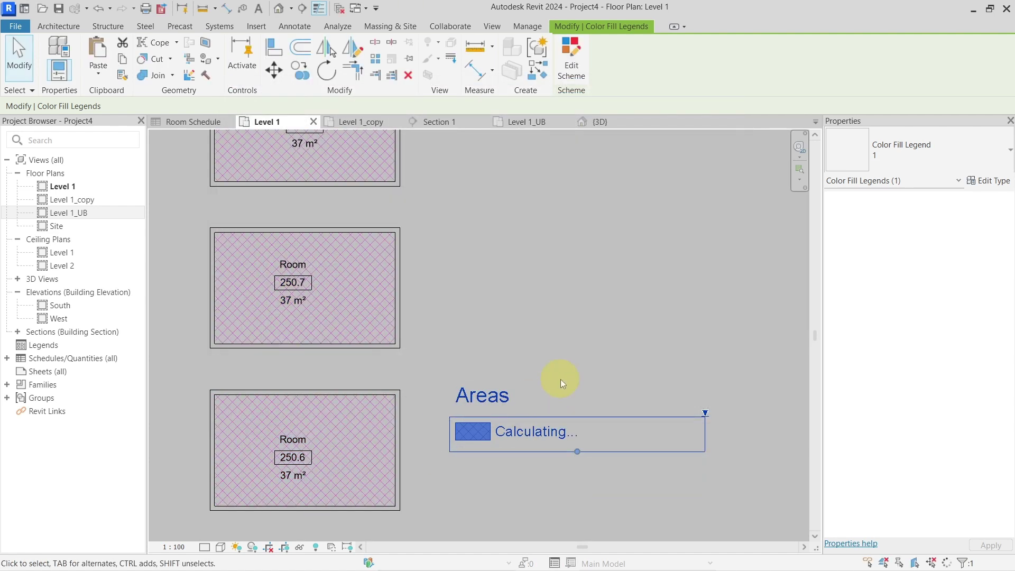
# Examine the room fills across the Level 1 plan and the entries of the Areas legend
pyautogui.press('Escape')
pyautogui.scroll(-6, 560, 379)
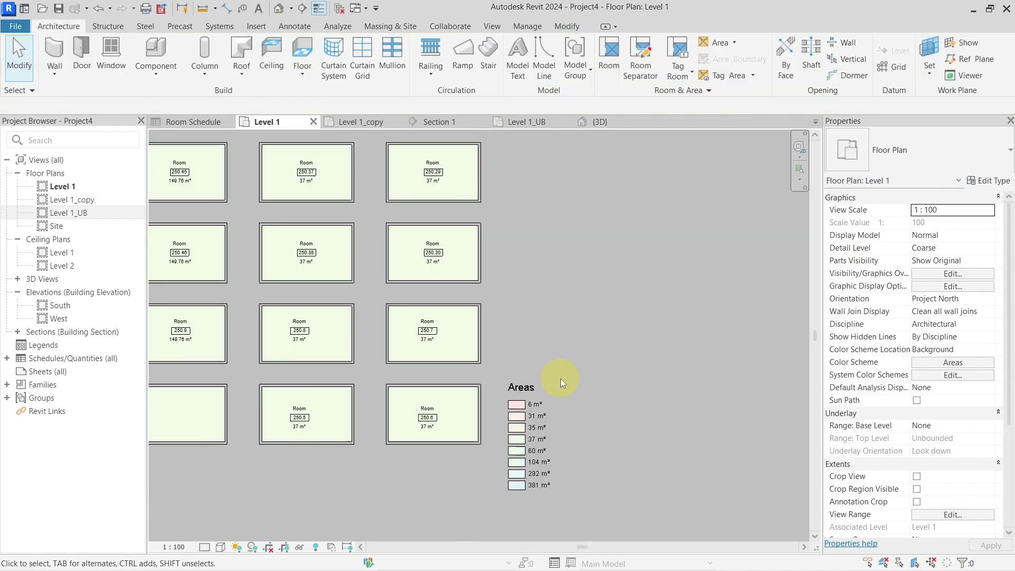
pyautogui.moveTo(560, 379); pyautogui.dragTo(625, 342, button='middle')
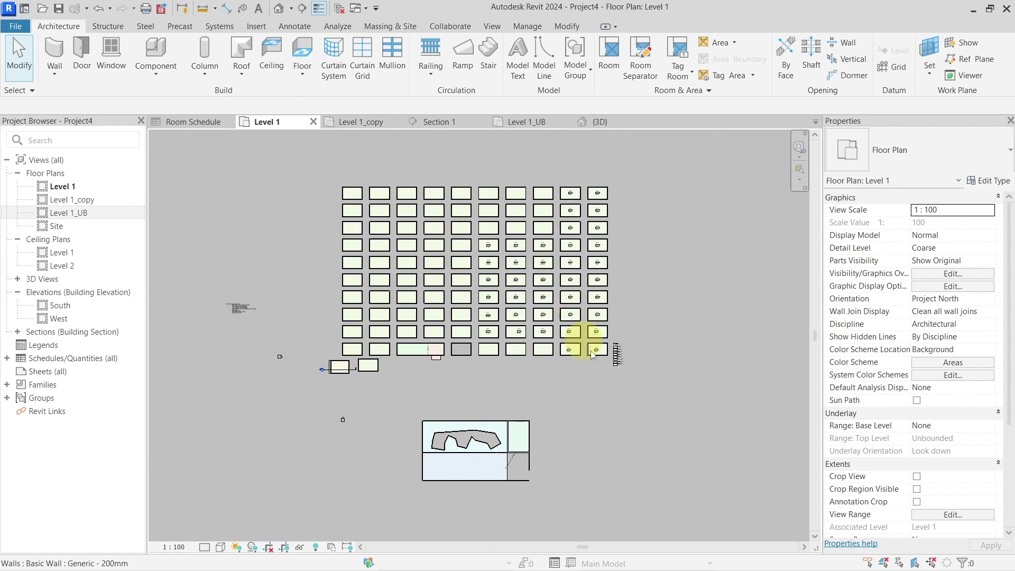
pyautogui.scroll(3, 602, 361)
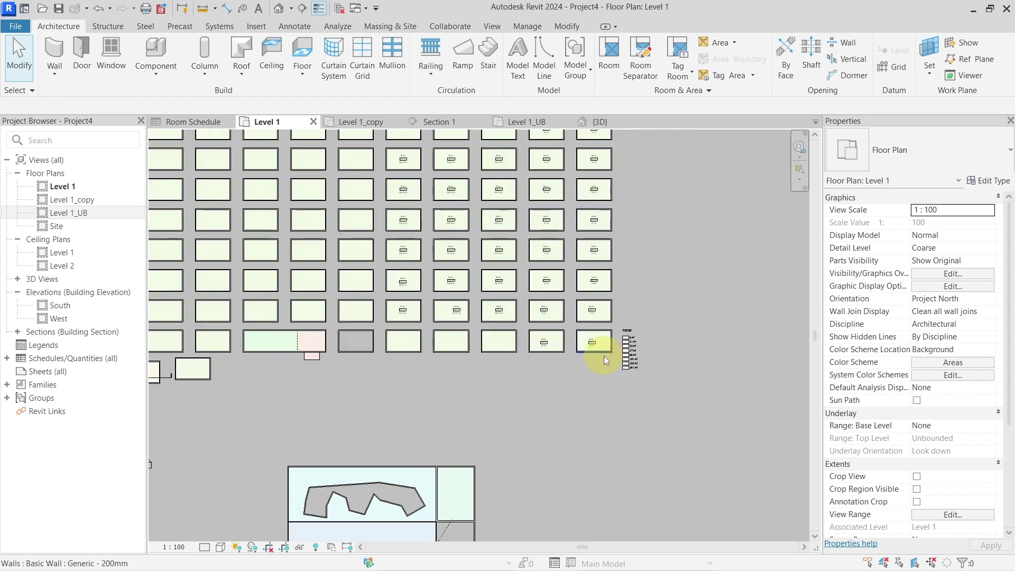
pyautogui.scroll(5, 604, 356)
pyautogui.moveTo(714, 346); pyautogui.dragTo(491, 304, button='middle')
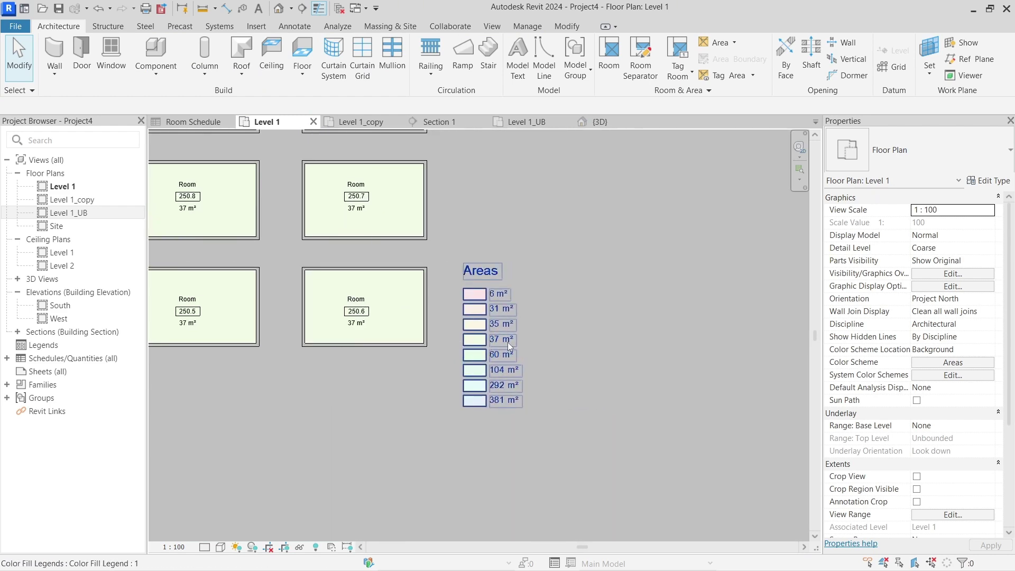
pyautogui.scroll(3, 521, 351)
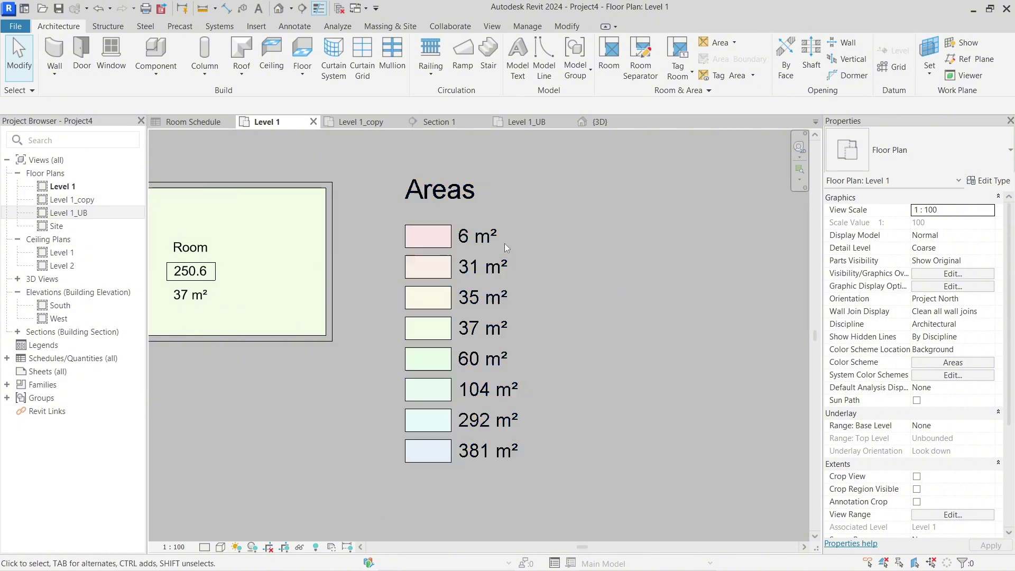
# Switch the Areas scheme to By range and format its values in square meters with 2 decimal places, without project settings
pyautogui.doubleClick(502, 315)
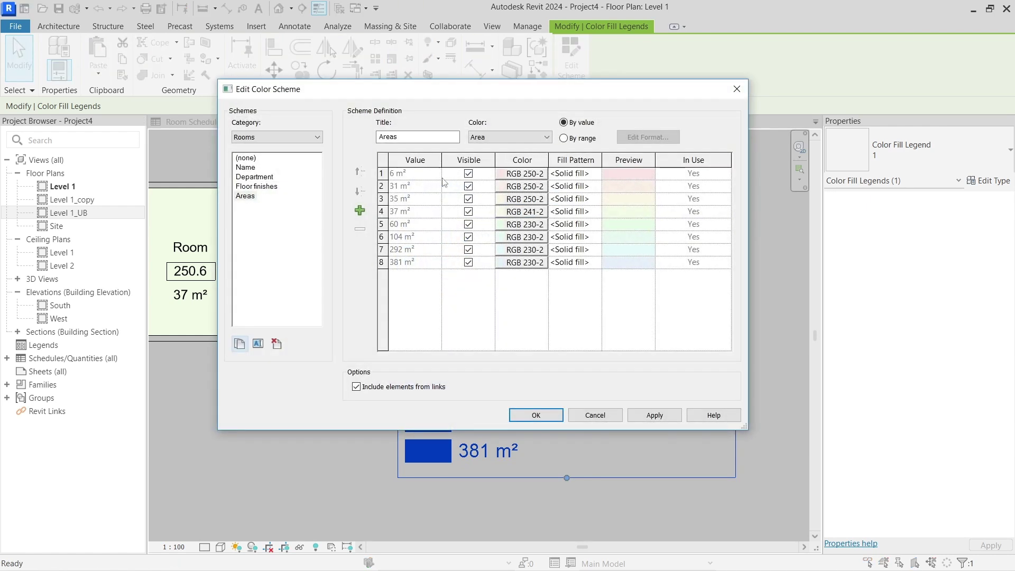
pyautogui.click(582, 141)
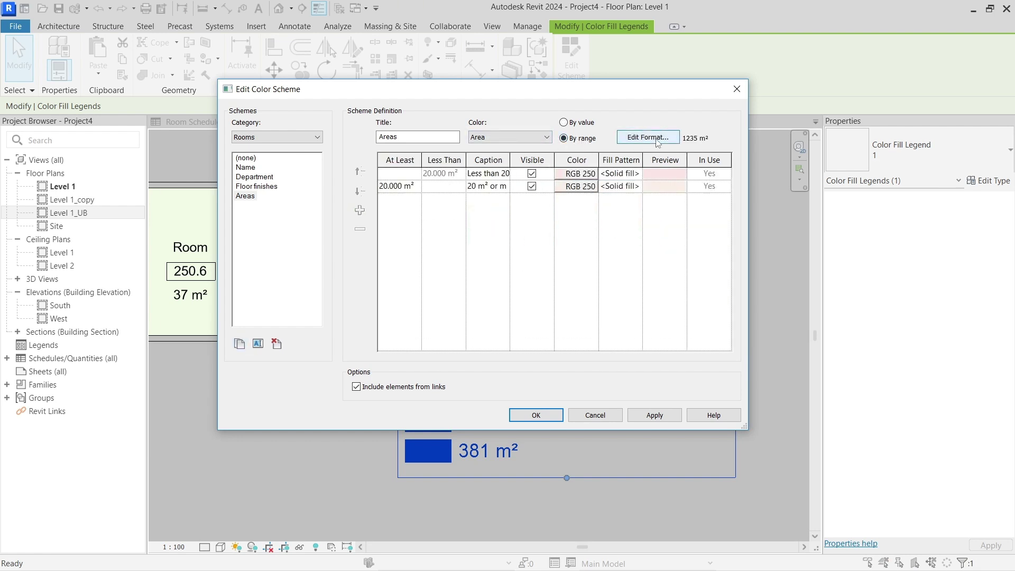
pyautogui.click(648, 141)
pyautogui.click(432, 173)
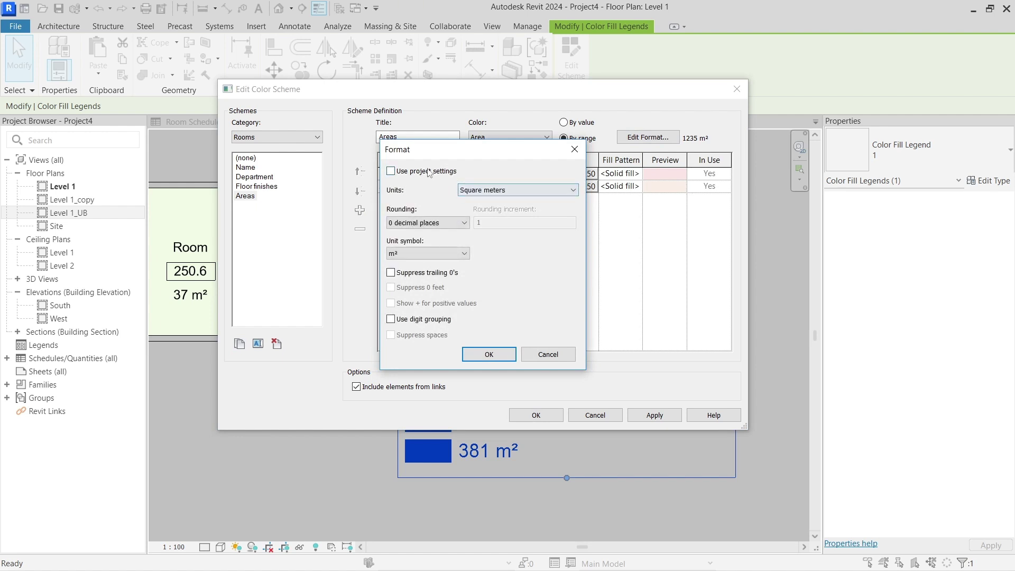
pyautogui.click(449, 223)
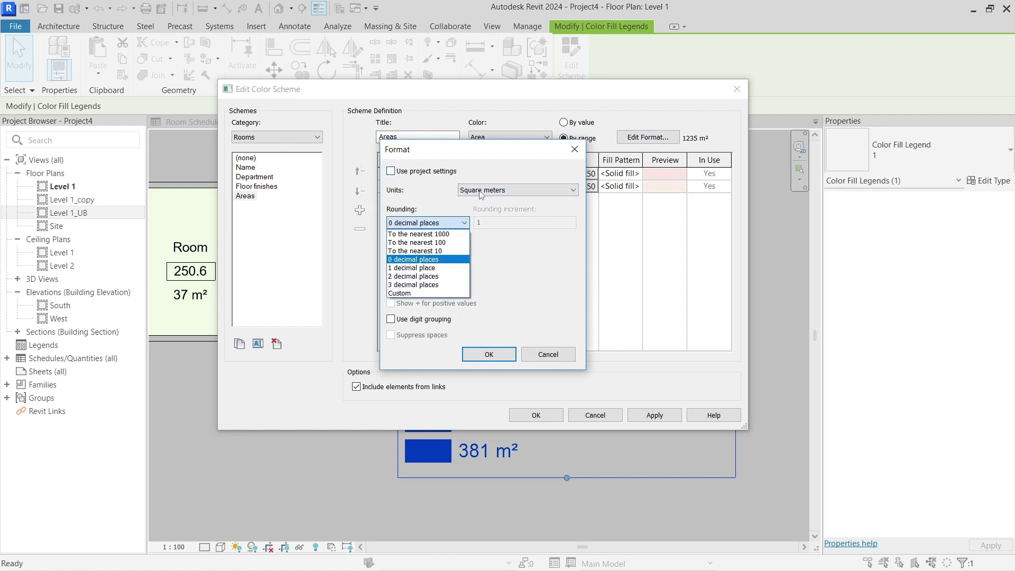
pyautogui.click(438, 276)
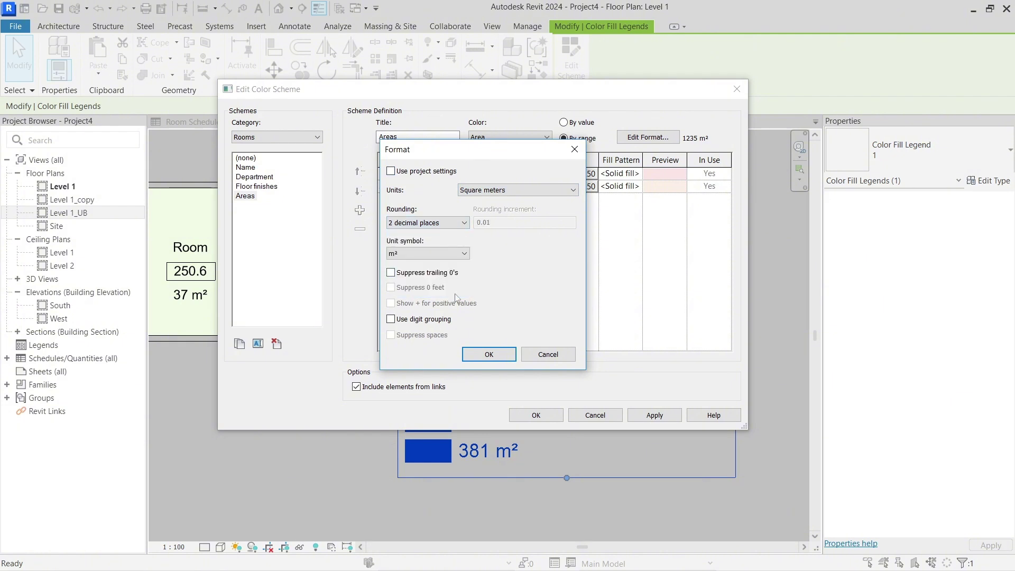
pyautogui.click(483, 354)
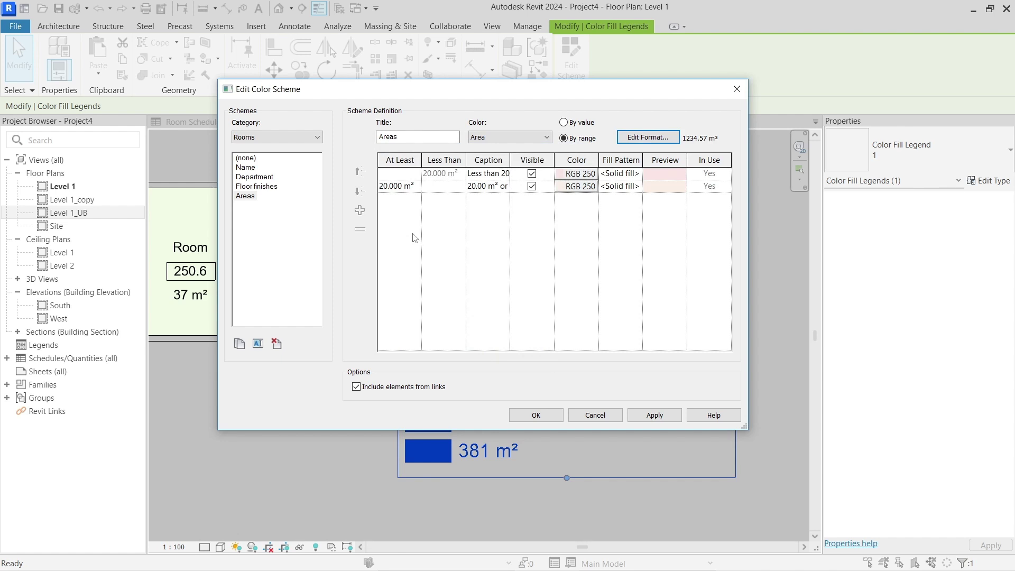
# Set the At Least value of the Areas scheme's second range to 50 m²
pyautogui.click(397, 190)
pyautogui.click(396, 187)
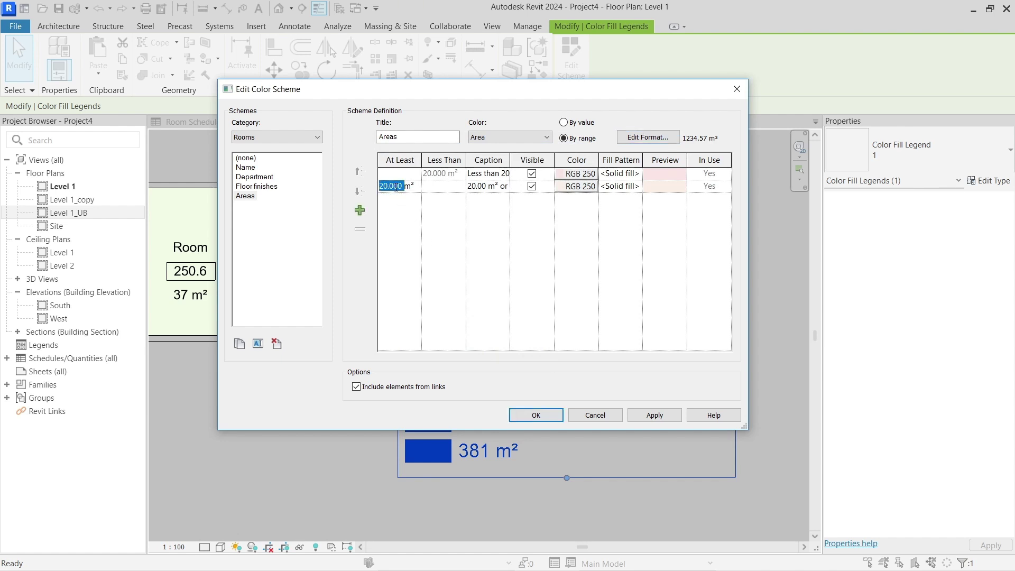
pyautogui.write('50m')
pyautogui.click(397, 223)
# Add a third range starting at 150 m² to the Areas scheme and widen the Caption column
pyautogui.click(360, 211)
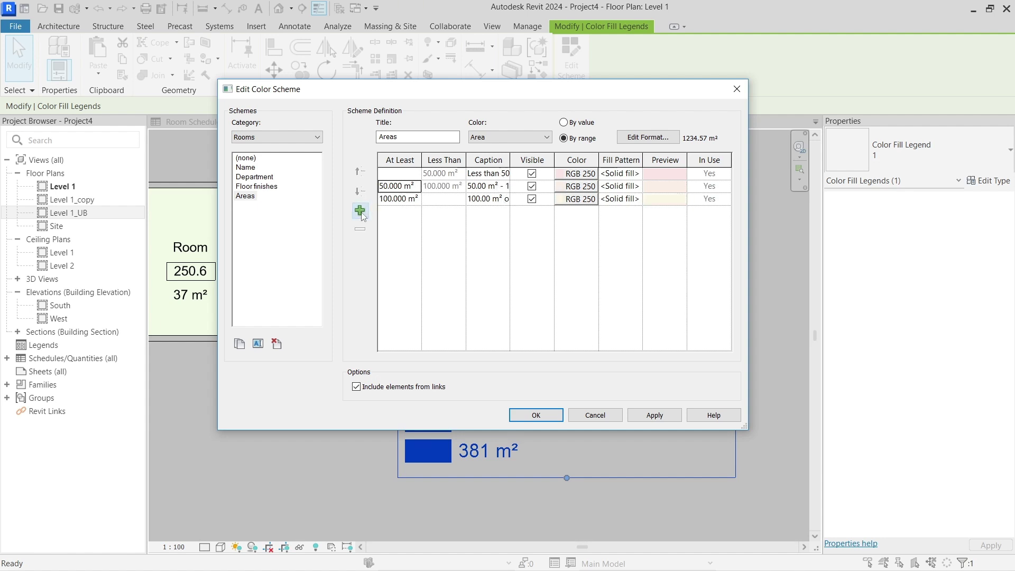
pyautogui.click(404, 201)
pyautogui.click(404, 200)
pyautogui.write('150')
pyautogui.press('Return')
pyautogui.moveTo(509, 162); pyautogui.dragTo(542, 162)
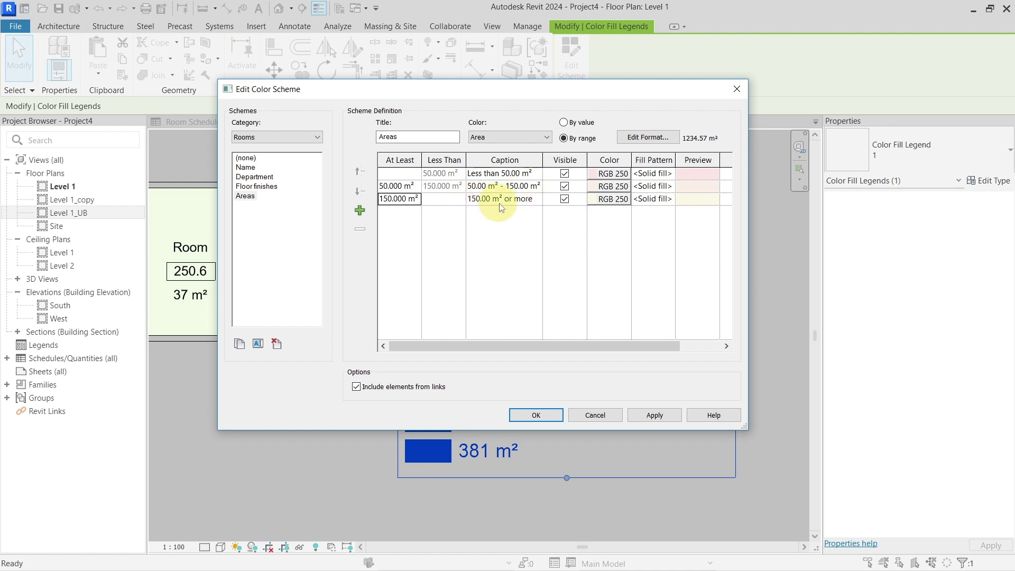
# Set the color of the Less than 50.00 m² range to light green RGB 128-255-000
pyautogui.click(610, 174)
pyautogui.click(385, 180)
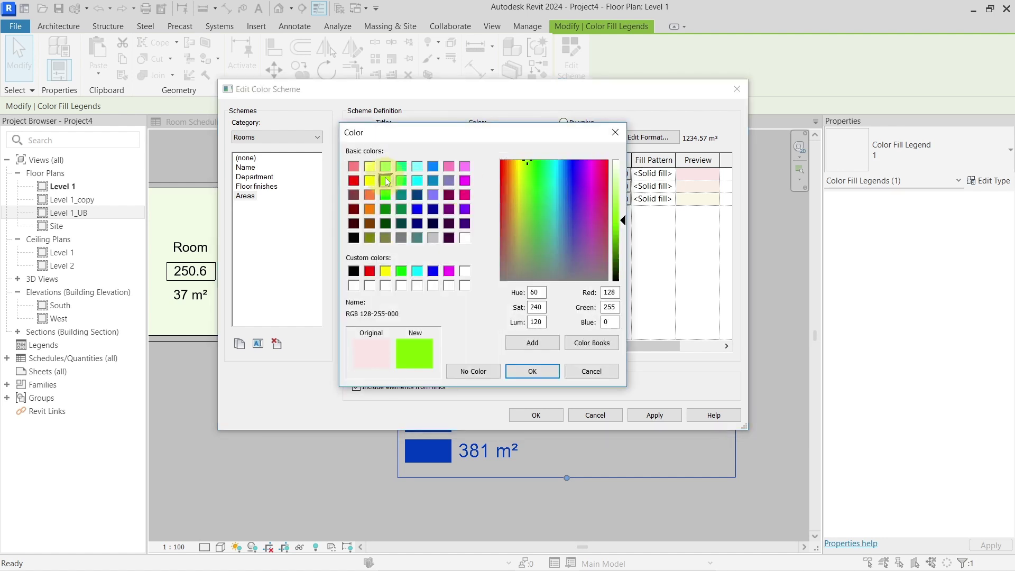
pyautogui.click(532, 371)
# Color the 50.00 m² - 150.00 m² range cyan and the 150.00 m² or more range light magenta
pyautogui.click(610, 186)
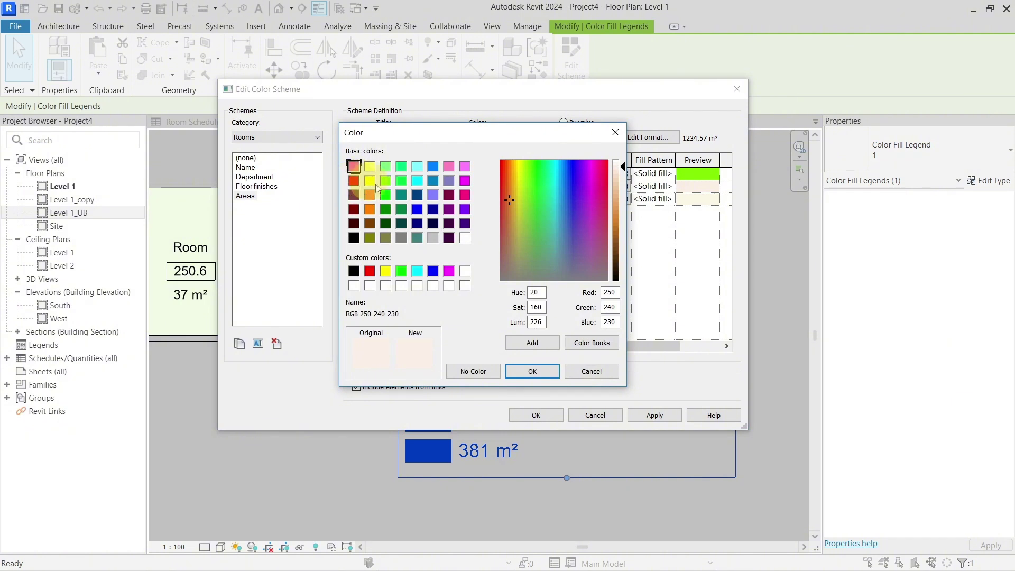
pyautogui.click(417, 181)
pyautogui.click(536, 370)
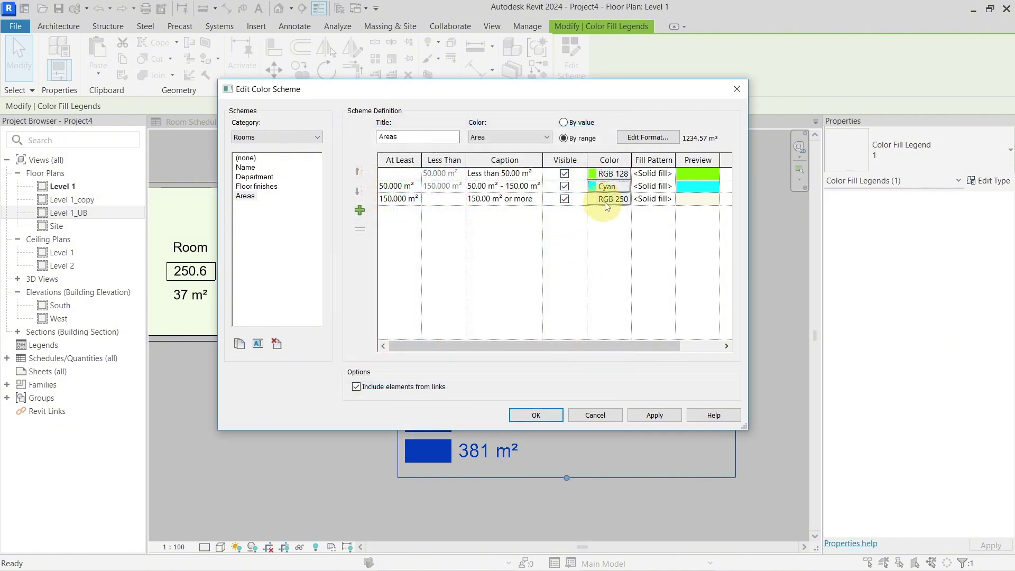
pyautogui.click(607, 199)
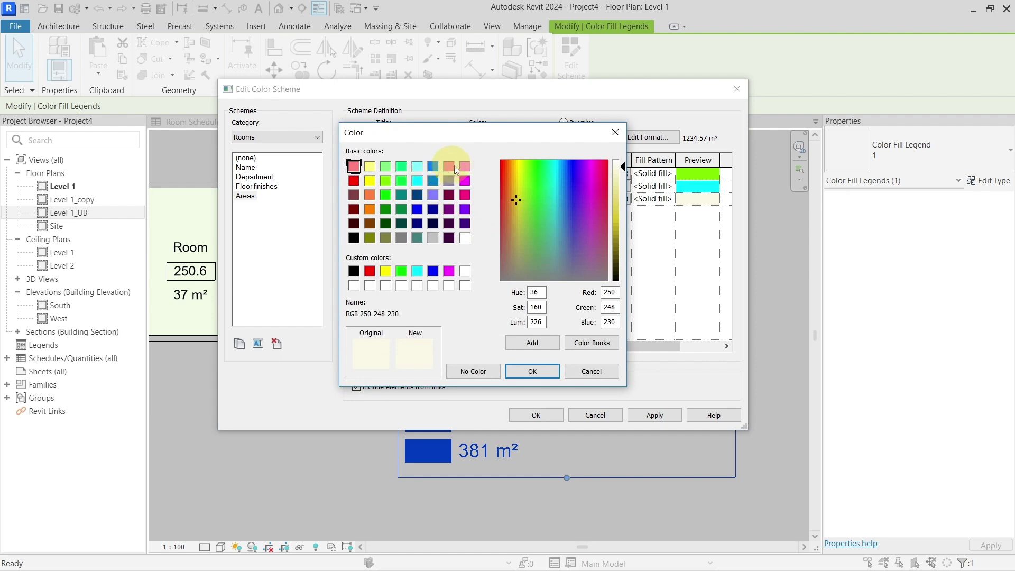
pyautogui.click(465, 166)
pyautogui.click(536, 372)
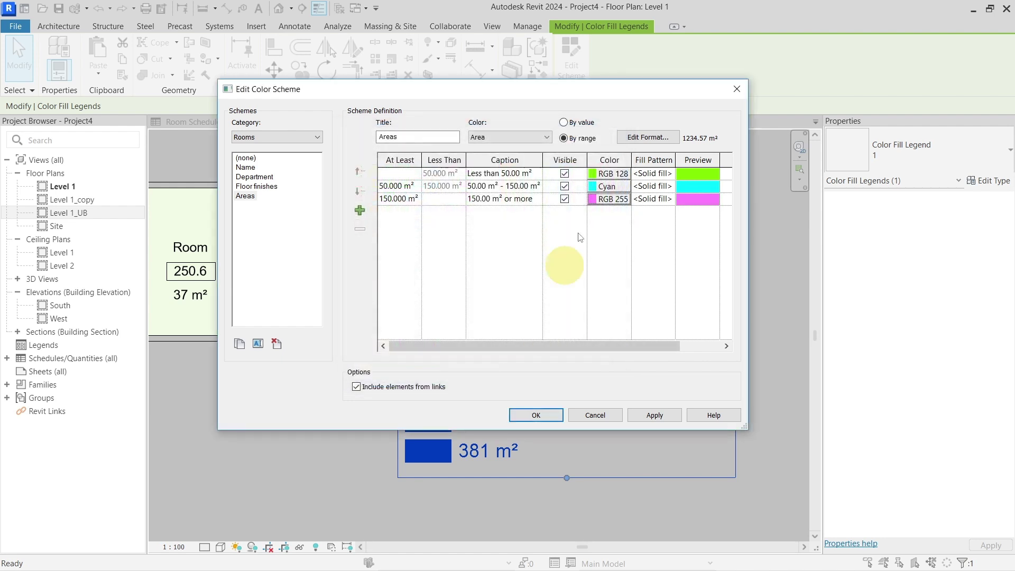
# Change the color of the Less than 50.00 m² range to red and apply the edited Areas scheme to the plan
pyautogui.click(618, 178)
pyautogui.click(357, 182)
pyautogui.click(537, 366)
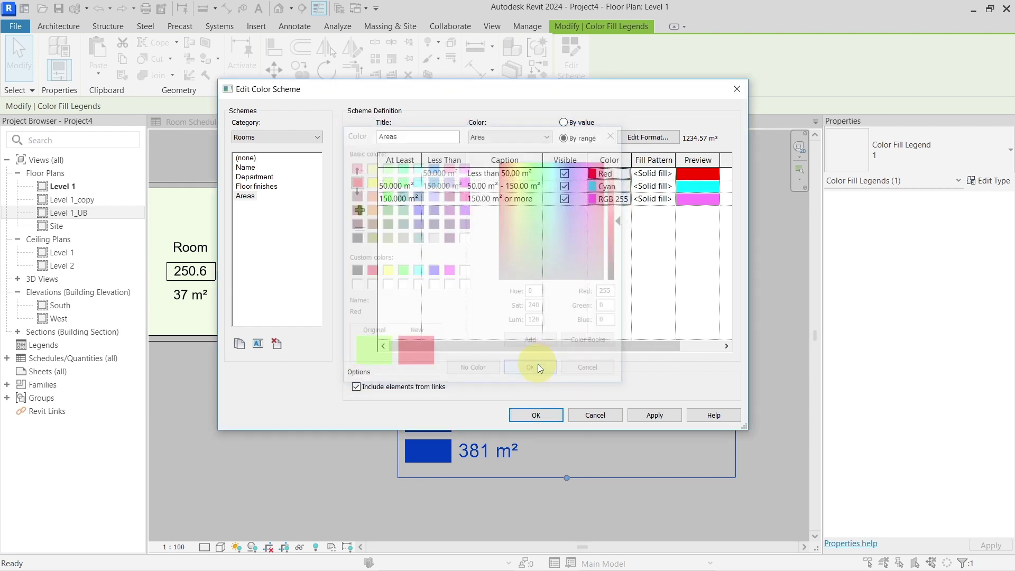
pyautogui.click(544, 414)
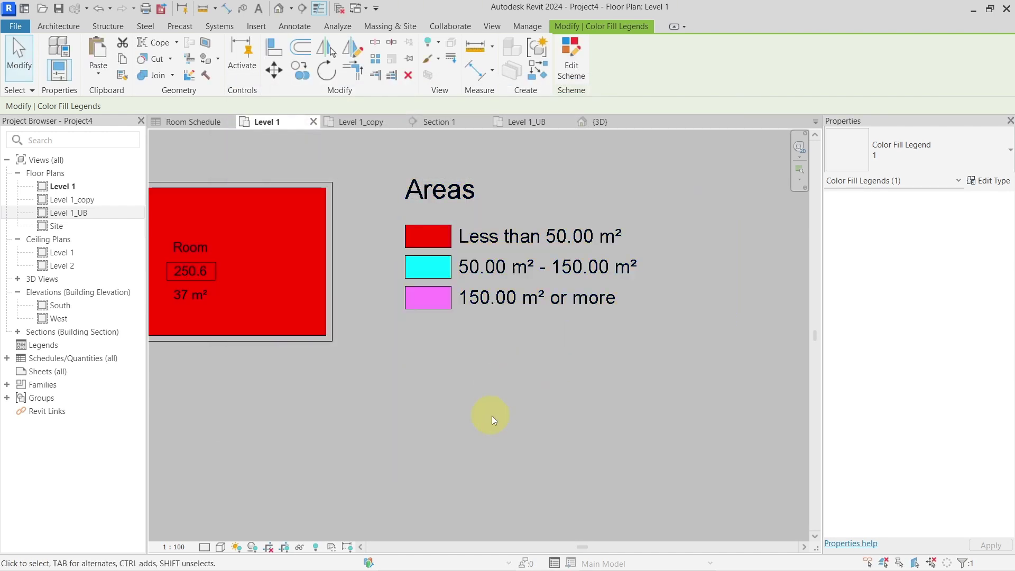
pyautogui.click(492, 416)
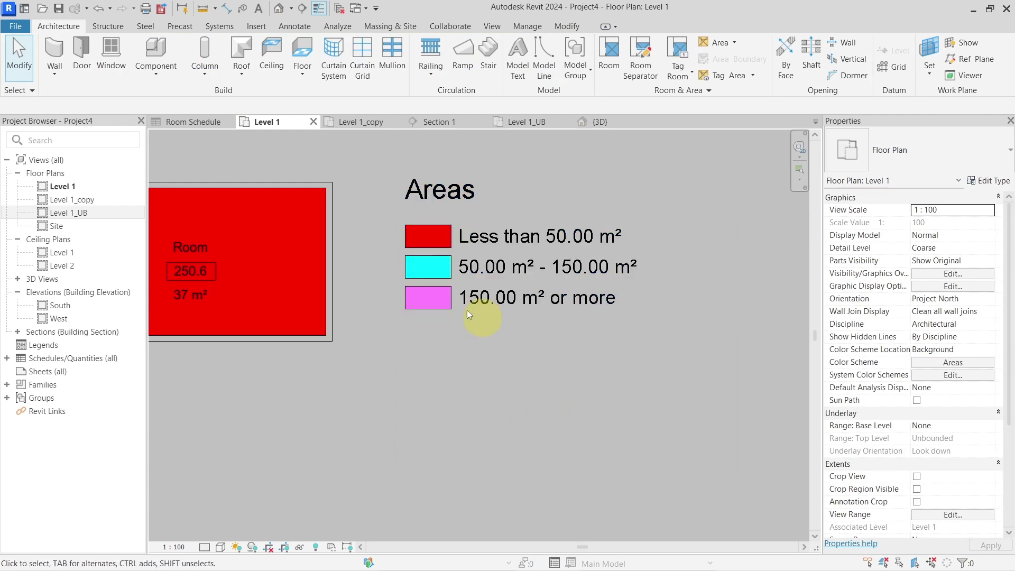
# Examine the range colors of the rooms across the Level 1 plan against the Areas legend
pyautogui.scroll(-5, 439, 325)
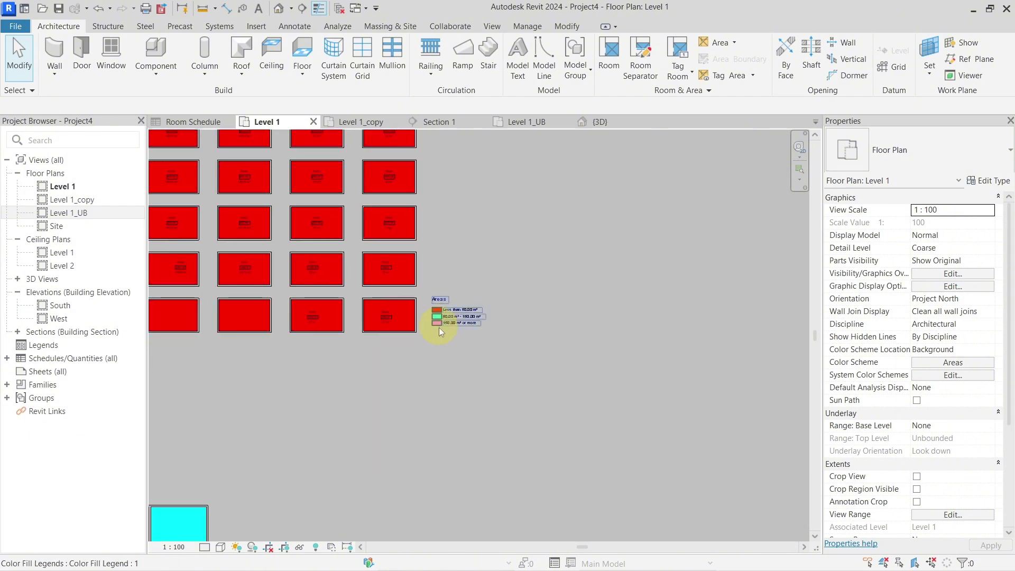
pyautogui.scroll(-2, 439, 327)
pyautogui.scroll(2, 436, 356)
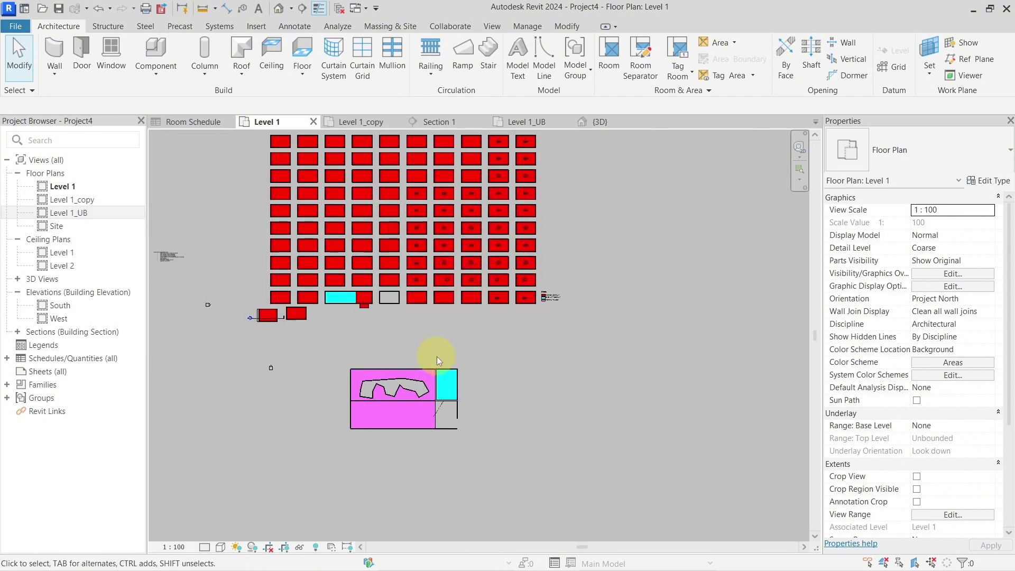
pyautogui.scroll(-2, 450, 324)
pyautogui.scroll(2, 461, 354)
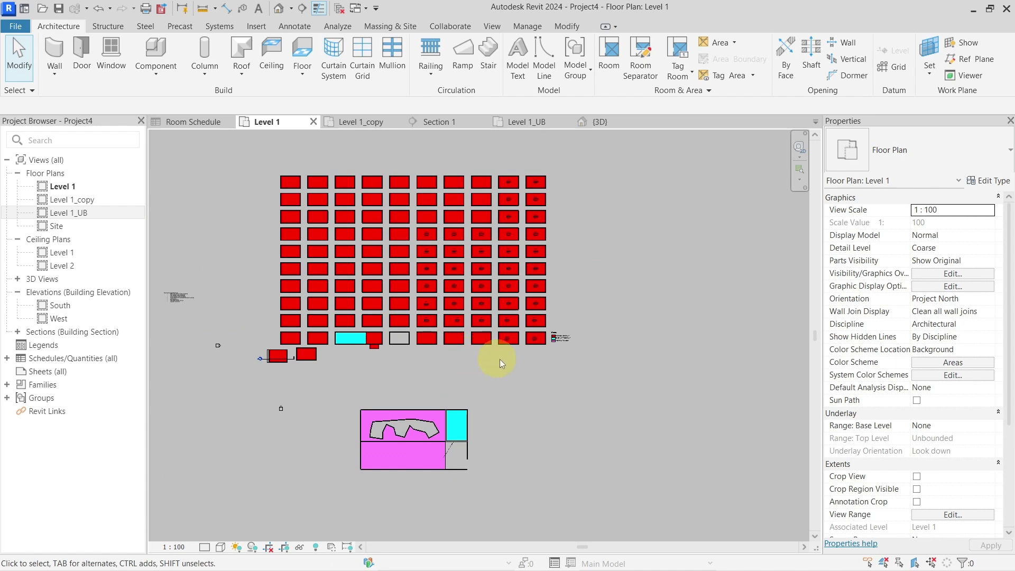
pyautogui.scroll(3, 578, 354)
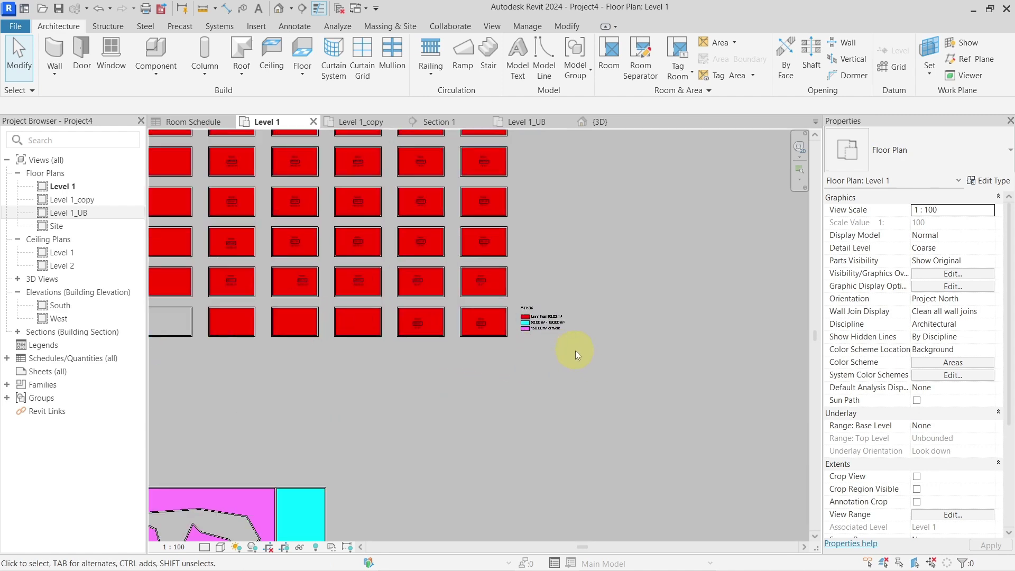
# Edit the Areas legend's scheme, set the second range's At Least value to 20 m² and apply it
pyautogui.scroll(3, 575, 351)
pyautogui.click(496, 267)
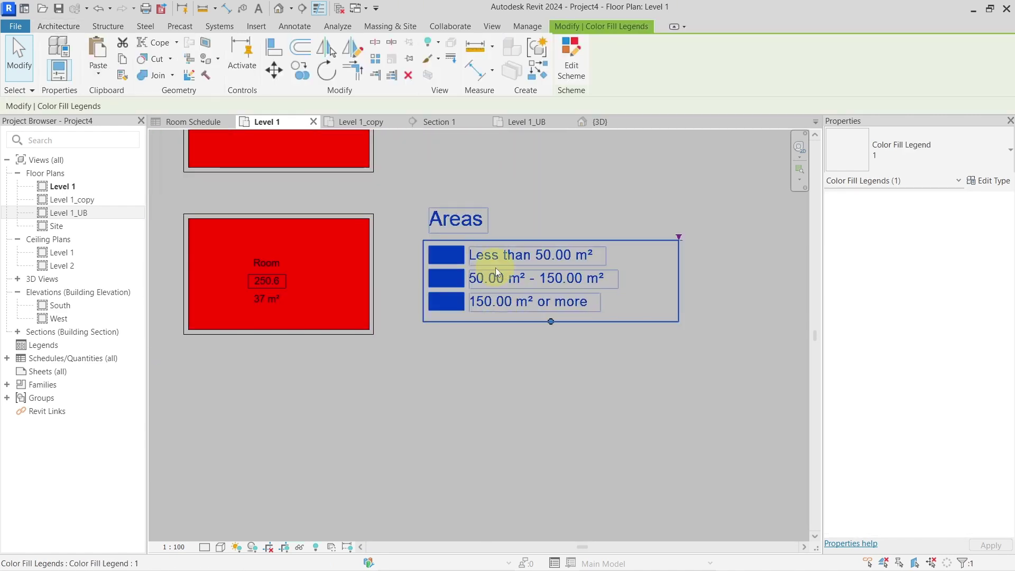
pyautogui.click(566, 51)
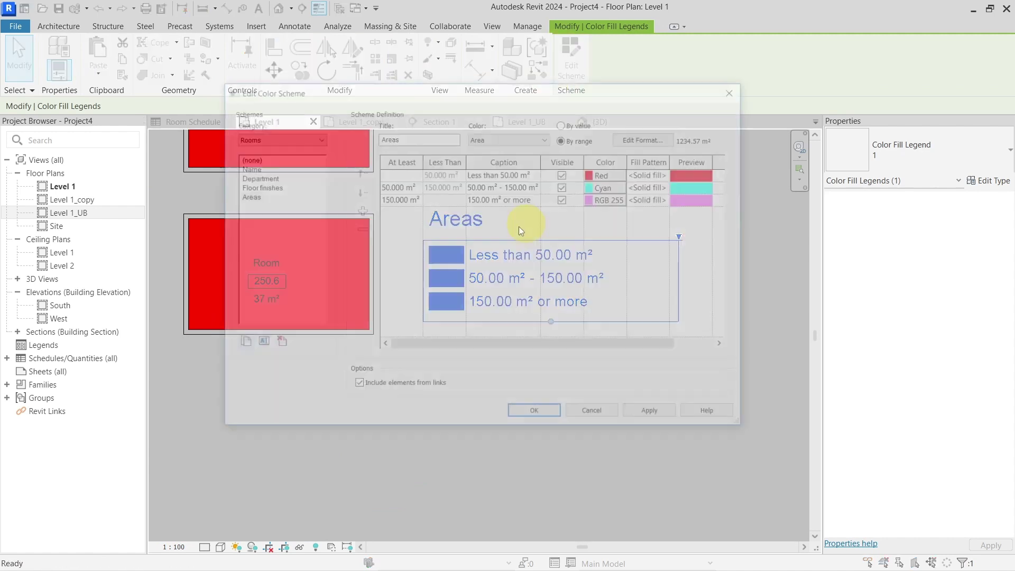
pyautogui.doubleClick(399, 186)
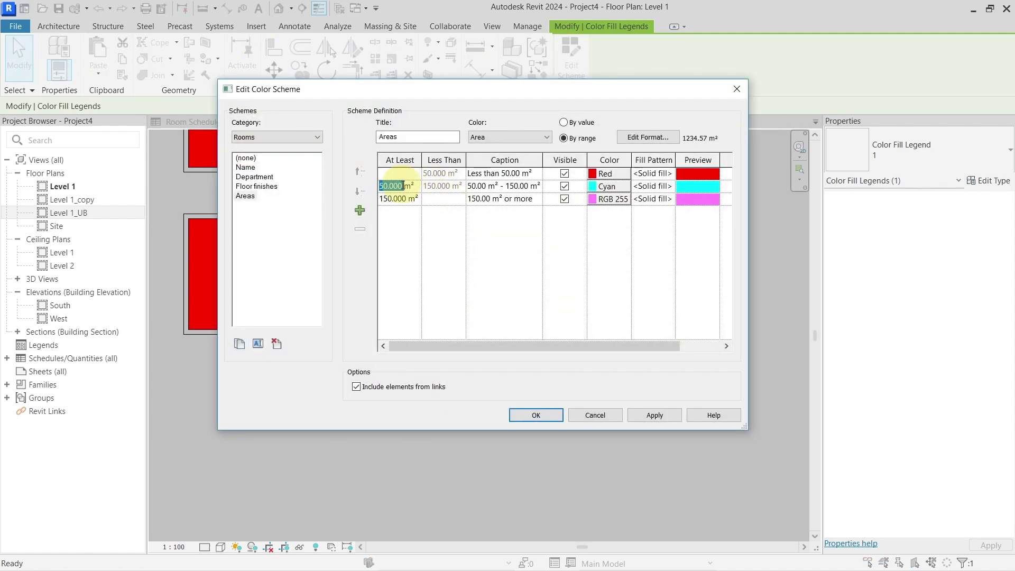
pyautogui.click(535, 415)
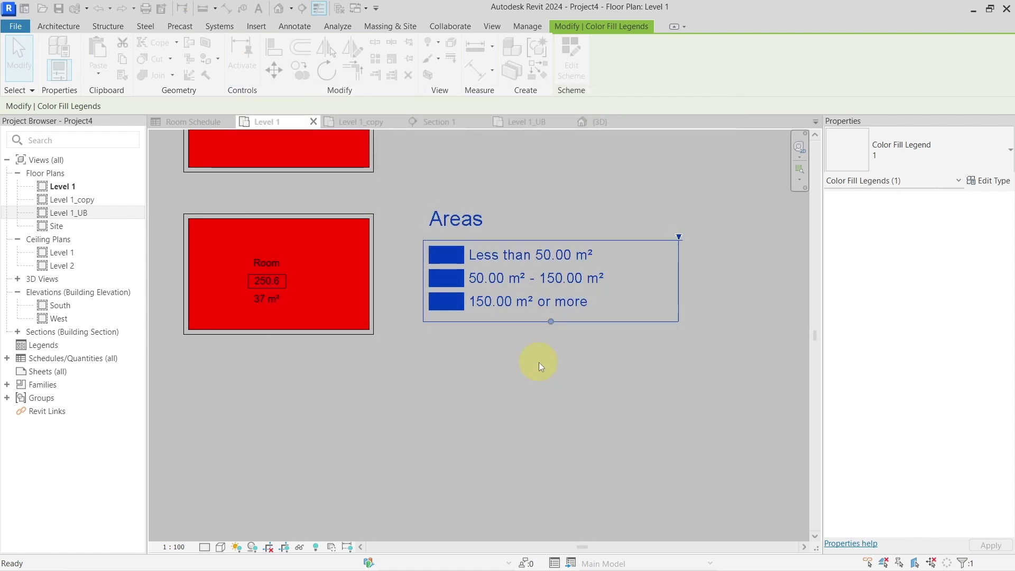
# Move the right wall of room 250.6 inward to shrink the room to about 19 m²
pyautogui.scroll(-6, 543, 324)
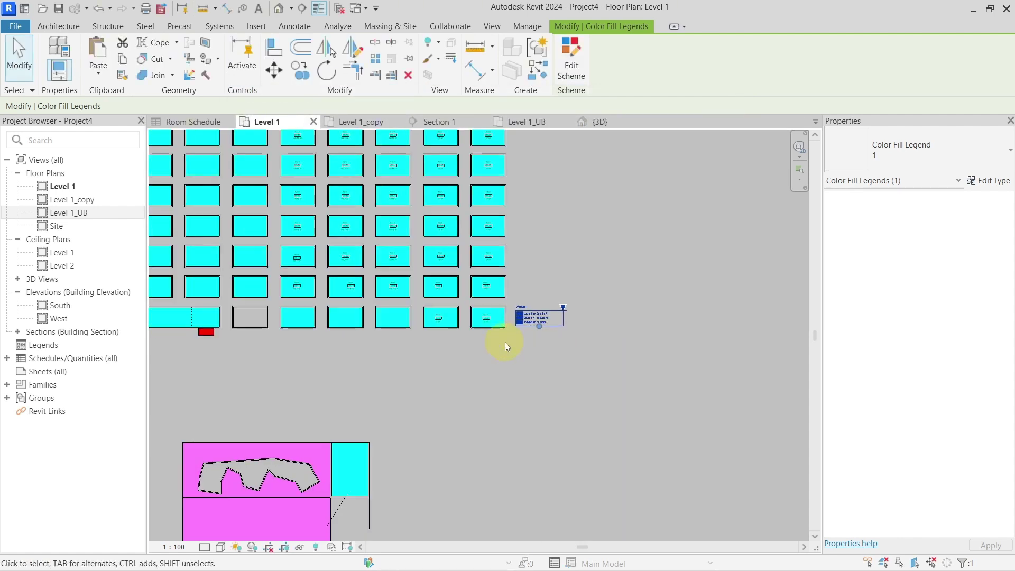
pyautogui.scroll(-2, 505, 341)
pyautogui.scroll(6, 500, 338)
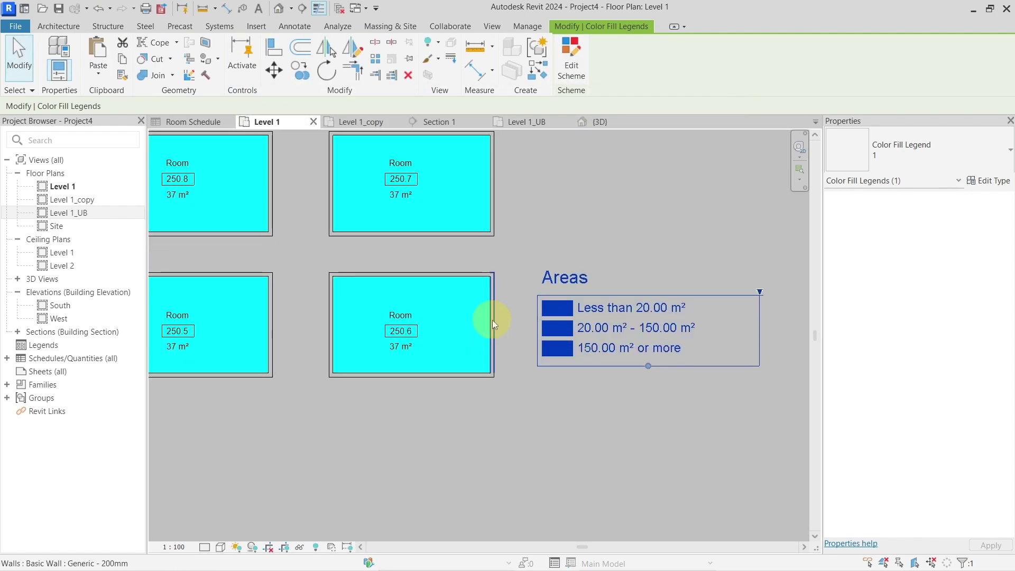
pyautogui.click(492, 319)
pyautogui.moveTo(492, 320); pyautogui.dragTo(394, 304)
pyautogui.click(475, 392)
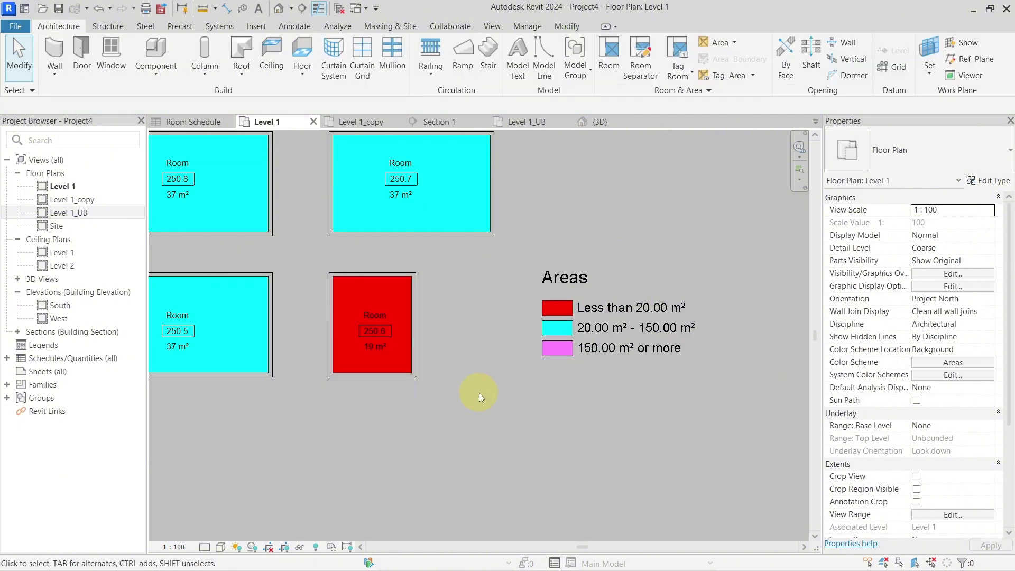
# Compare the Areas legend's ranges with the fills of room 250.6, the small floor area and the other Level 1 rooms
pyautogui.scroll(-3, 491, 389)
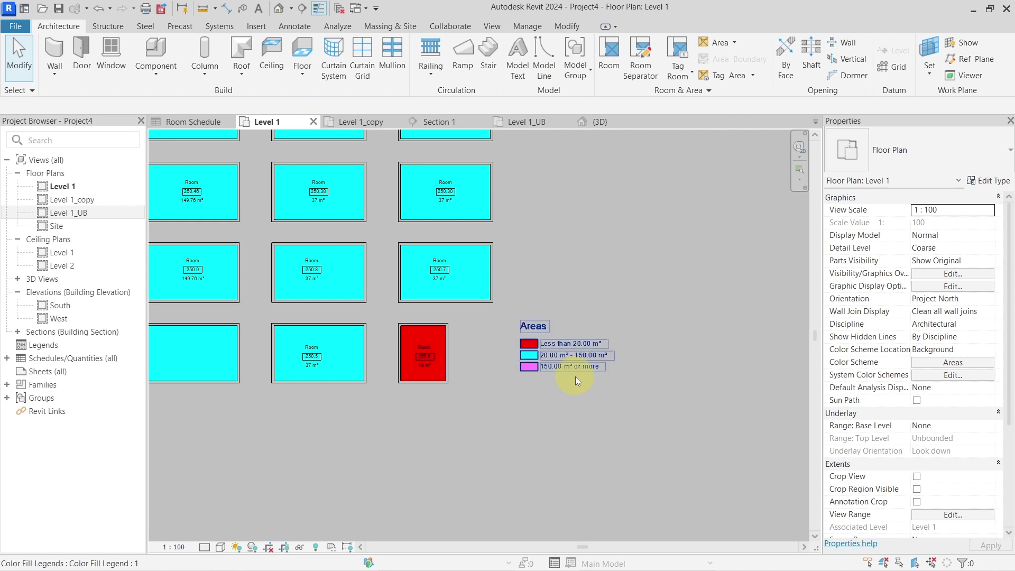
pyautogui.scroll(-4, 575, 377)
pyautogui.scroll(2, 573, 386)
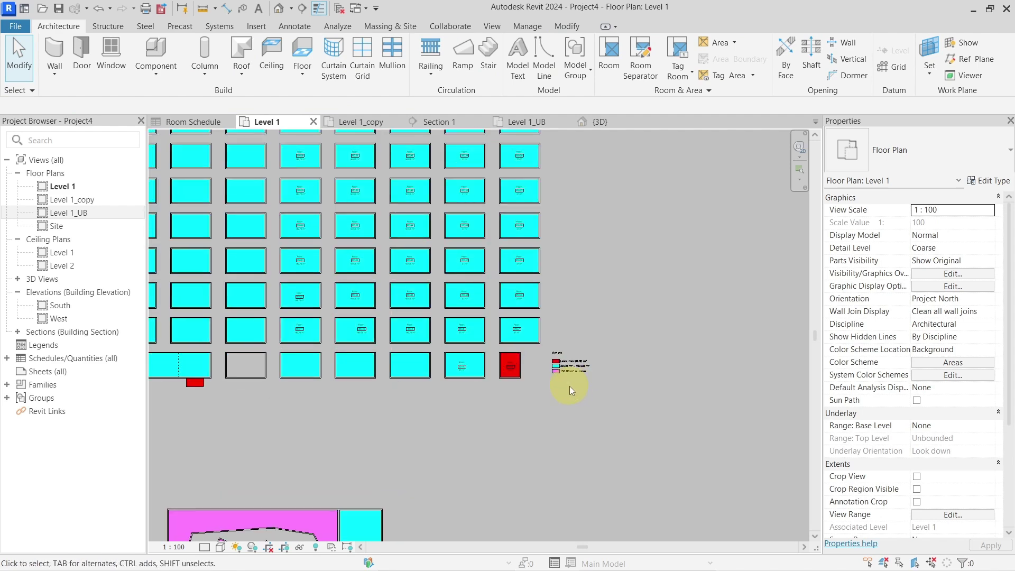
pyautogui.scroll(5, 566, 374)
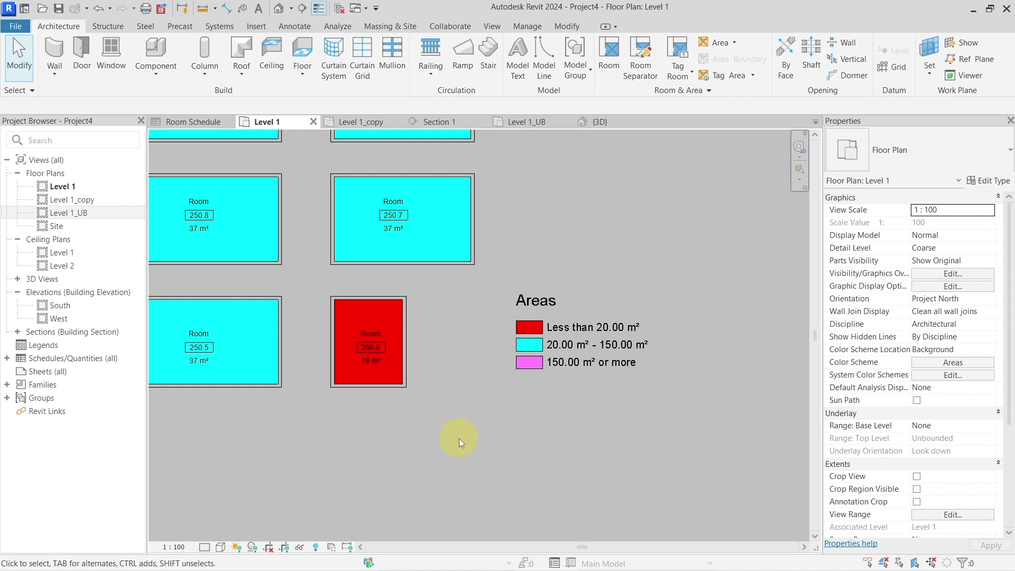
pyautogui.scroll(1, 638, 396)
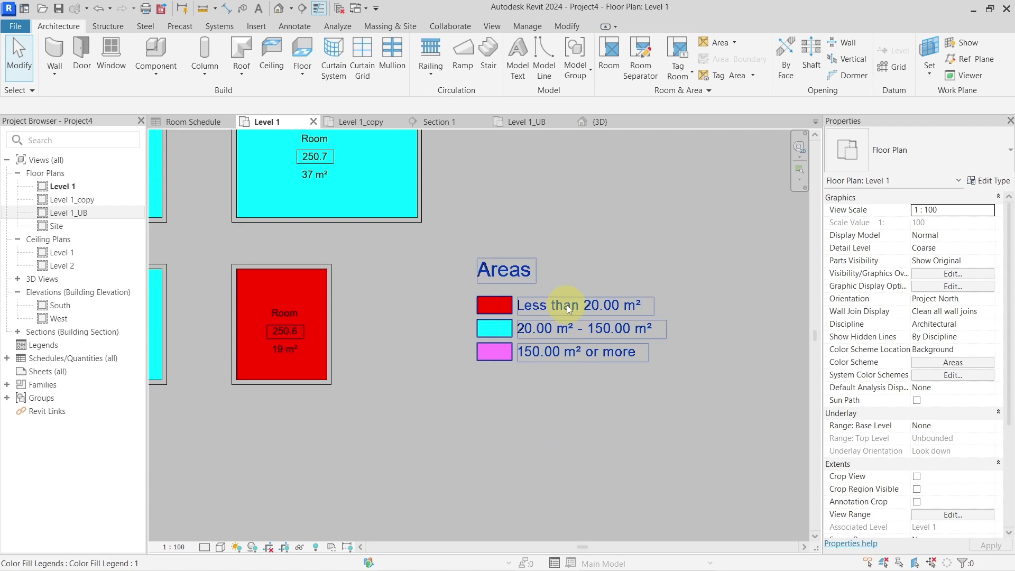
pyautogui.scroll(-1, 536, 321)
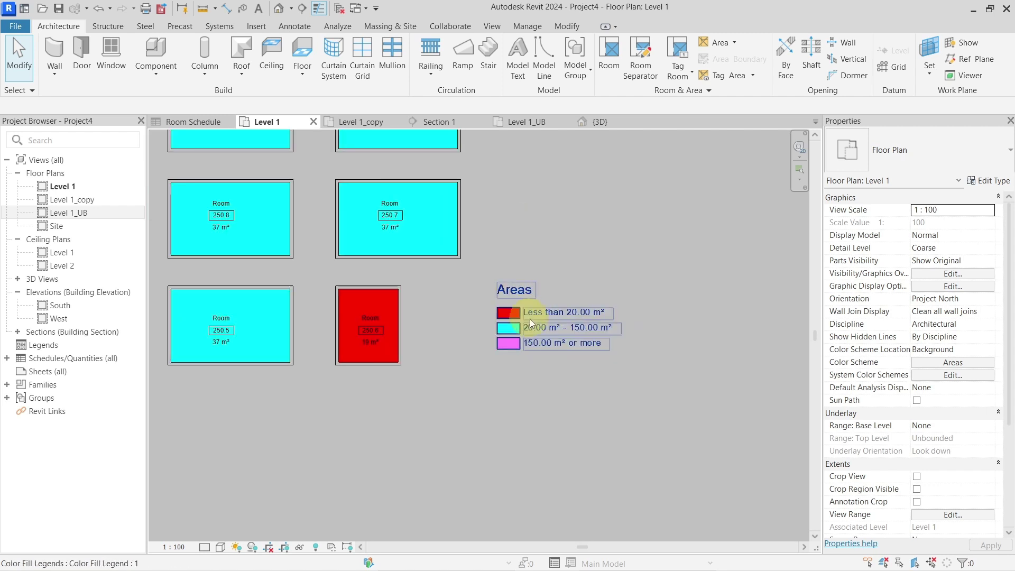
pyautogui.scroll(-3, 562, 337)
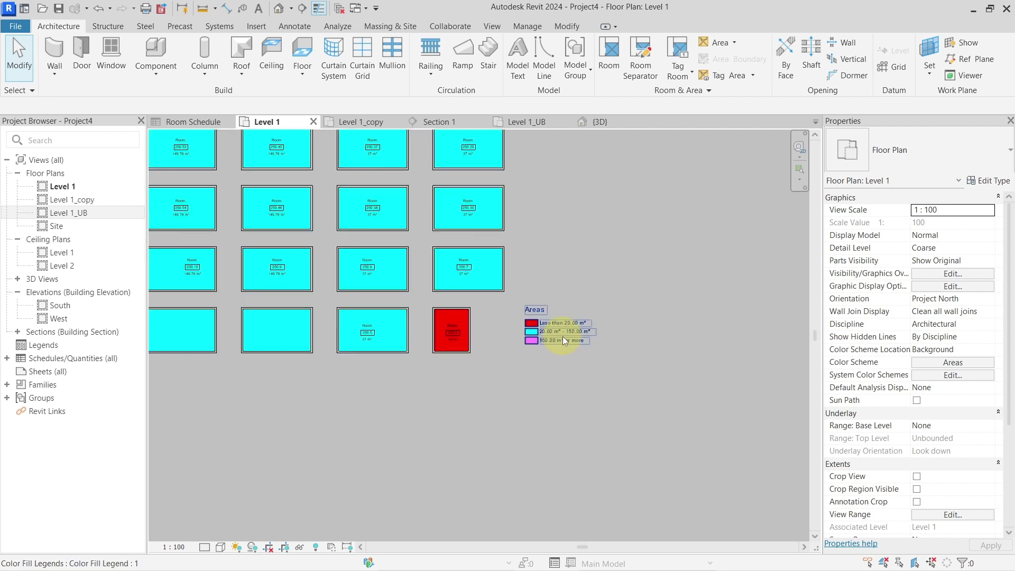
pyautogui.scroll(-2, 562, 336)
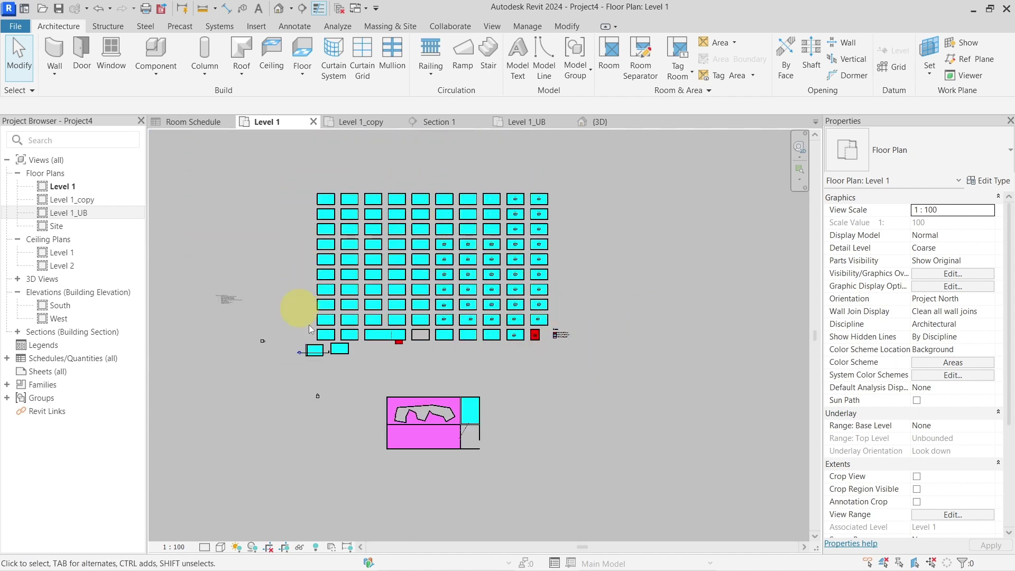
pyautogui.scroll(3, 563, 337)
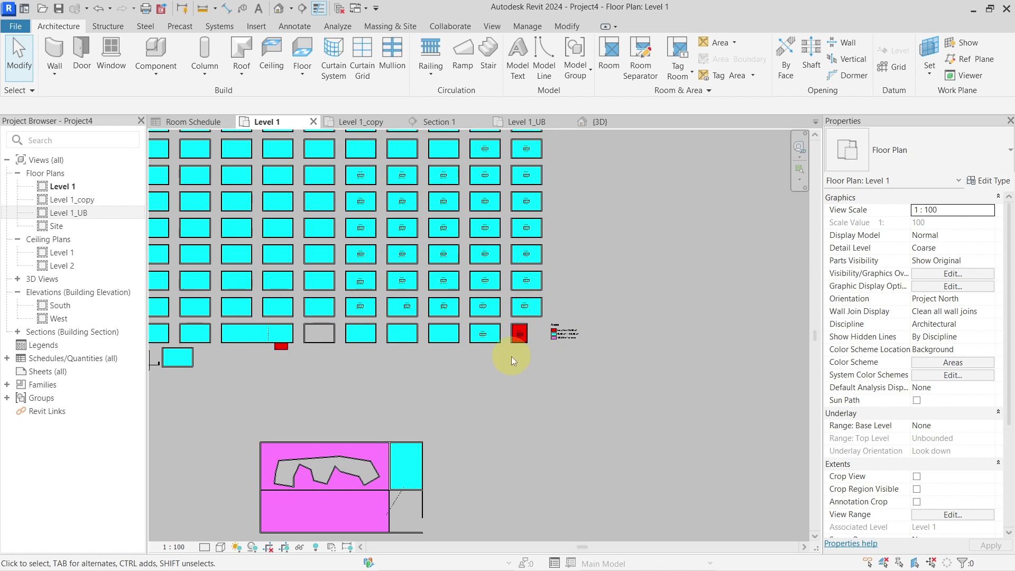
pyautogui.scroll(4, 475, 380)
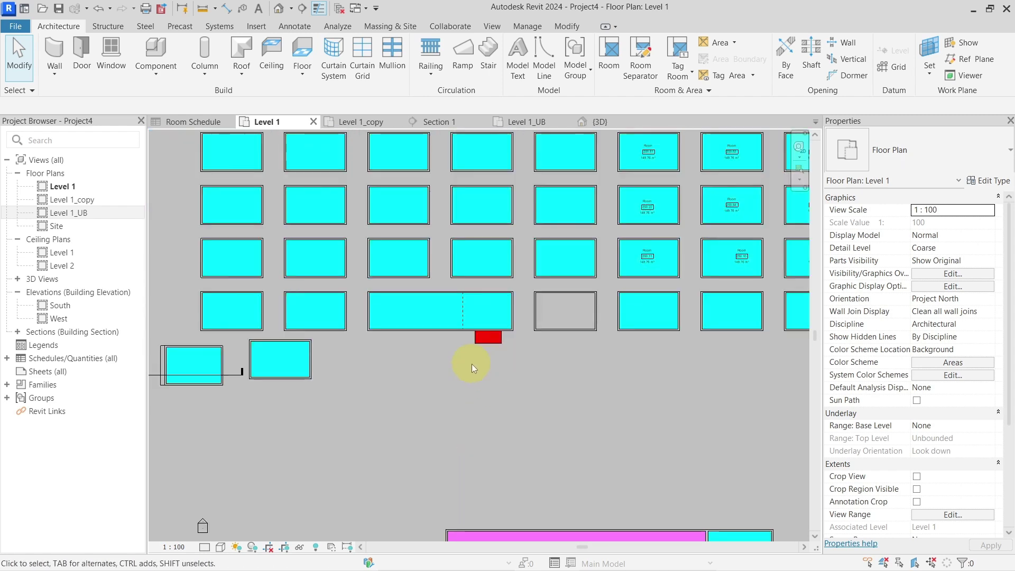
pyautogui.scroll(5, 493, 346)
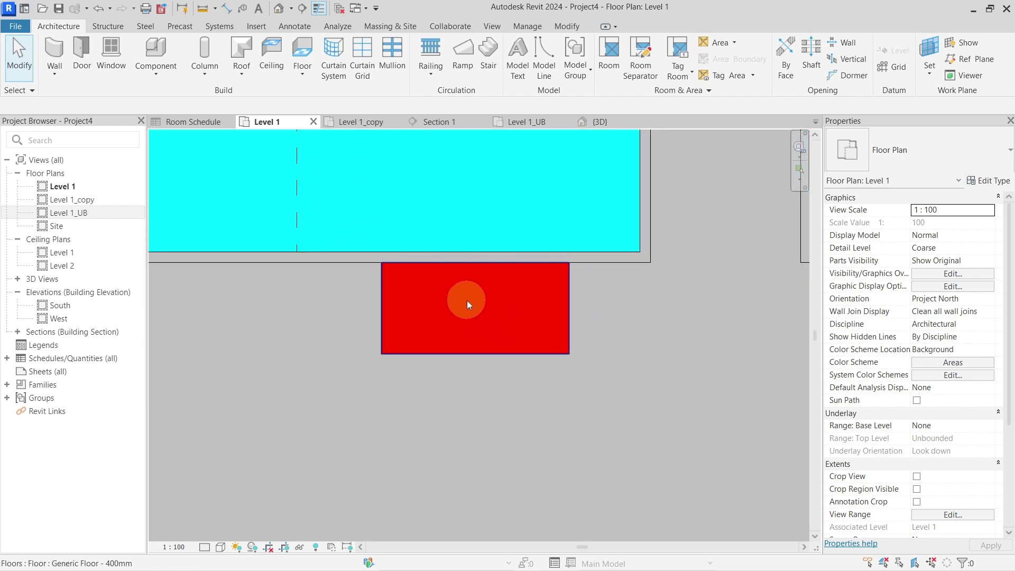
pyautogui.scroll(-8, 477, 341)
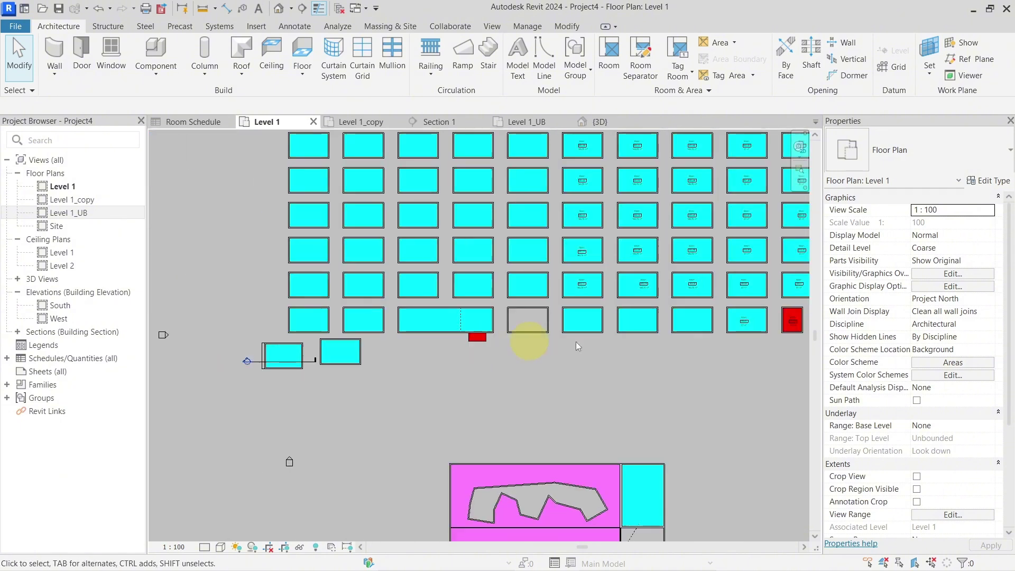
pyautogui.moveTo(576, 341); pyautogui.dragTo(293, 348, button='middle')
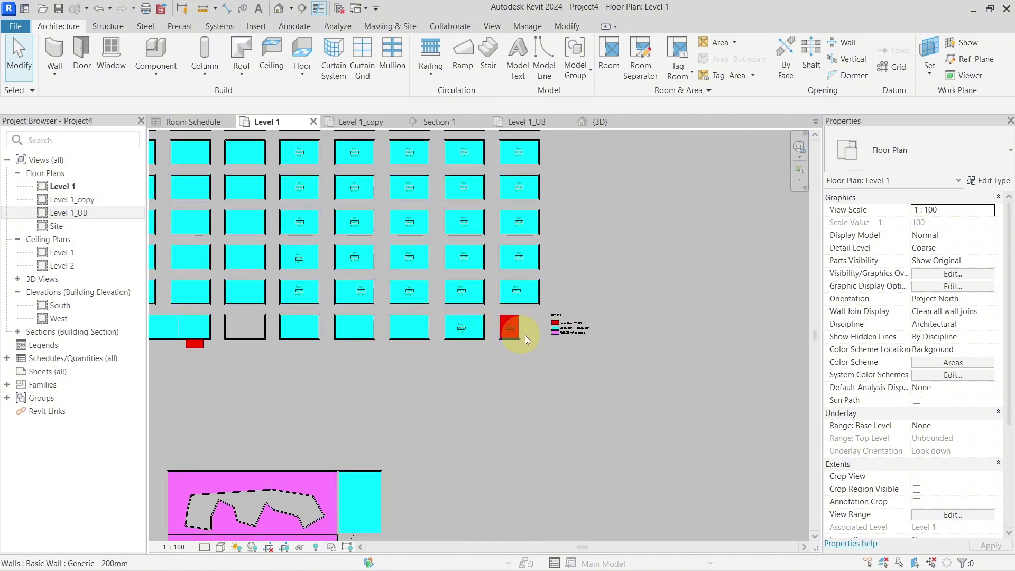
pyautogui.scroll(8, 525, 335)
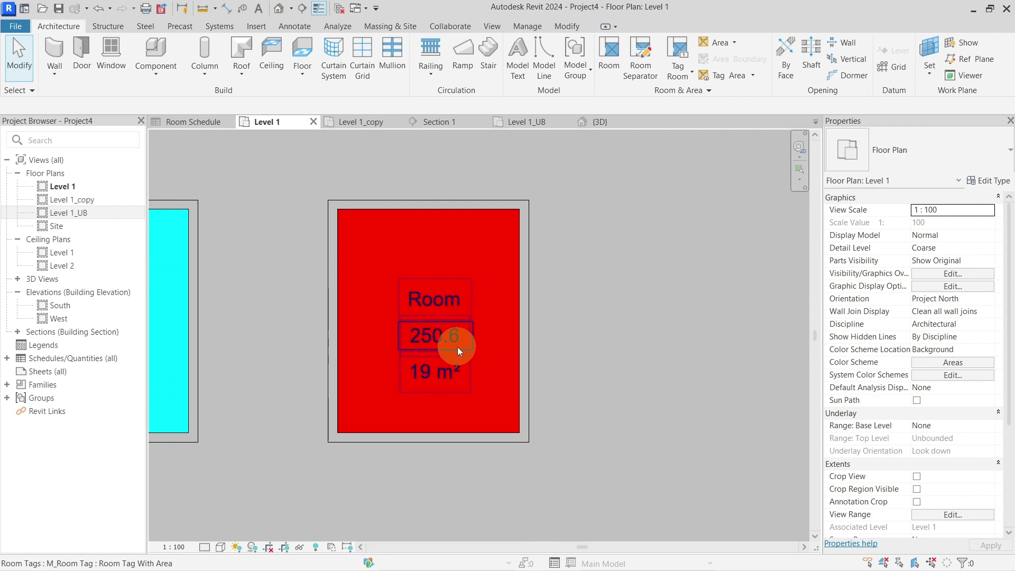
# Move the right wall of room 250.6 outward to enlarge the room to about 23 m²
pyautogui.scroll(-3, 457, 346)
pyautogui.click(495, 312)
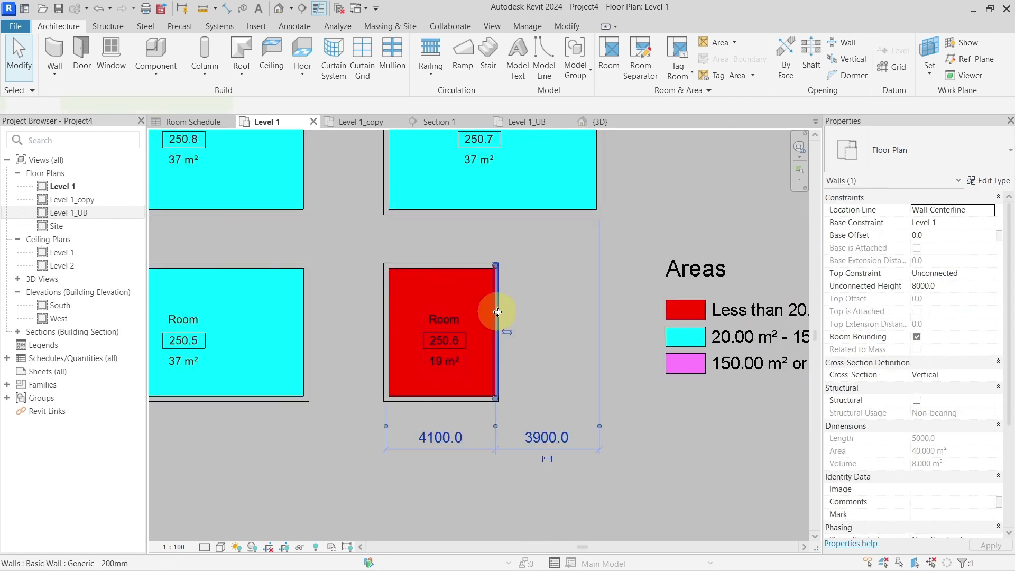
pyautogui.moveTo(498, 312); pyautogui.dragTo(522, 312)
pyautogui.click(556, 296)
pyautogui.scroll(-4, 575, 365)
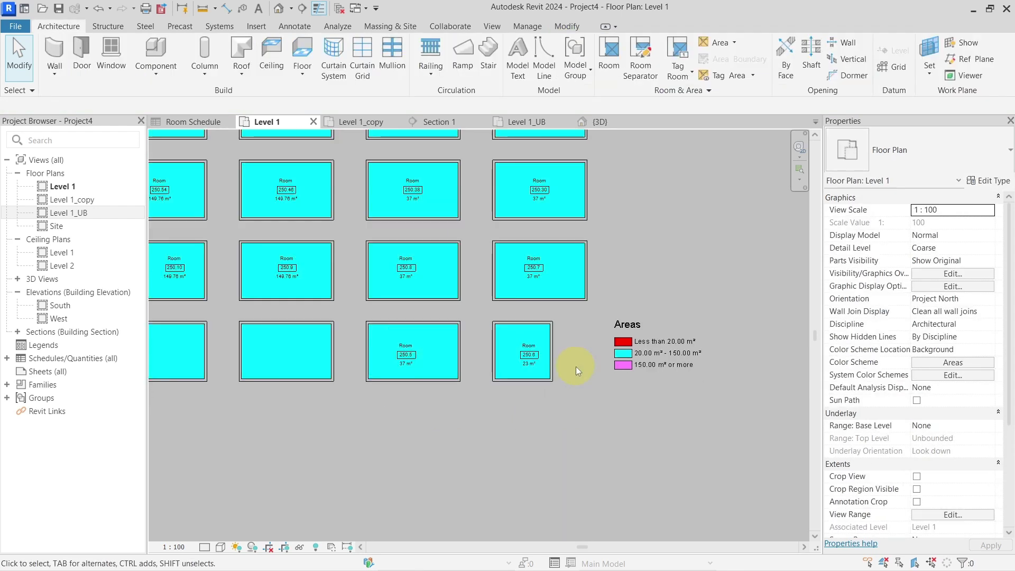
pyautogui.scroll(-2, 608, 365)
pyautogui.scroll(5, 608, 354)
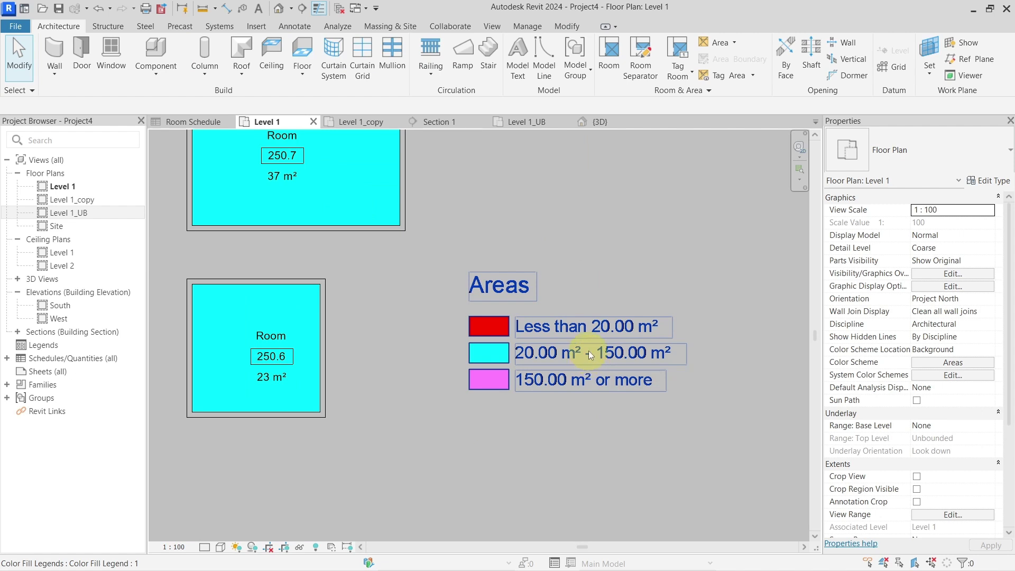
pyautogui.scroll(-3, 570, 358)
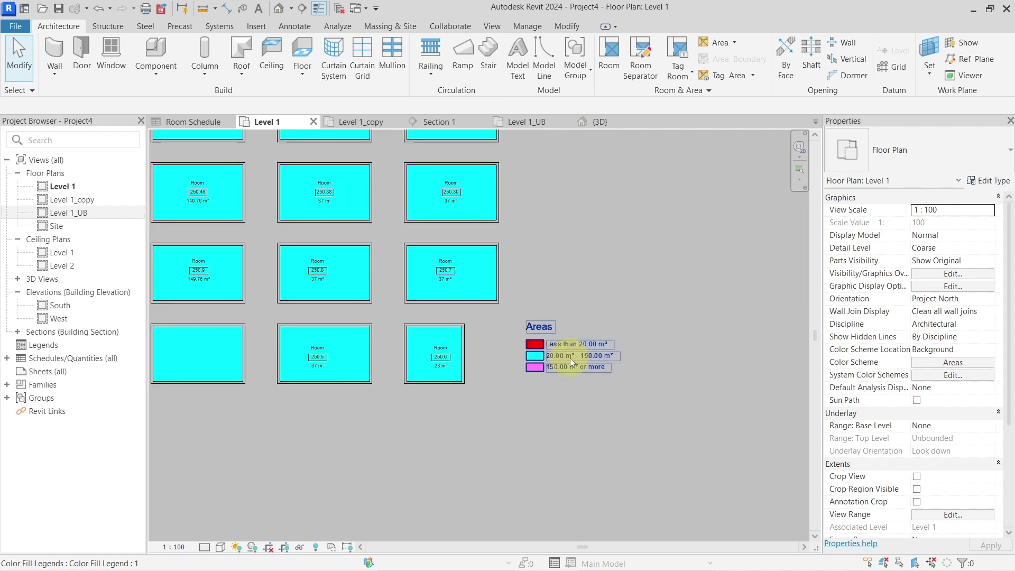
pyautogui.scroll(3, 569, 358)
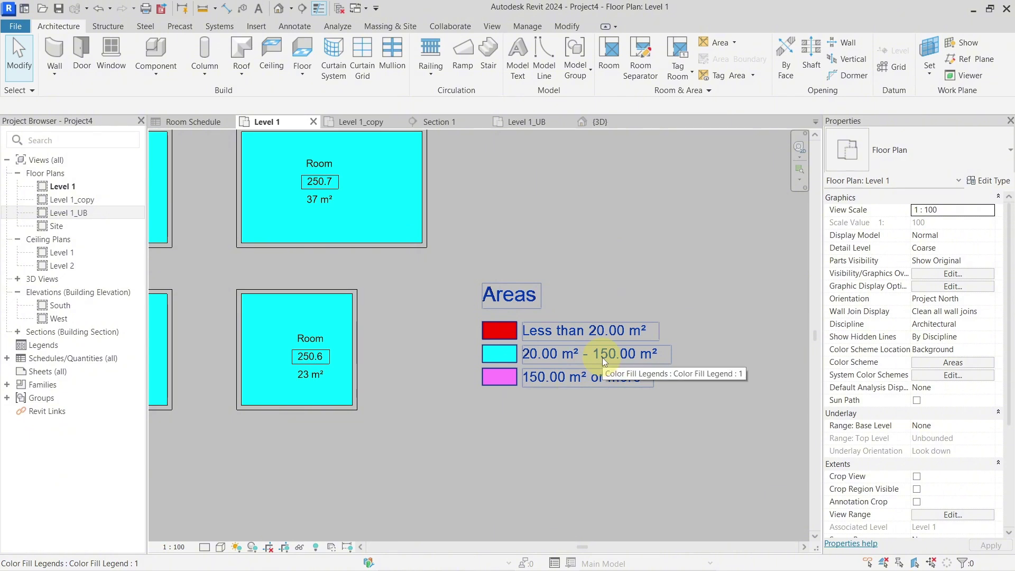
pyautogui.scroll(-2, 601, 357)
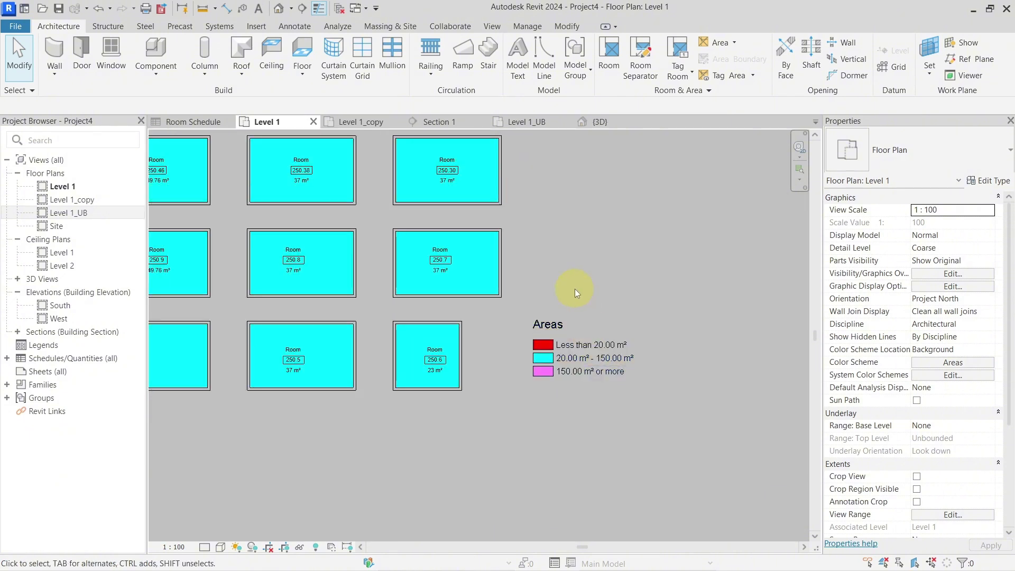
pyautogui.moveTo(575, 289); pyautogui.dragTo(585, 341, button='middle')
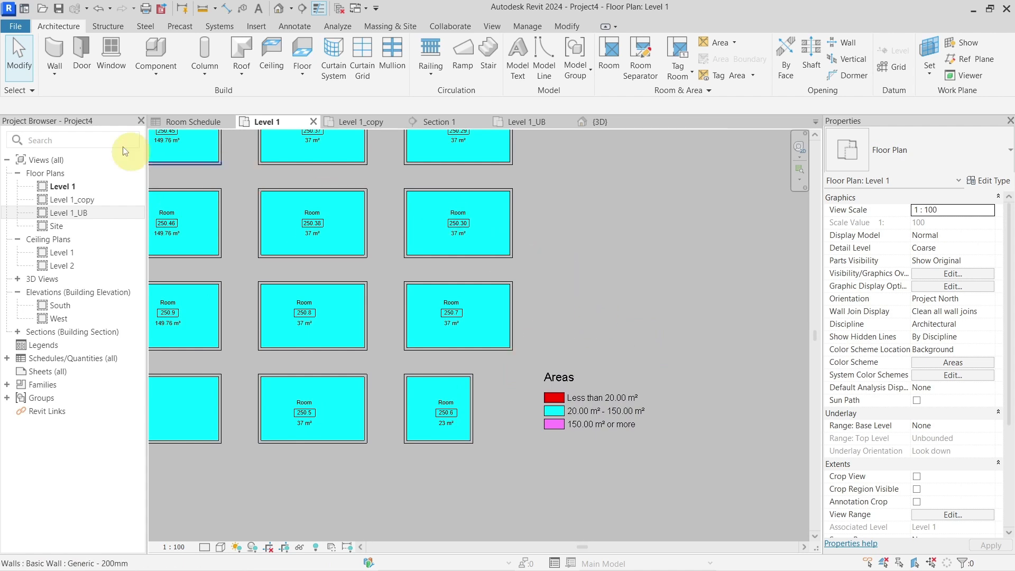
# Place three M_Desk 1525 x 762mm desks in room 250.7, two near its right wall and one near its left wall
pyautogui.click(156, 74)
pyautogui.click(197, 98)
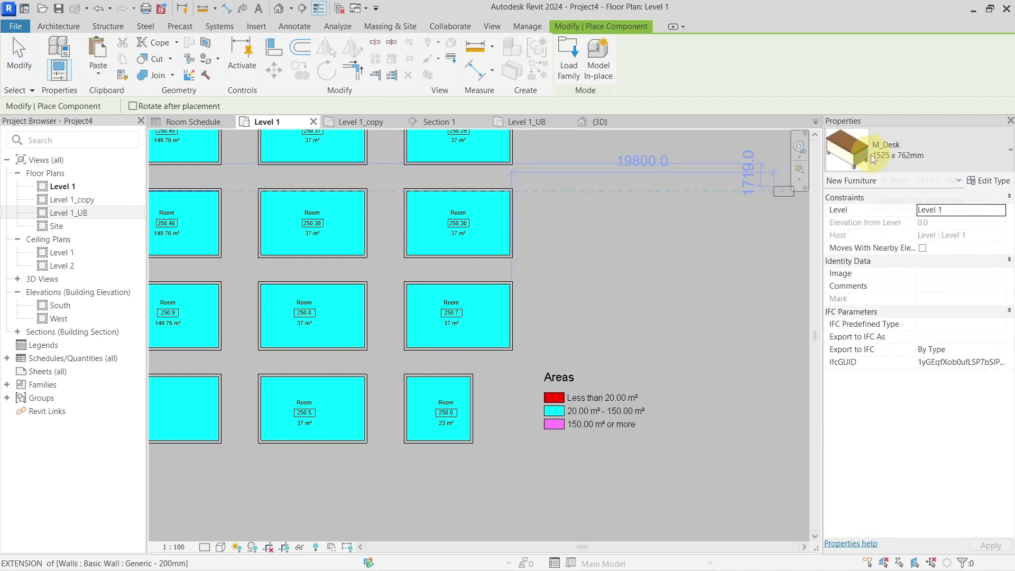
pyautogui.scroll(2, 475, 317)
pyautogui.scroll(1, 488, 327)
pyautogui.click(516, 353)
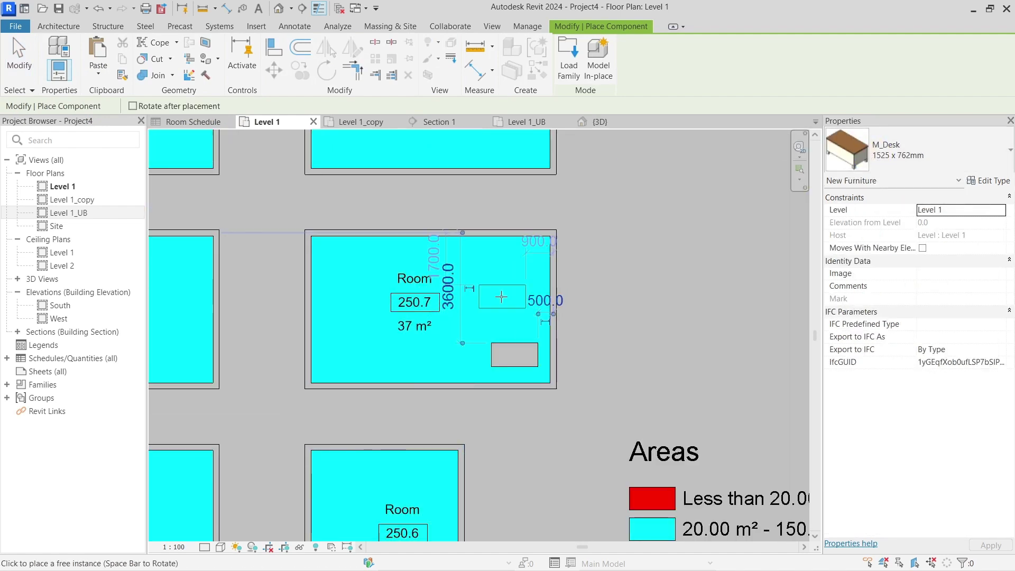
pyautogui.click(505, 296)
pyautogui.click(345, 287)
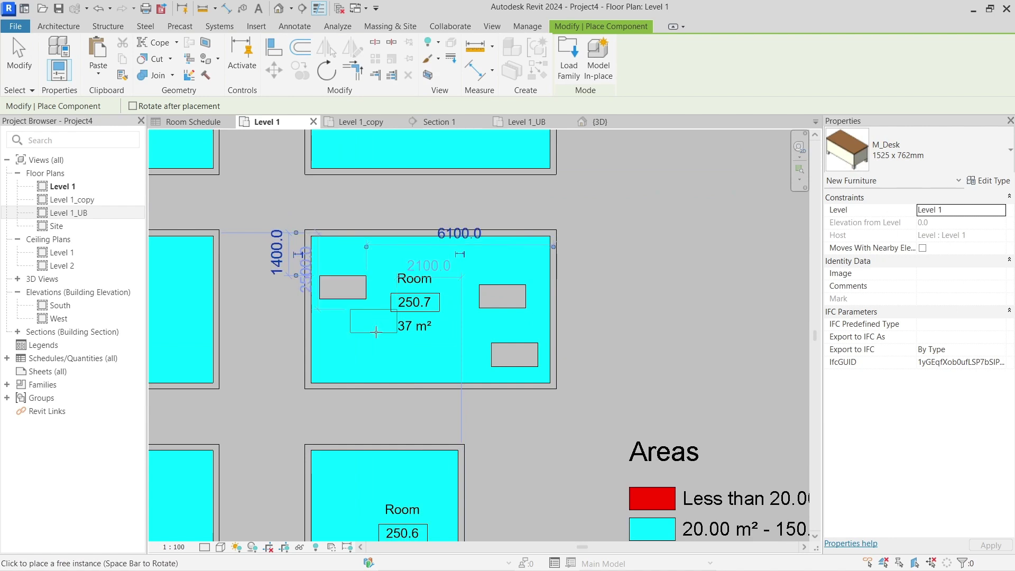
pyautogui.press('Escape')
pyautogui.press('Escape')
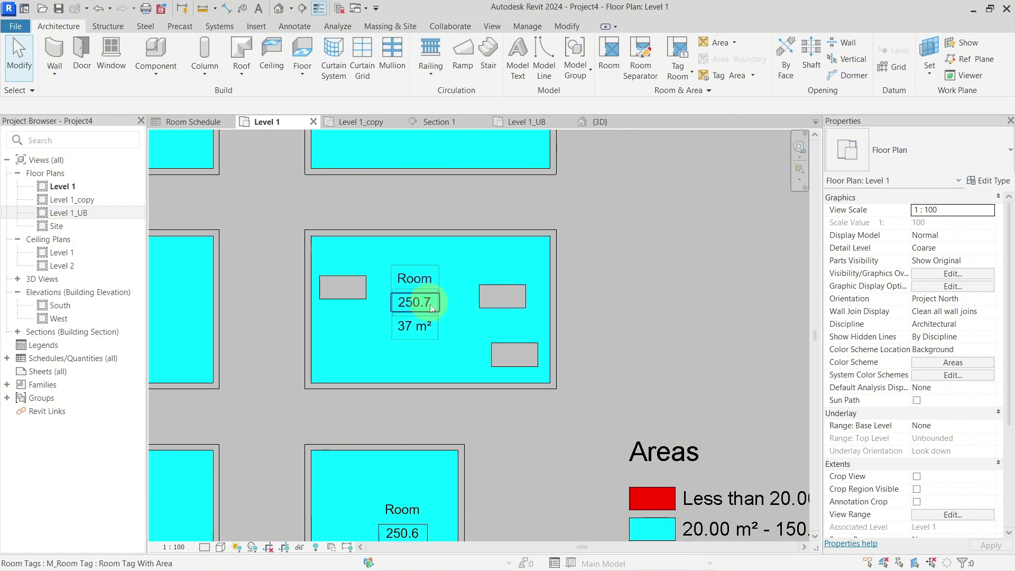
# Check the desks in room 250.7 and set the Level 1 plan's Color Scheme Location to Foreground
pyautogui.click(361, 287)
pyautogui.click(502, 304)
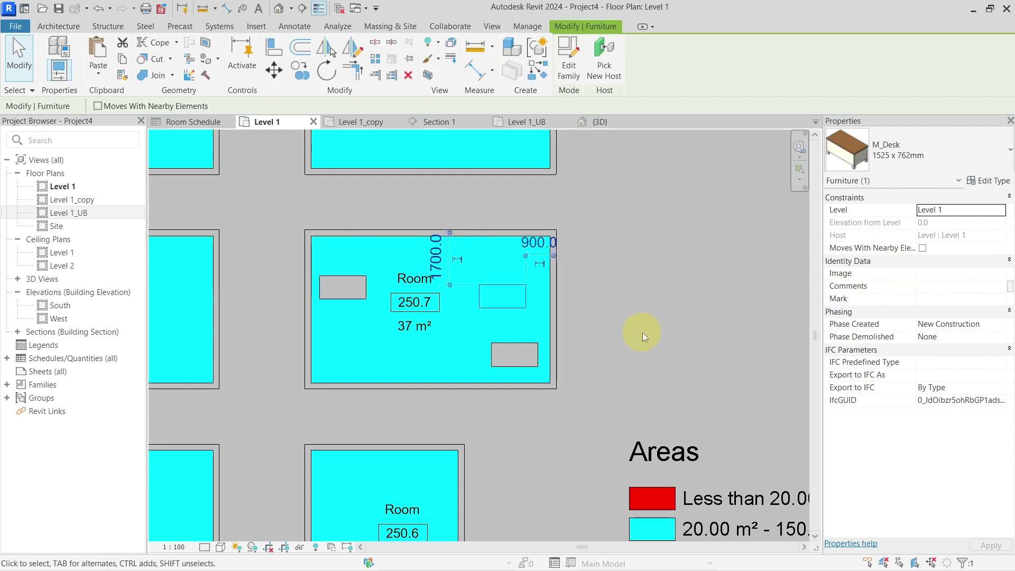
pyautogui.moveTo(646, 332); pyautogui.dragTo(613, 324, button='middle')
pyautogui.click(656, 317)
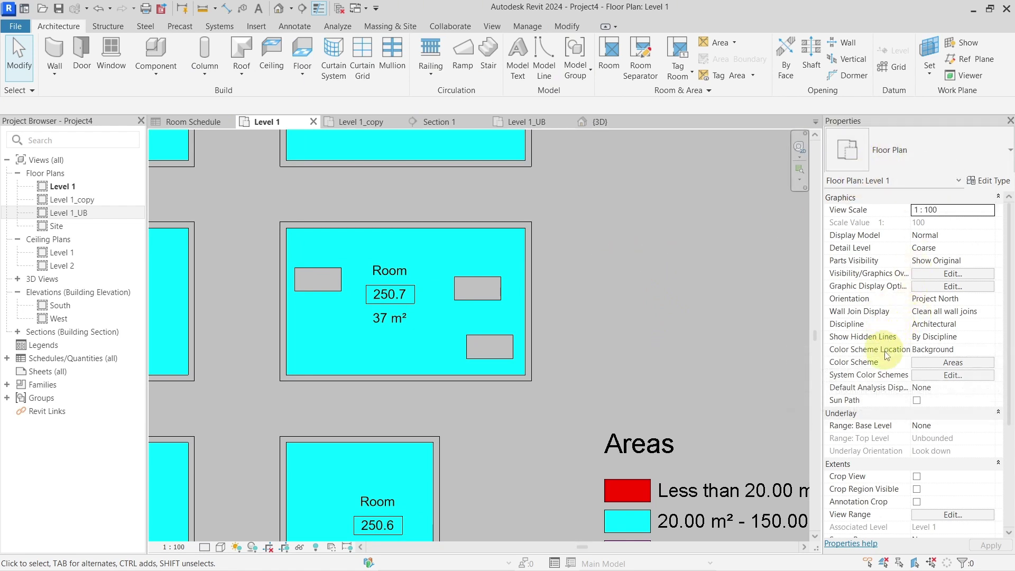
pyautogui.click(929, 353)
pyautogui.click(989, 349)
pyautogui.click(946, 374)
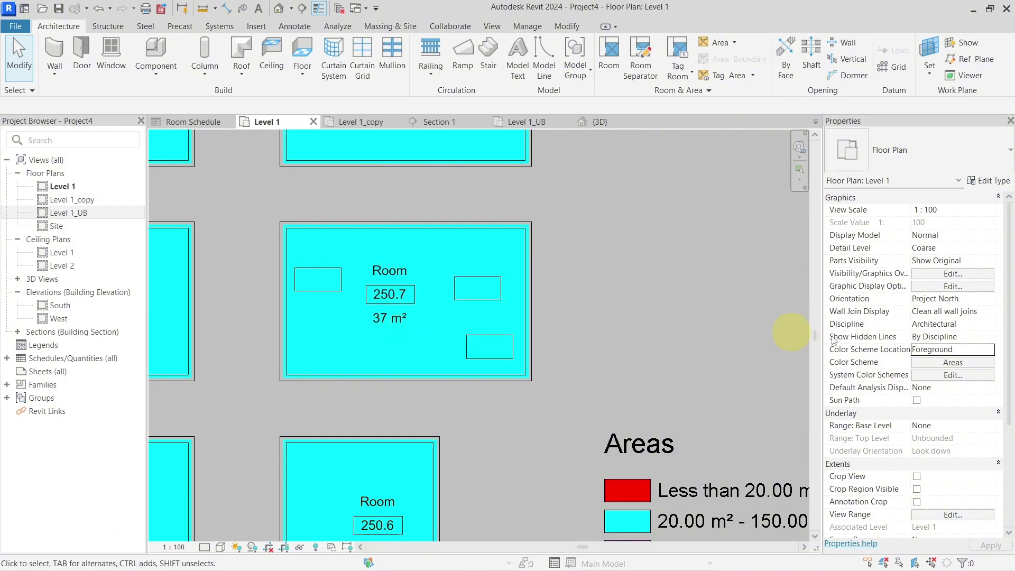
# Set the Level 1 plan's Color Scheme Location back to Background
pyautogui.click(951, 348)
pyautogui.click(988, 348)
pyautogui.click(946, 362)
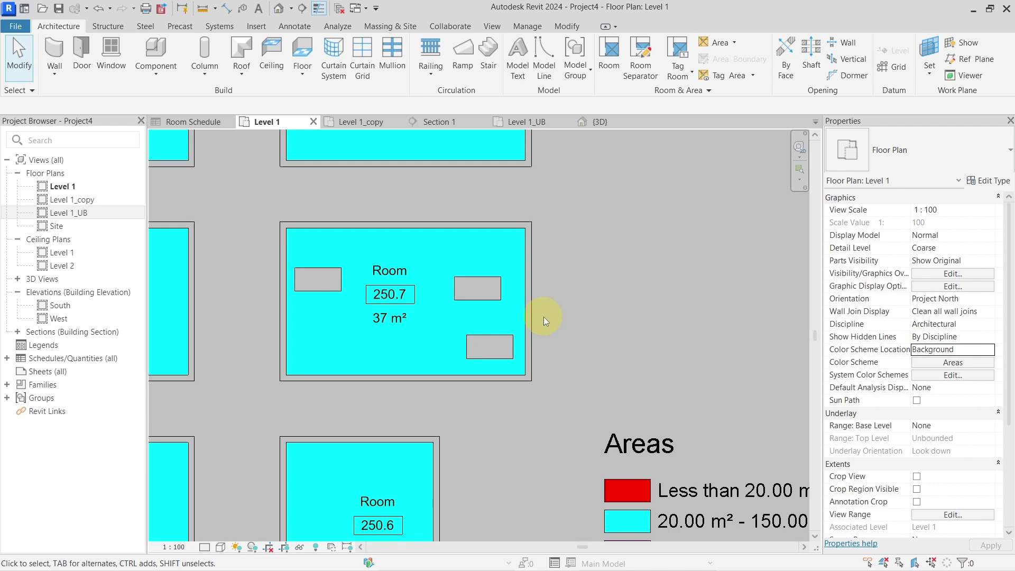
# Delete the Areas color fill legend from the Level 1 plan
pyautogui.scroll(-3, 609, 307)
pyautogui.scroll(2, 610, 307)
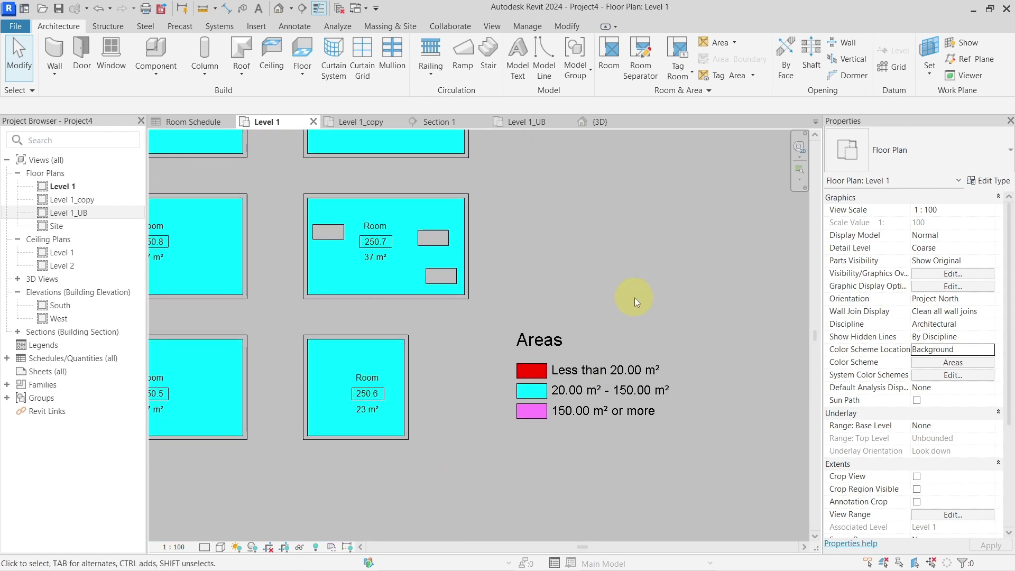
pyautogui.click(597, 376)
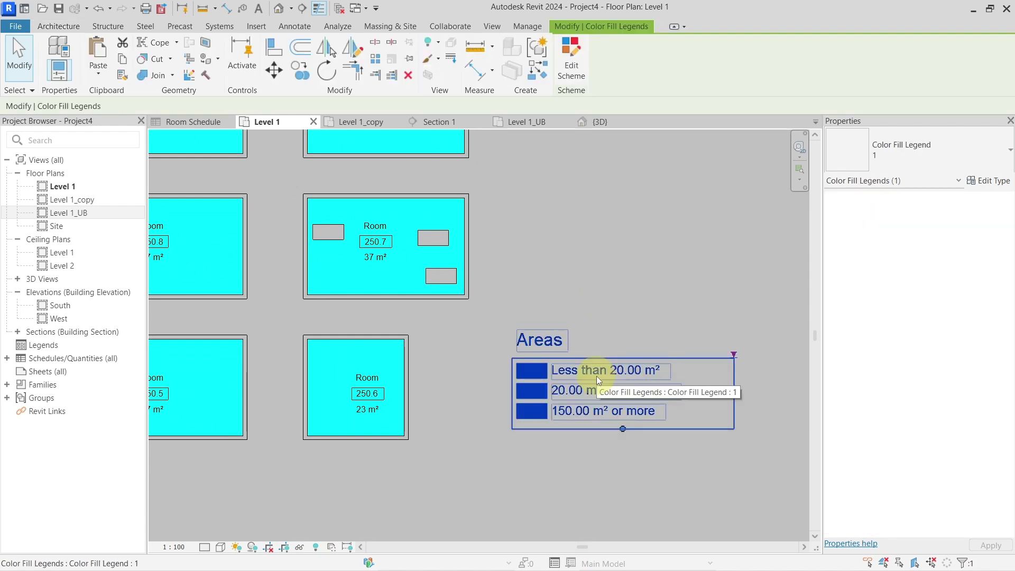
pyautogui.press('Delete')
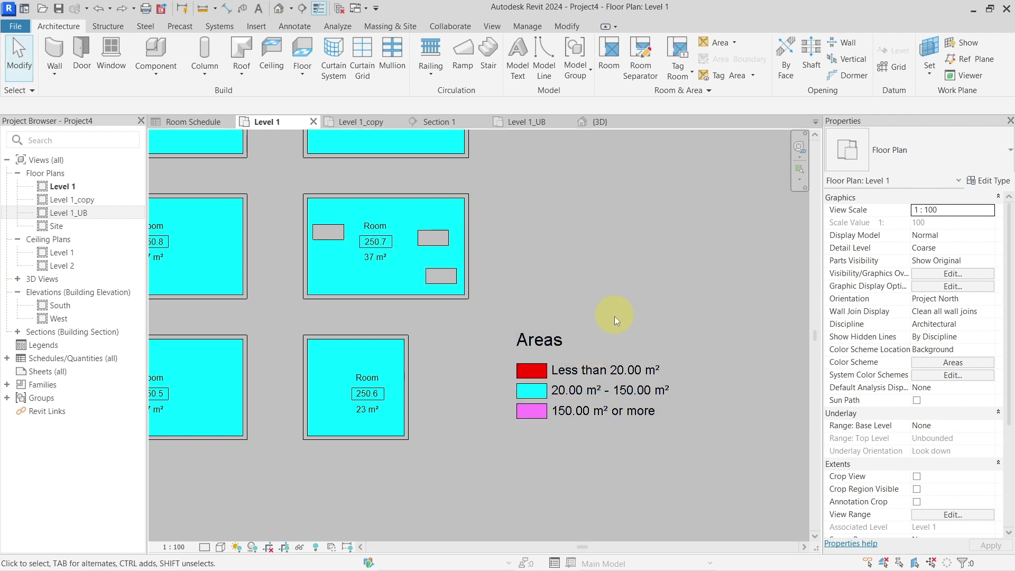
# Edit the scheme of the Areas legend and choose (none) for the Rooms category
pyautogui.moveTo(614, 317); pyautogui.dragTo(579, 291, button='middle')
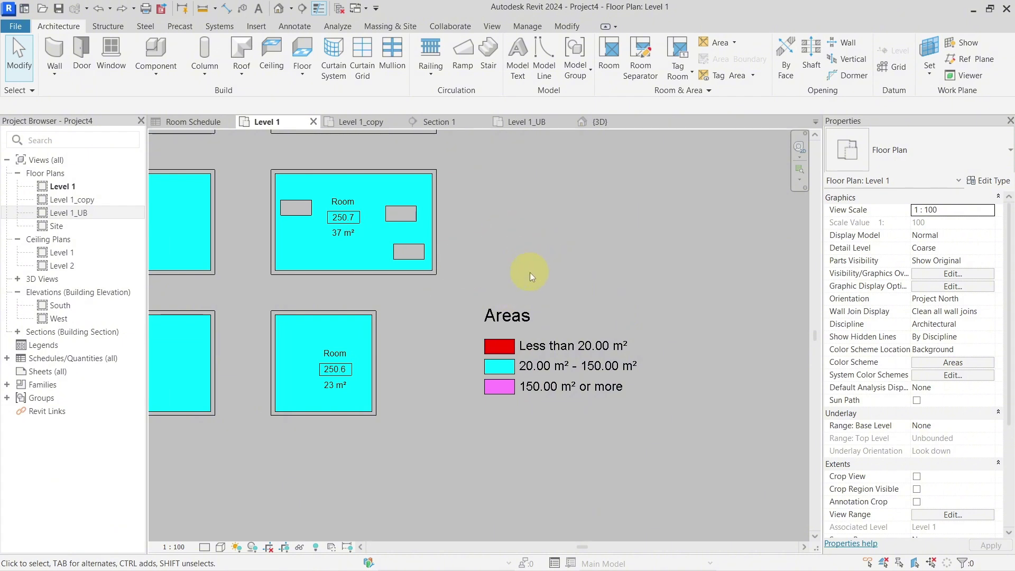
pyautogui.click(557, 347)
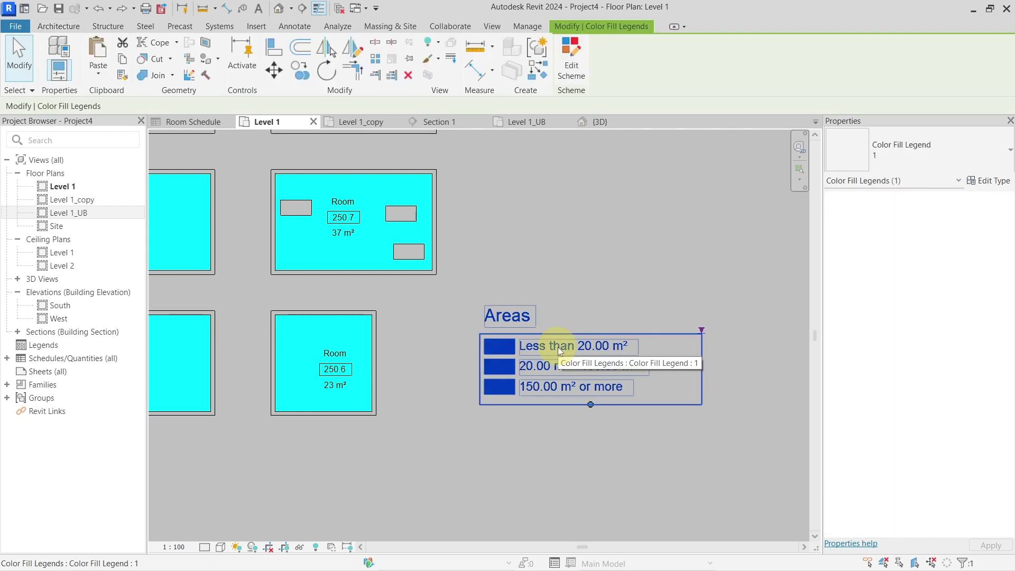
pyautogui.click(573, 77)
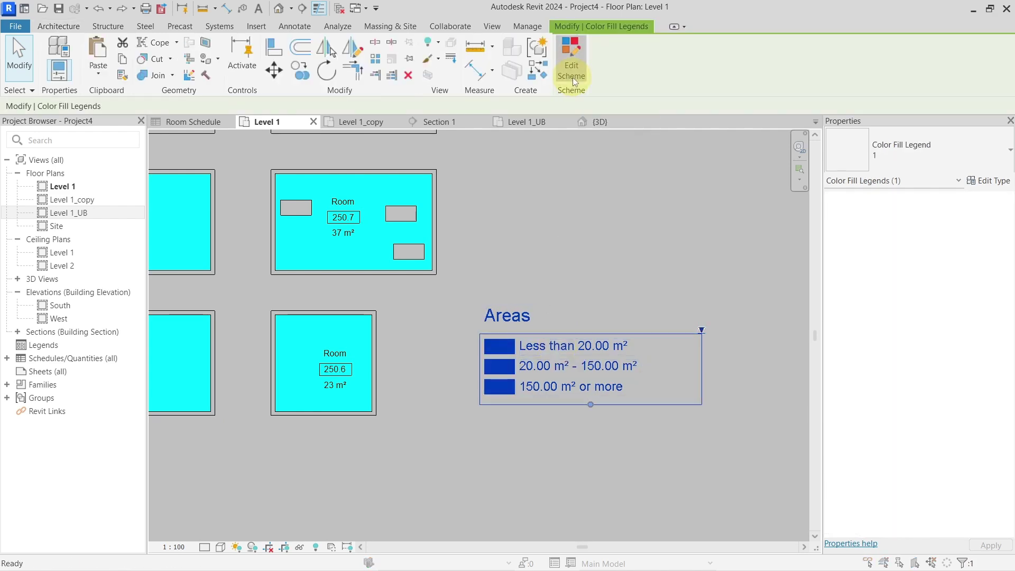
pyautogui.click(254, 157)
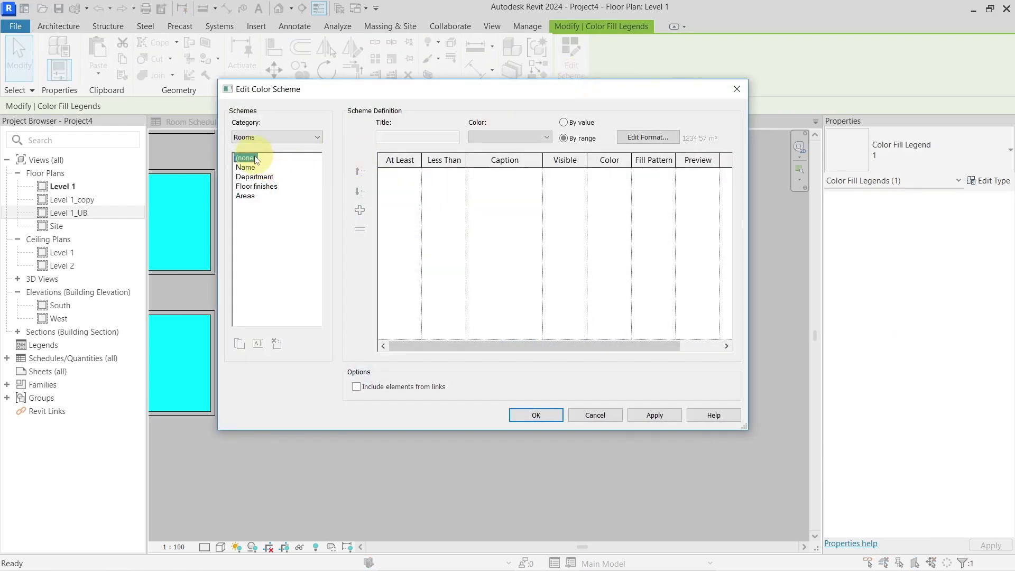
pyautogui.click(526, 414)
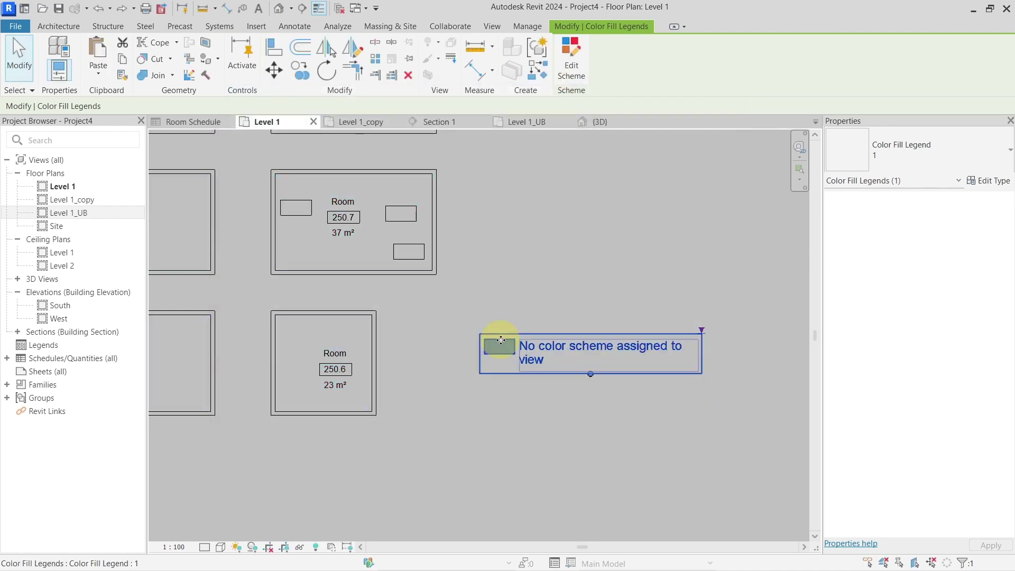
# Look over the Level 1 rooms and undo the removal of the Areas color scheme, leaving the legend deselected
pyautogui.scroll(-8, 501, 344)
pyautogui.scroll(8, 501, 340)
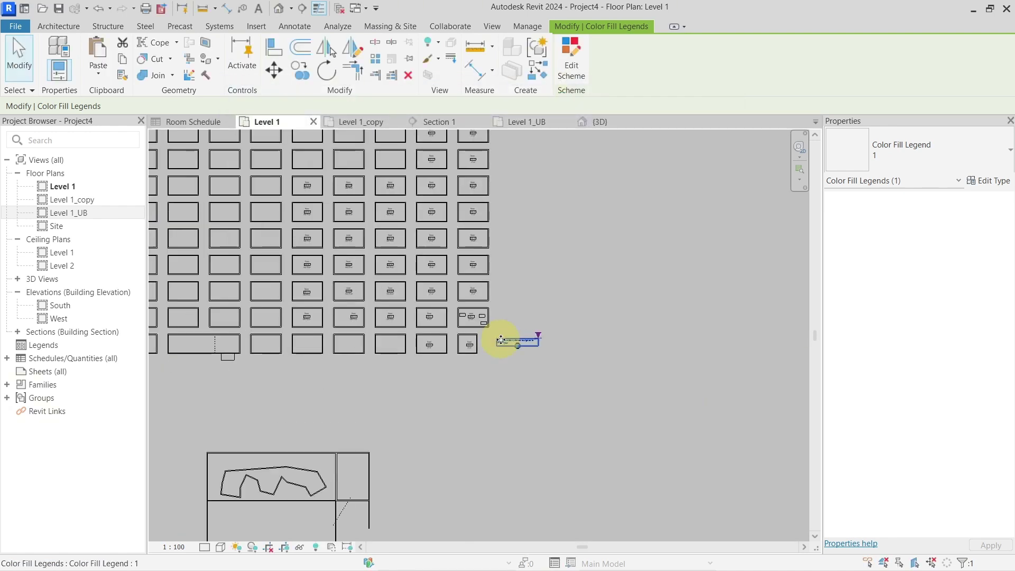
pyautogui.scroll(-2, 625, 345)
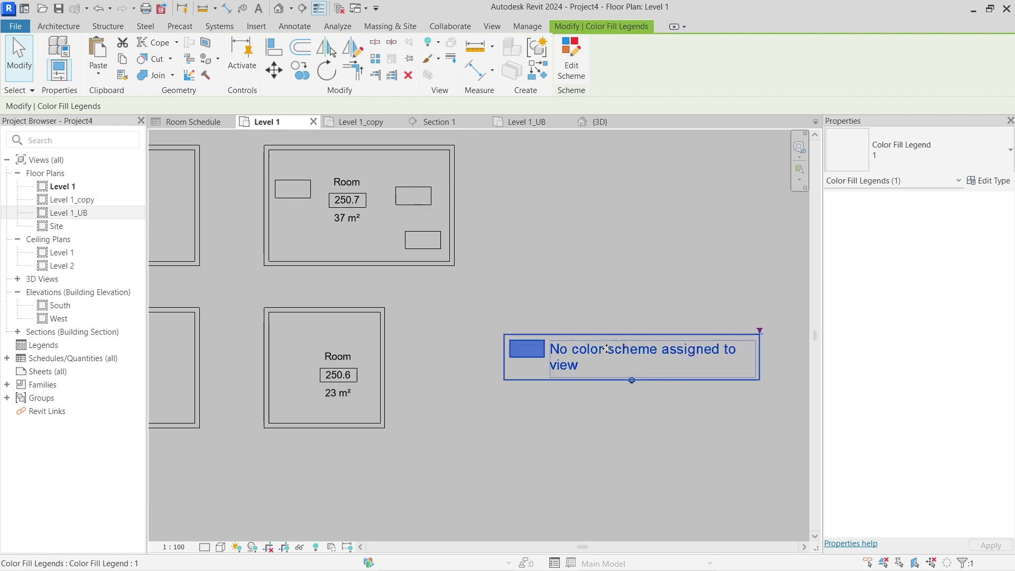
pyautogui.hotkey('ctrl', 'z')
pyautogui.click(620, 299)
# Set the Color Scheme property of the Level 1 floor plan view to (none)
pyautogui.moveTo(621, 299); pyautogui.dragTo(557, 297, button='middle')
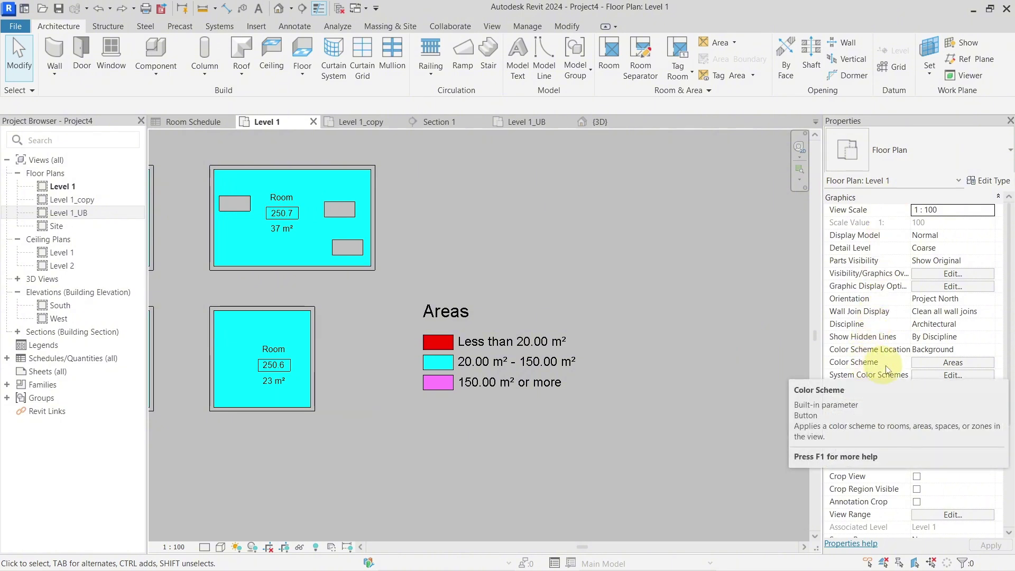
pyautogui.click(960, 363)
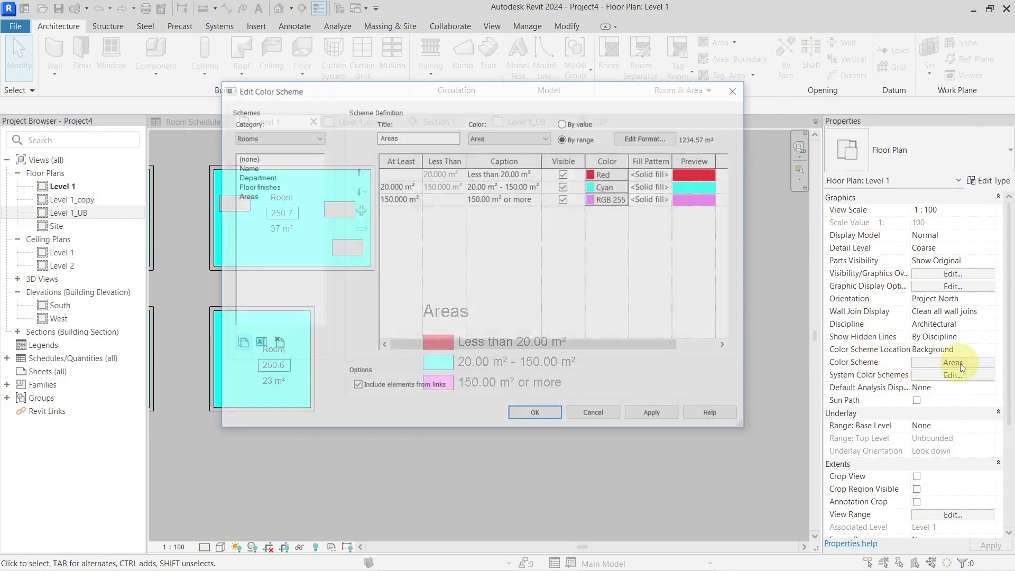
pyautogui.click(245, 158)
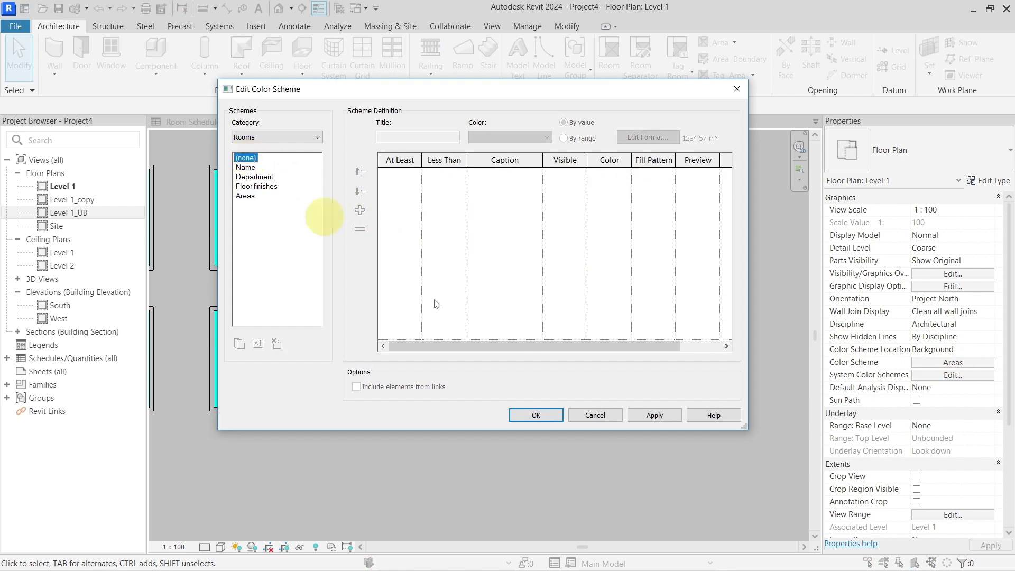
pyautogui.click(535, 414)
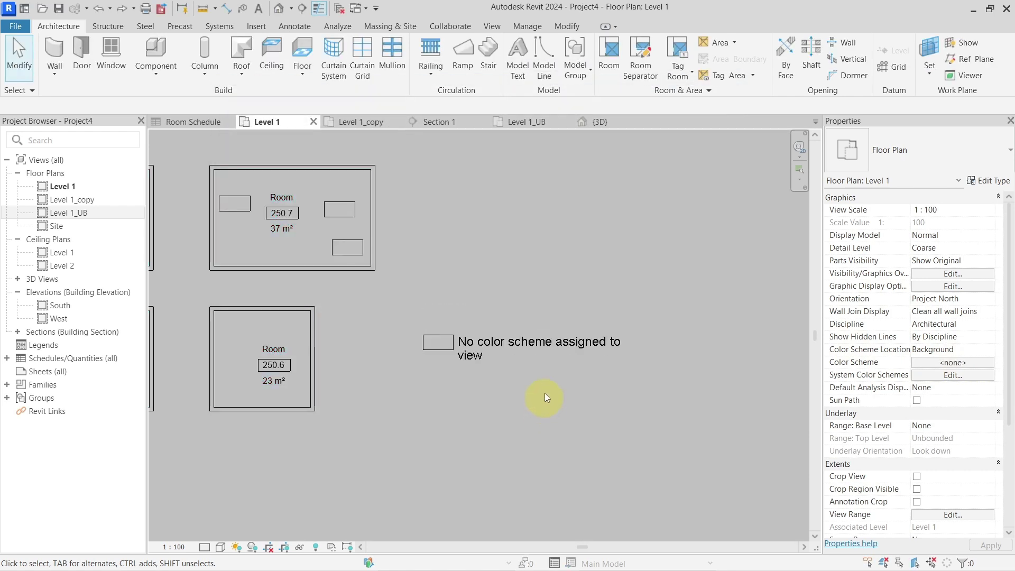
pyautogui.scroll(-2, 531, 353)
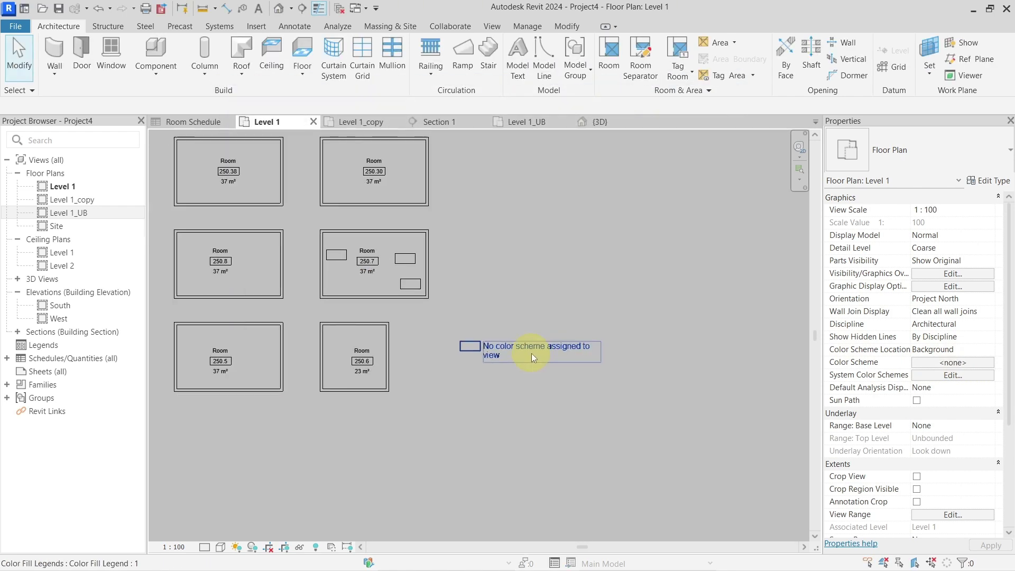